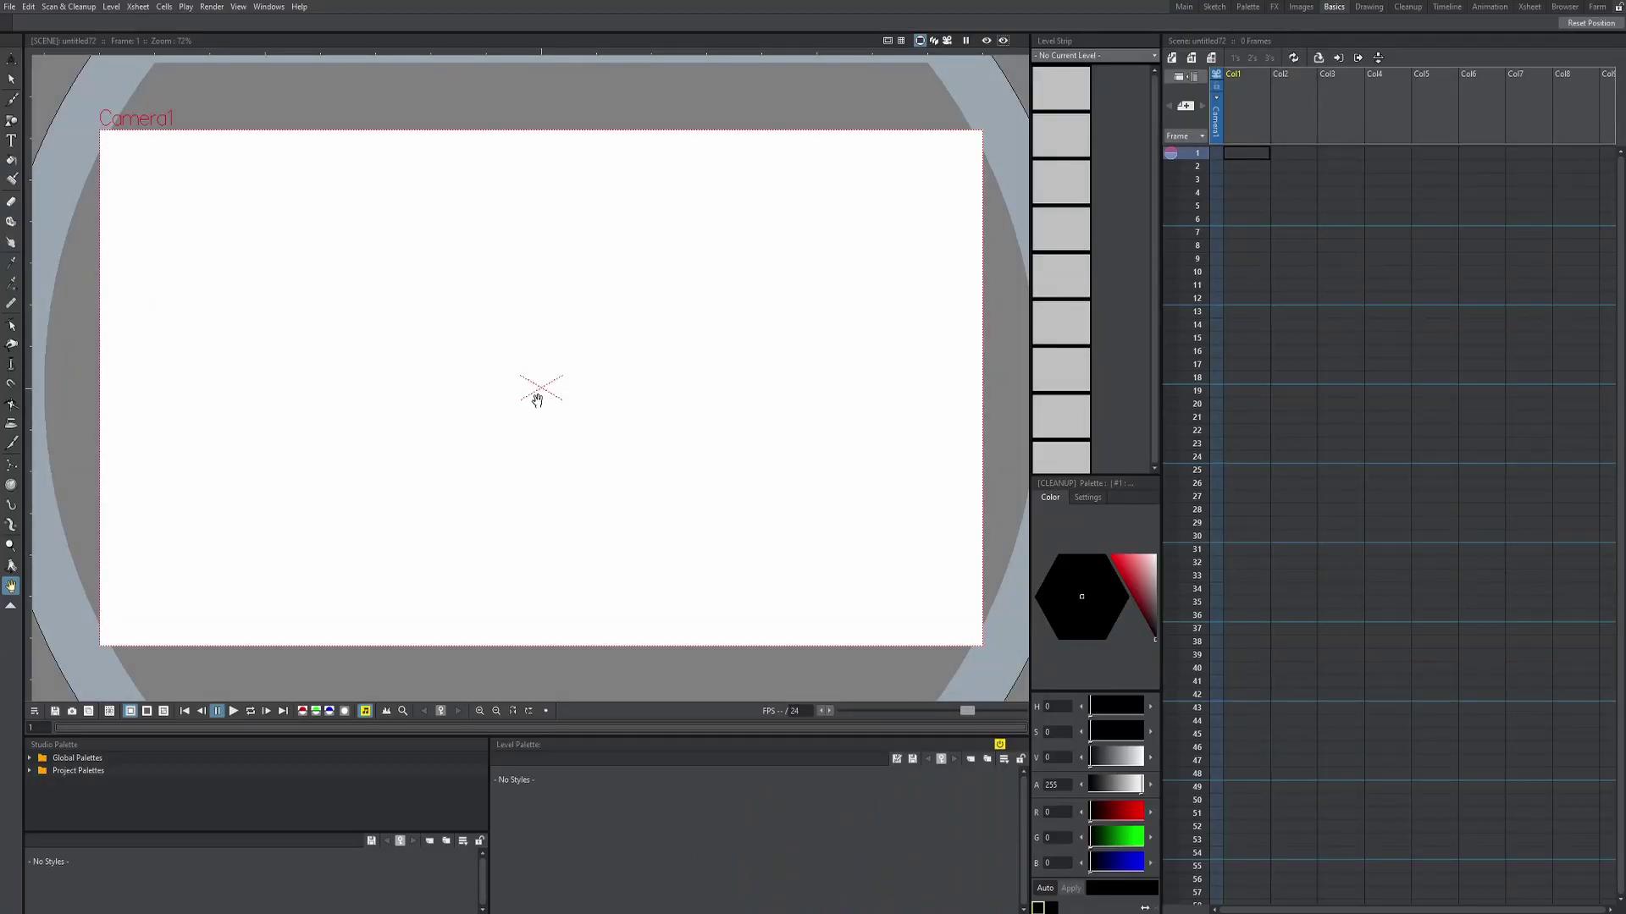
# - Pan the empty camera view a few pixels up and right with the Hand tool
pyautogui.moveTo(560, 398); pyautogui.dragTo(567, 380)
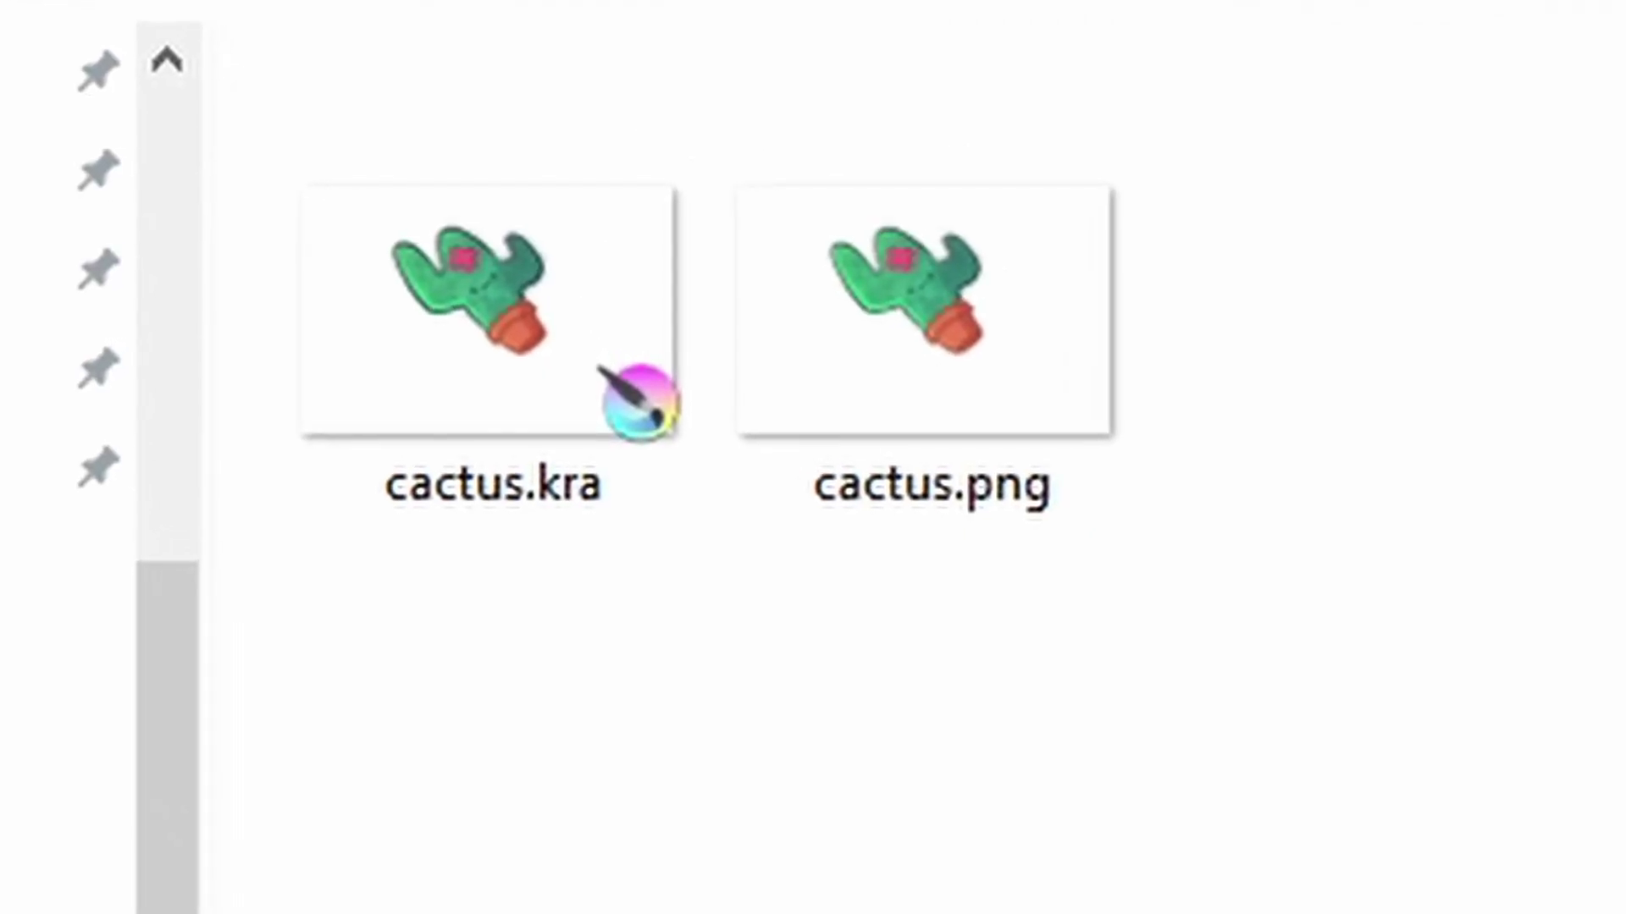
# - Empty the Recycle Bin holding cactus.png and confirm the permanent deletion
pyautogui.rightClick(897, 339)
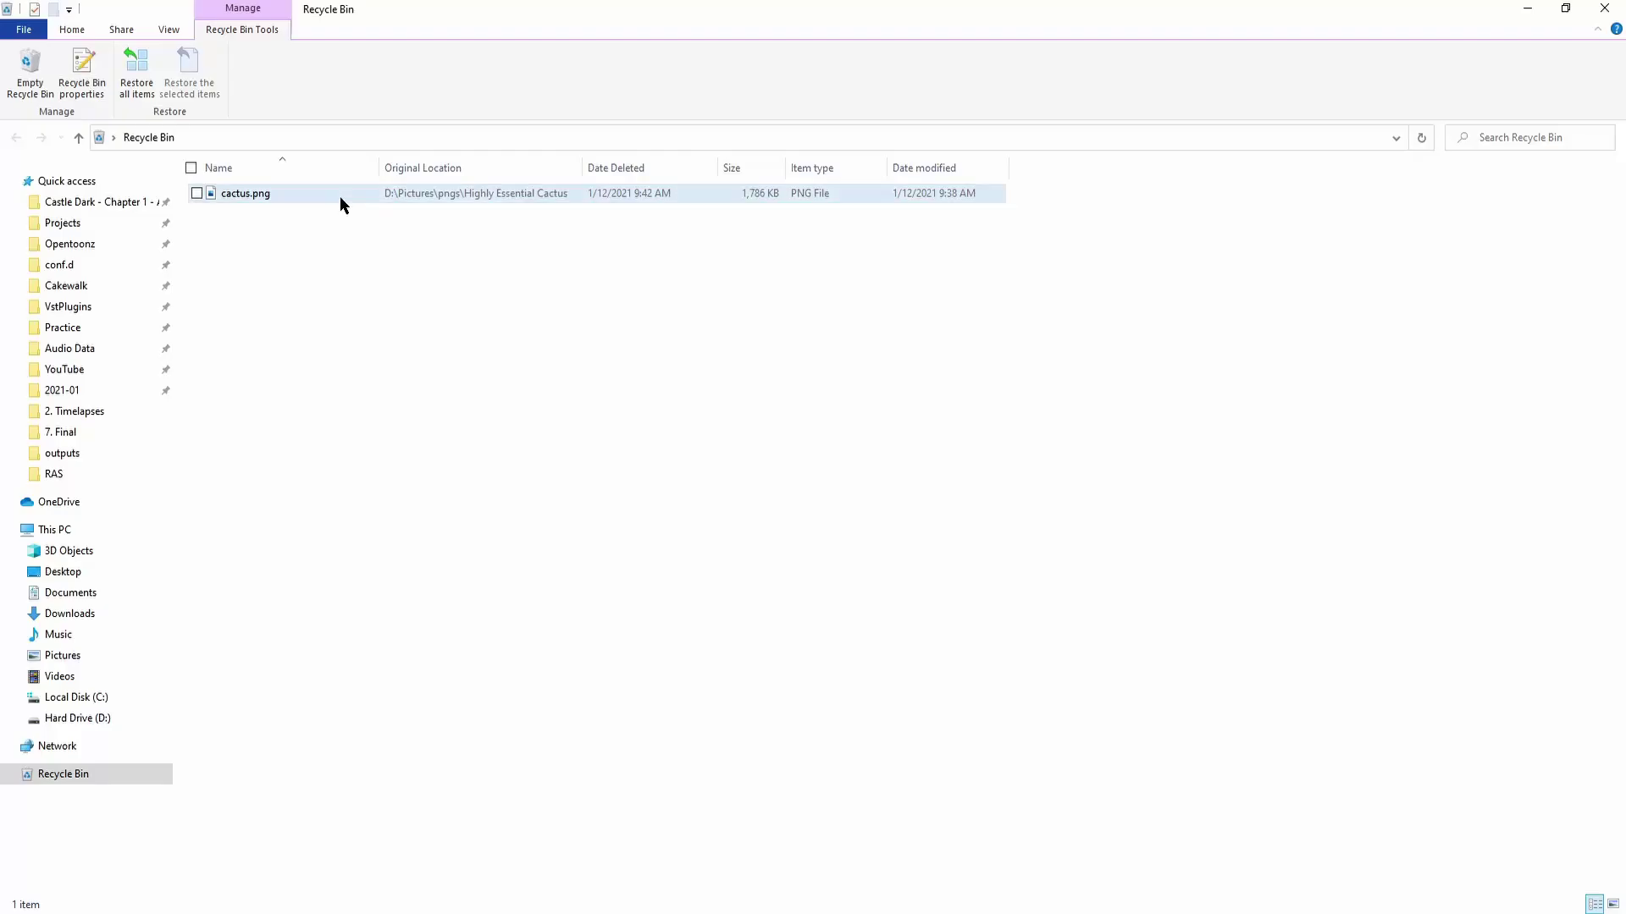
pyautogui.click(29, 74)
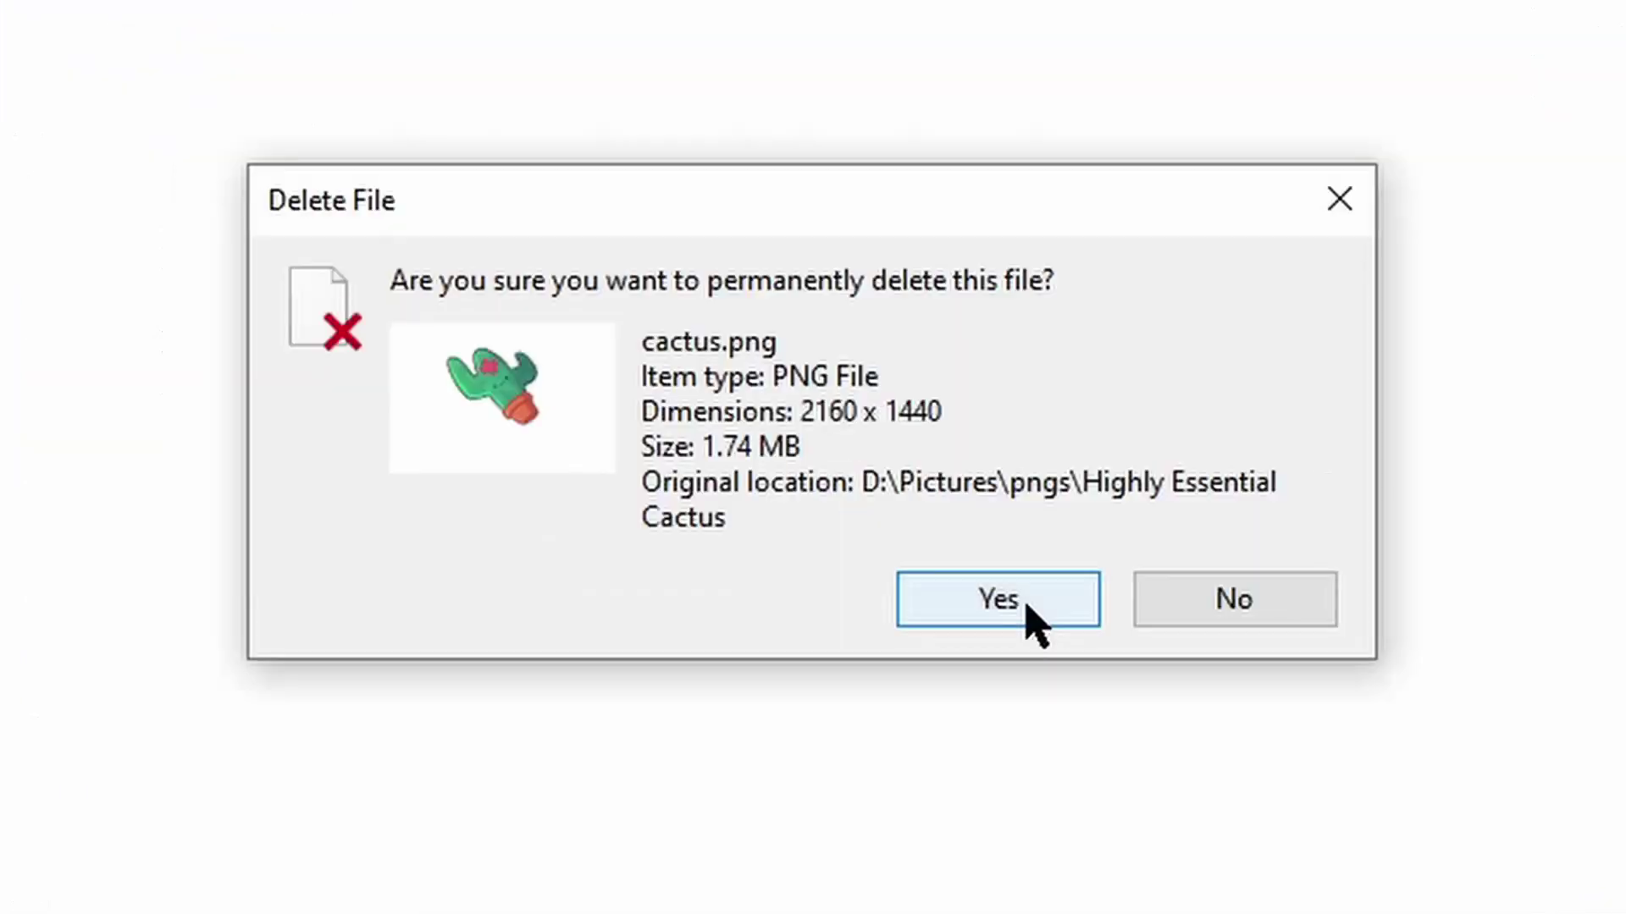
pyautogui.click(889, 525)
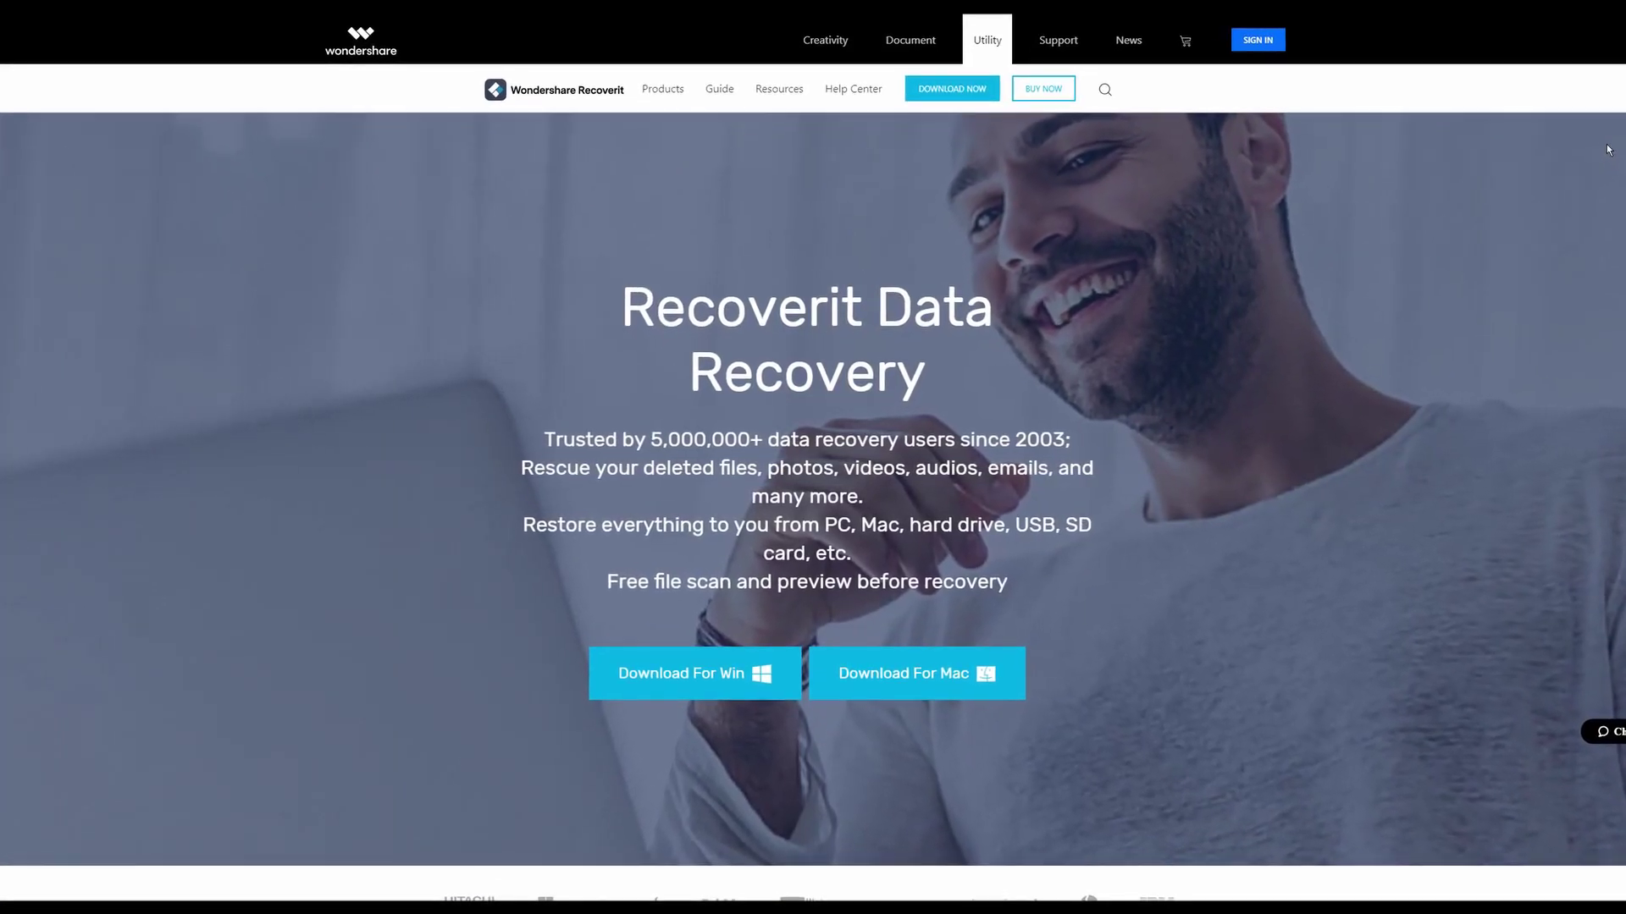
# - Scan a selected folder in Recoverit and recover the previewed cactus.png image
pyautogui.scroll(-10, 1462, 337)
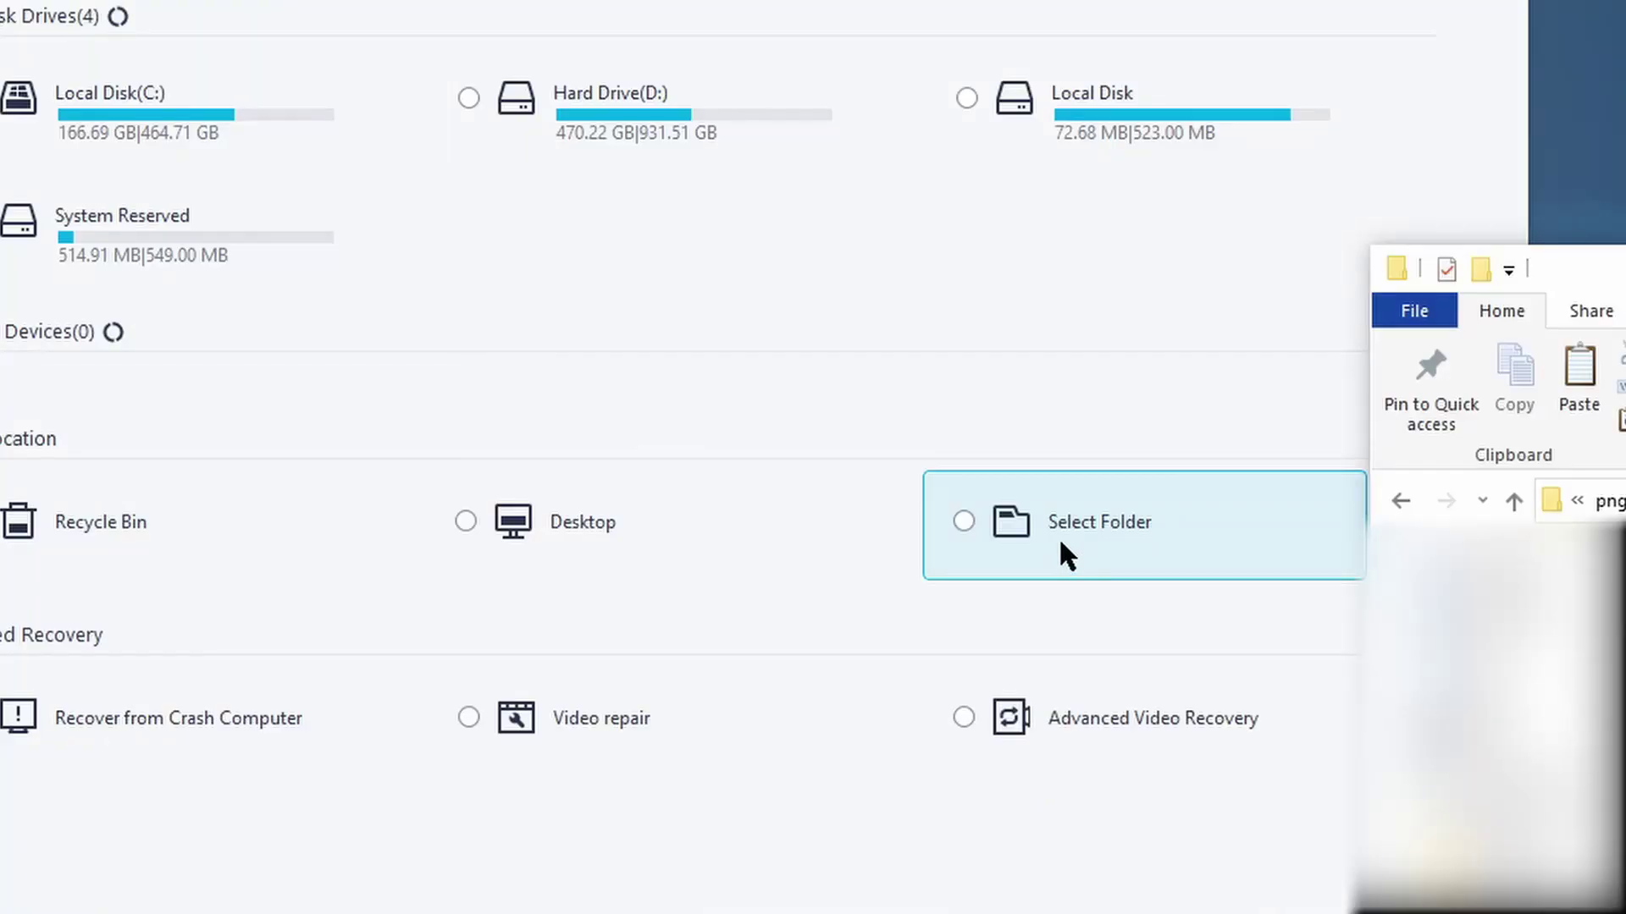
pyautogui.click(1060, 540)
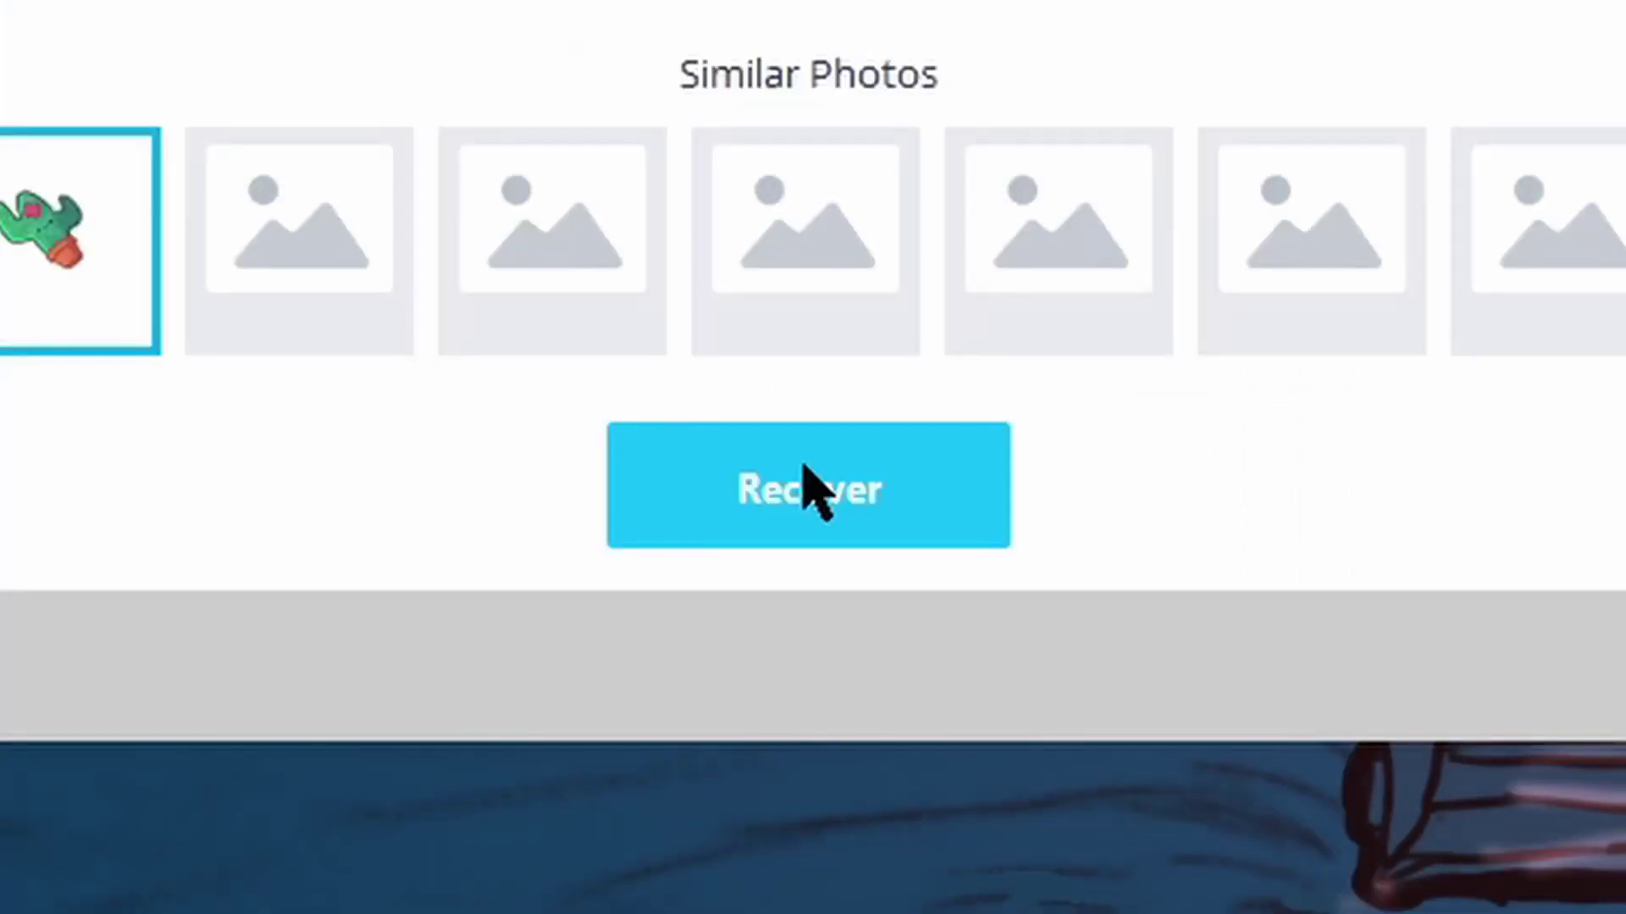
pyautogui.click(719, 838)
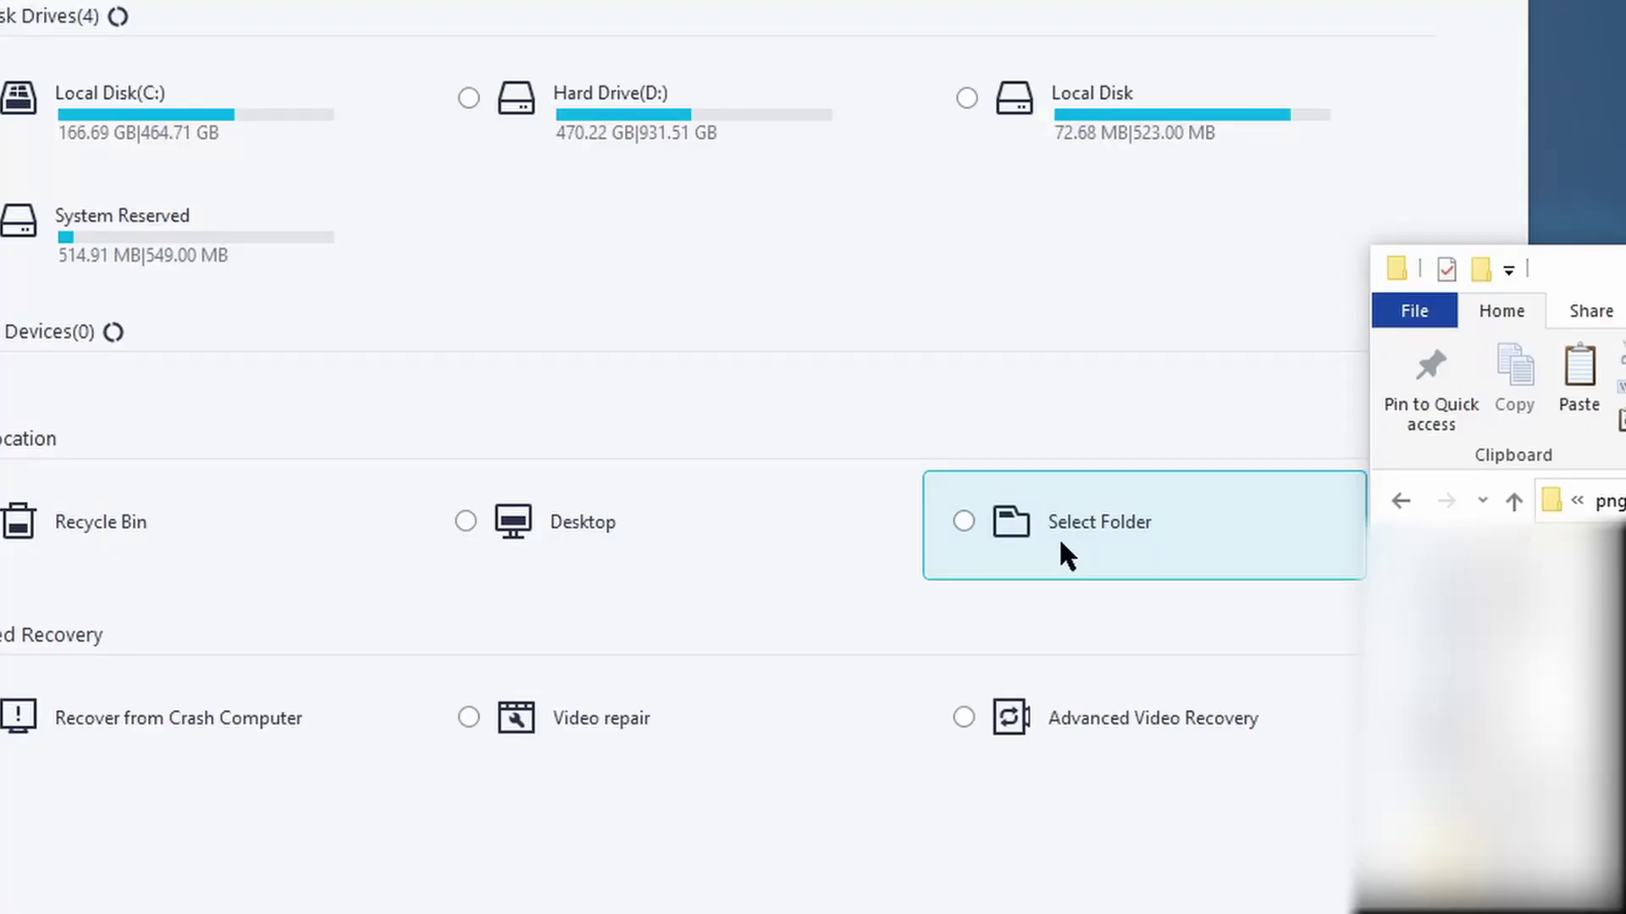
pyautogui.click(1058, 536)
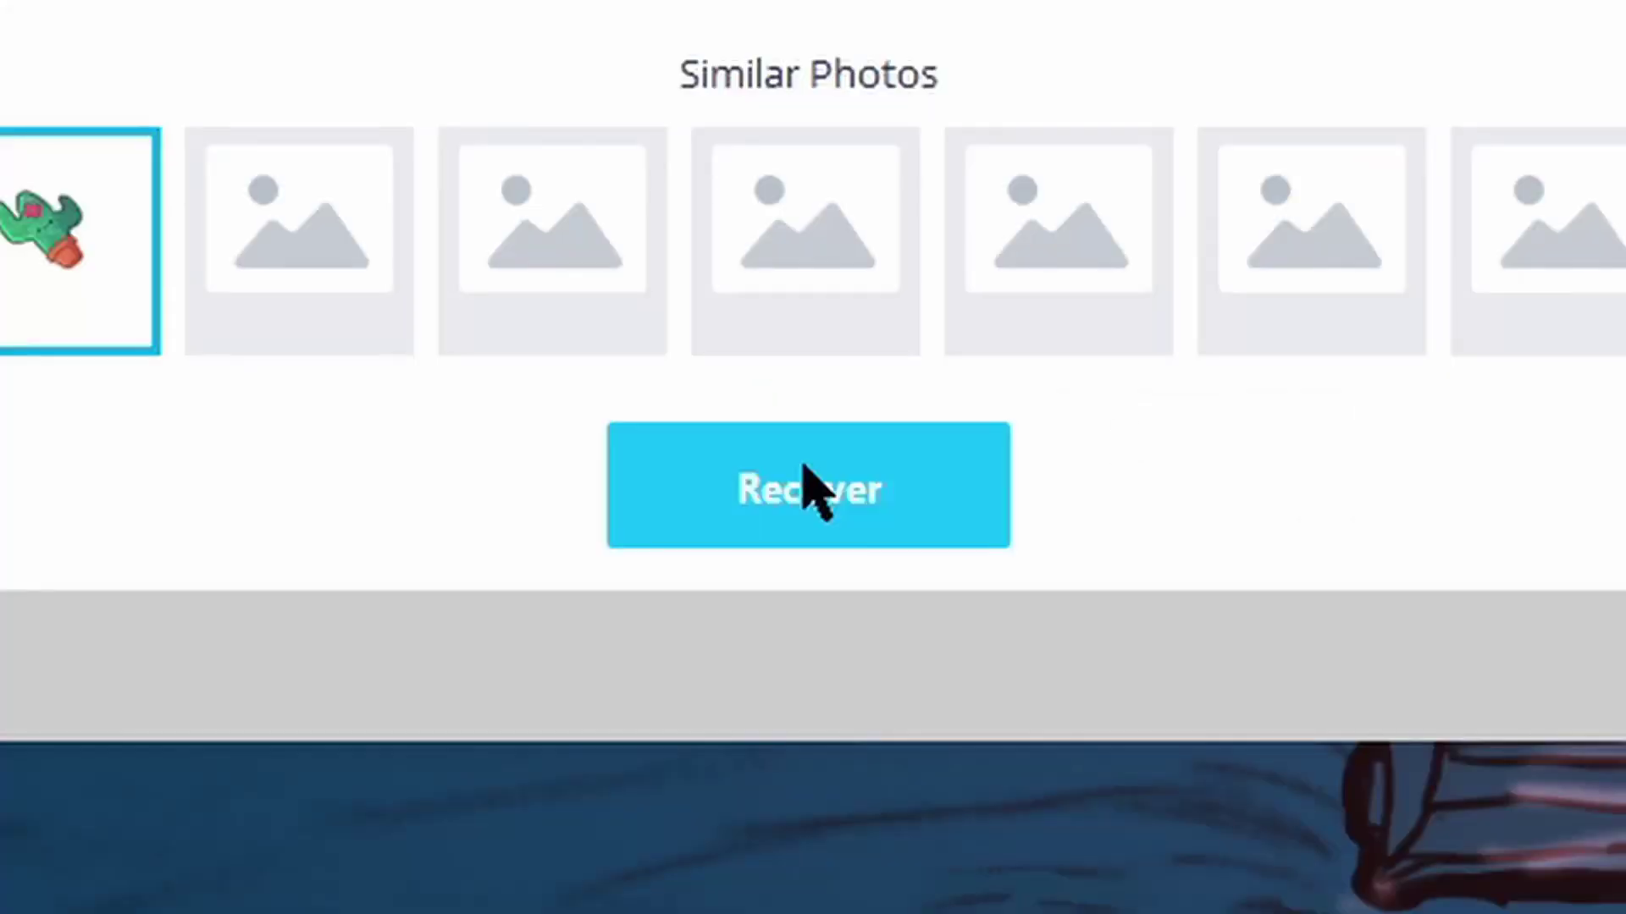
pyautogui.click(709, 847)
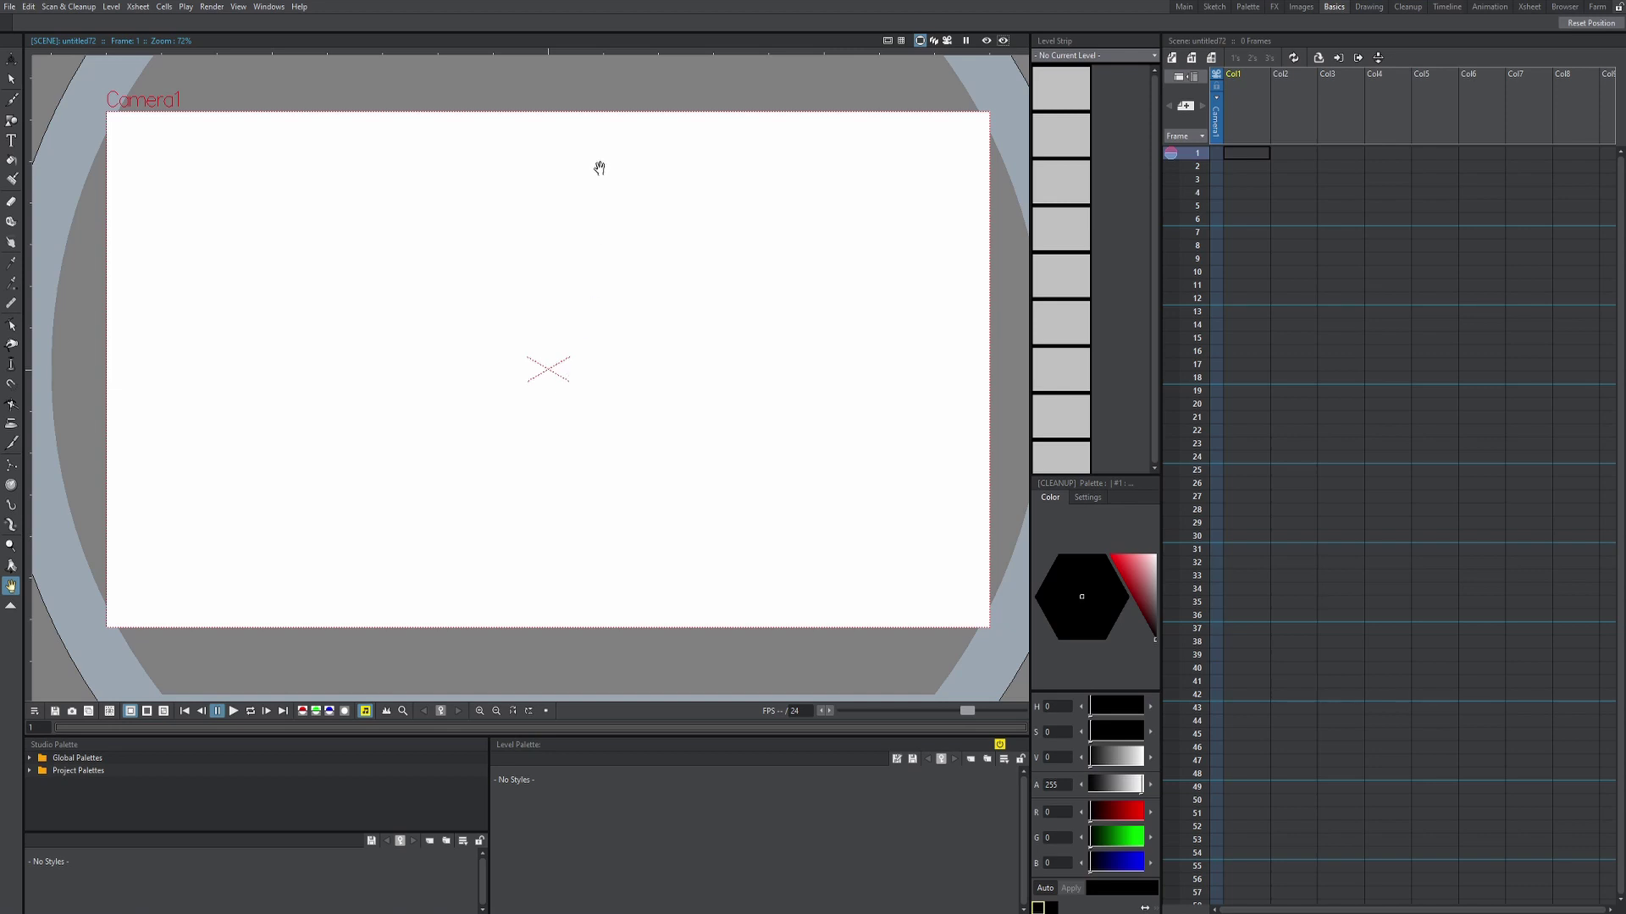
# - Nudge the camera view with the Hand tool, then switch to the Timeline room tab
pyautogui.moveTo(580, 338)
pyautogui.mouseDown()
pyautogui.moveTo(602, 370)
pyautogui.moveTo(583, 348)
pyautogui.mouseUp()
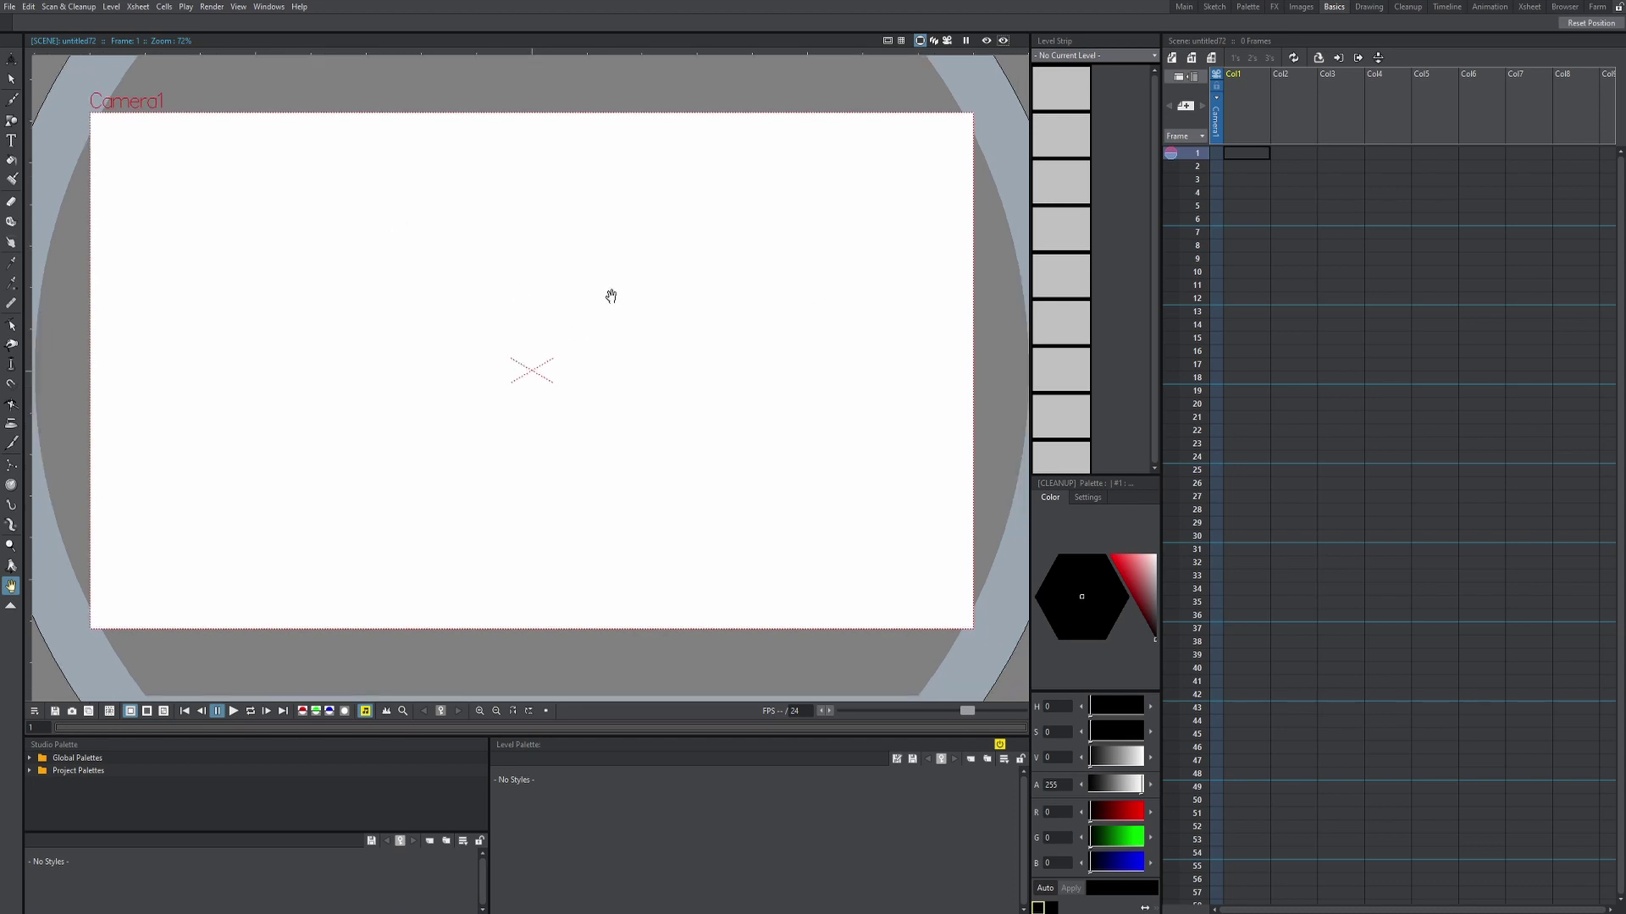
pyautogui.moveTo(610, 294); pyautogui.dragTo(601, 336)
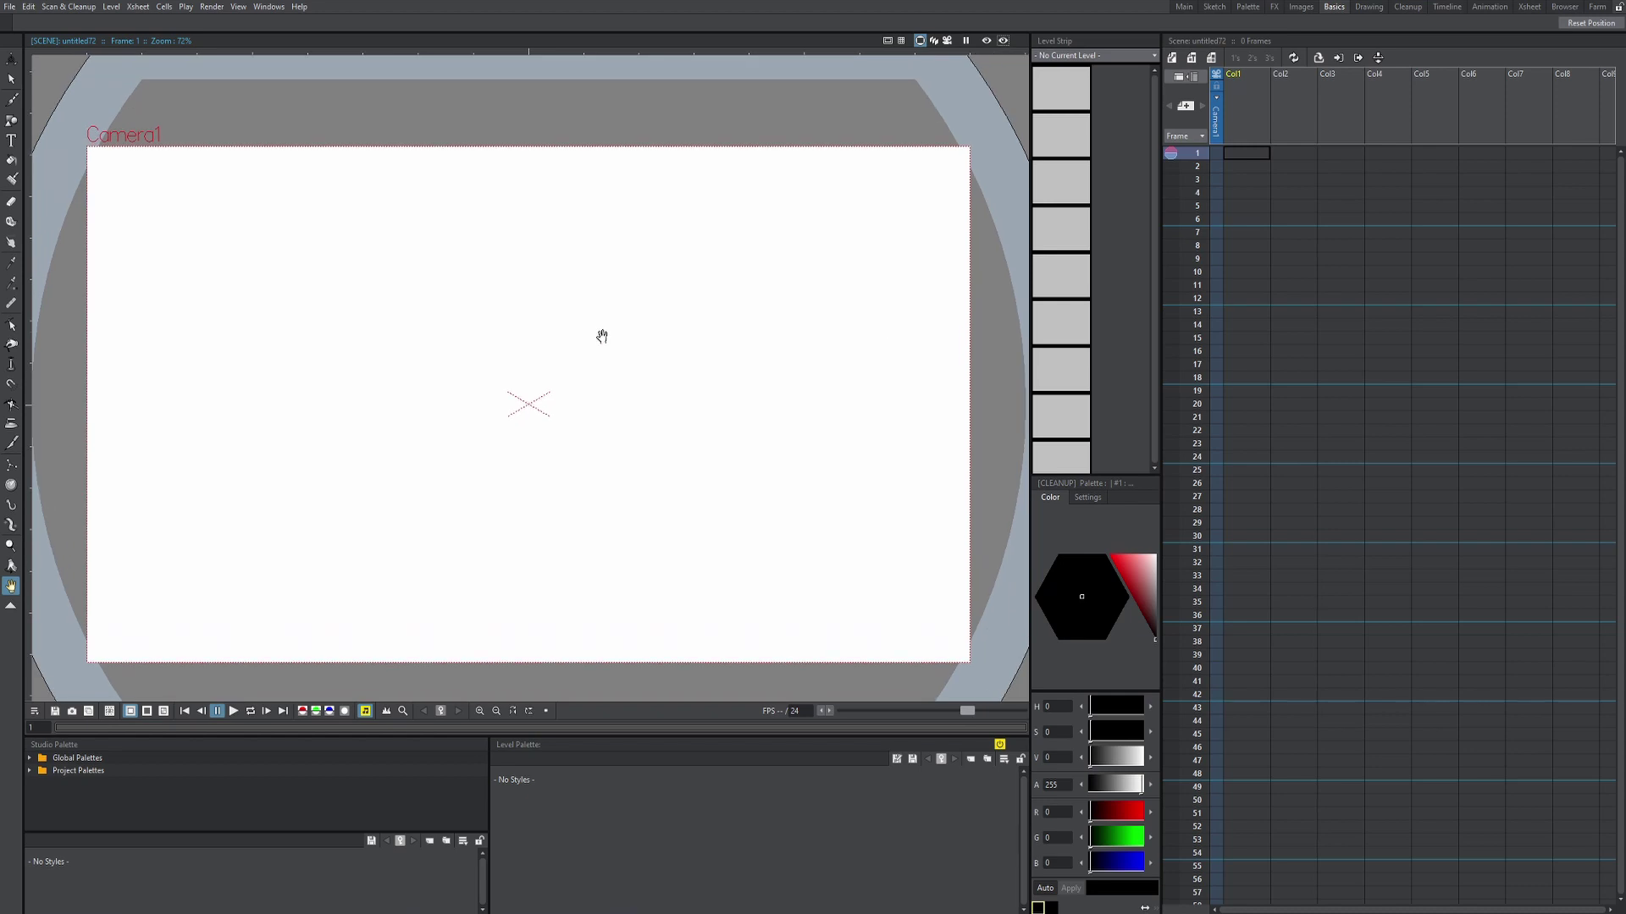
pyautogui.moveTo(625, 330); pyautogui.dragTo(635, 320)
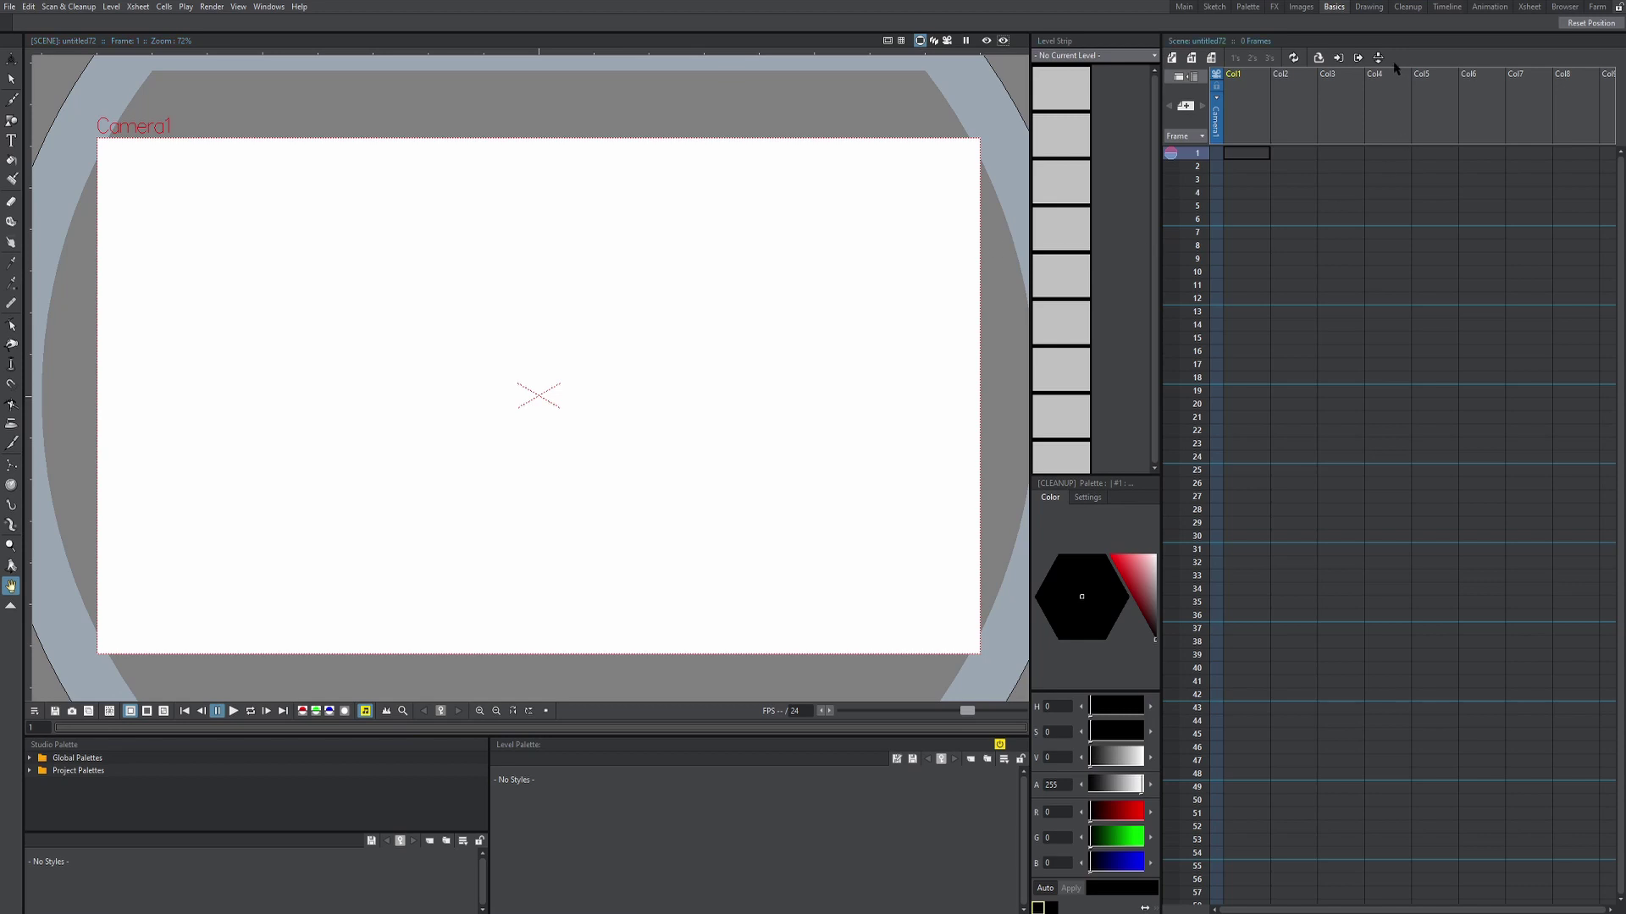
pyautogui.click(1446, 6)
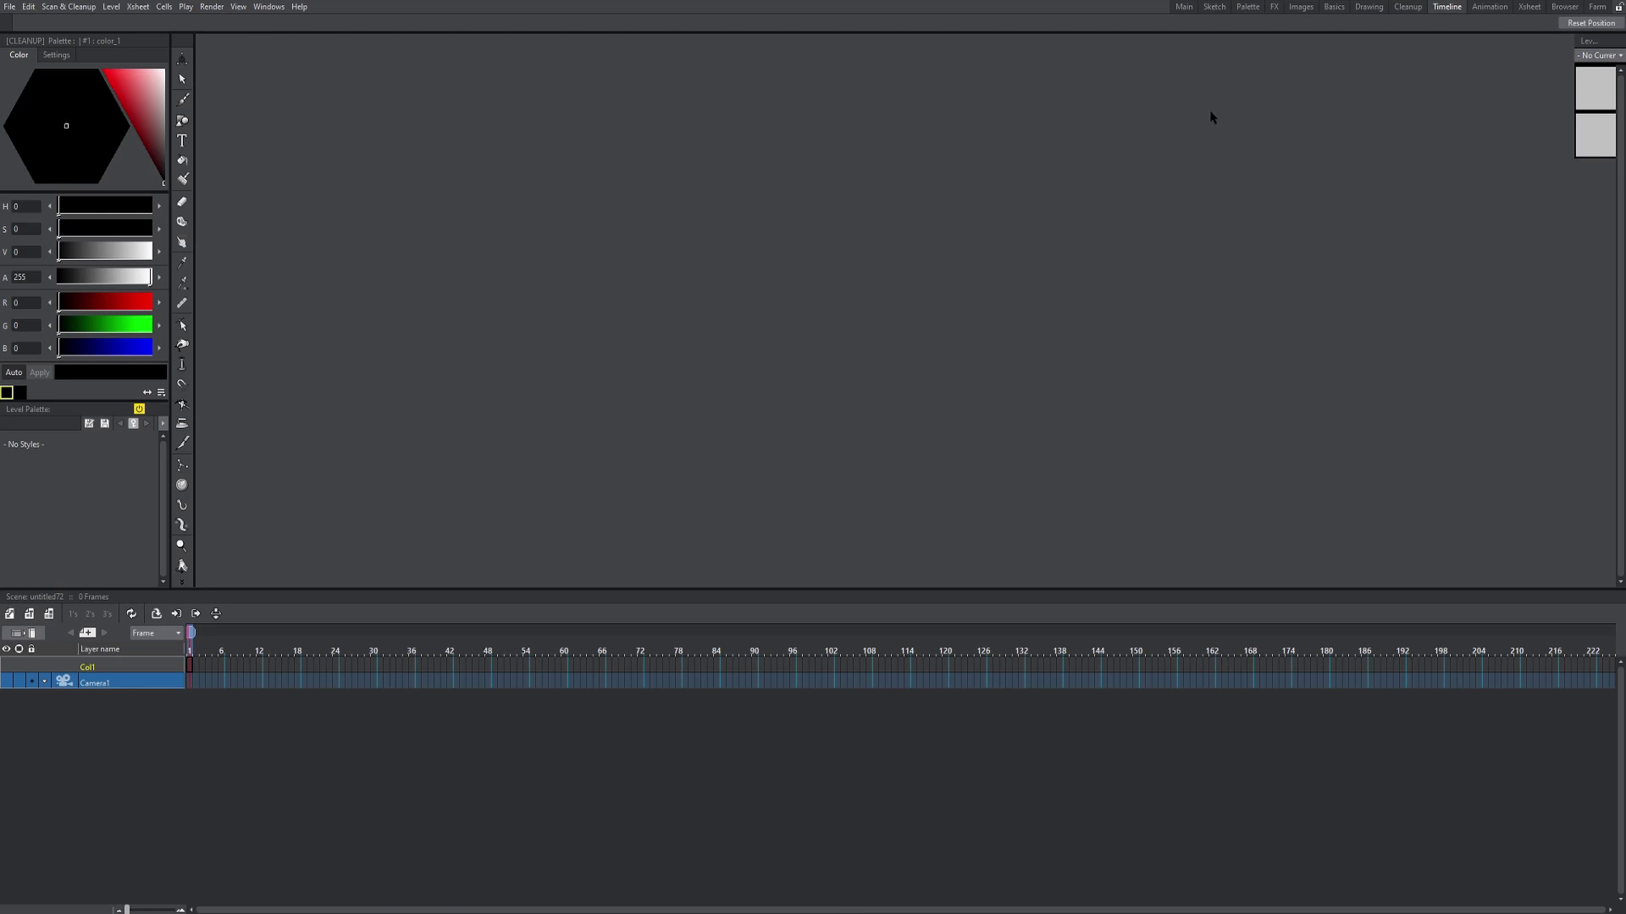
# - Cycle through the Sketch, Timeline and Basics room tabs, finishing on Basics
pyautogui.click(1214, 7)
pyautogui.scroll(-2, 744, 228)
pyautogui.scroll(1, 773, 226)
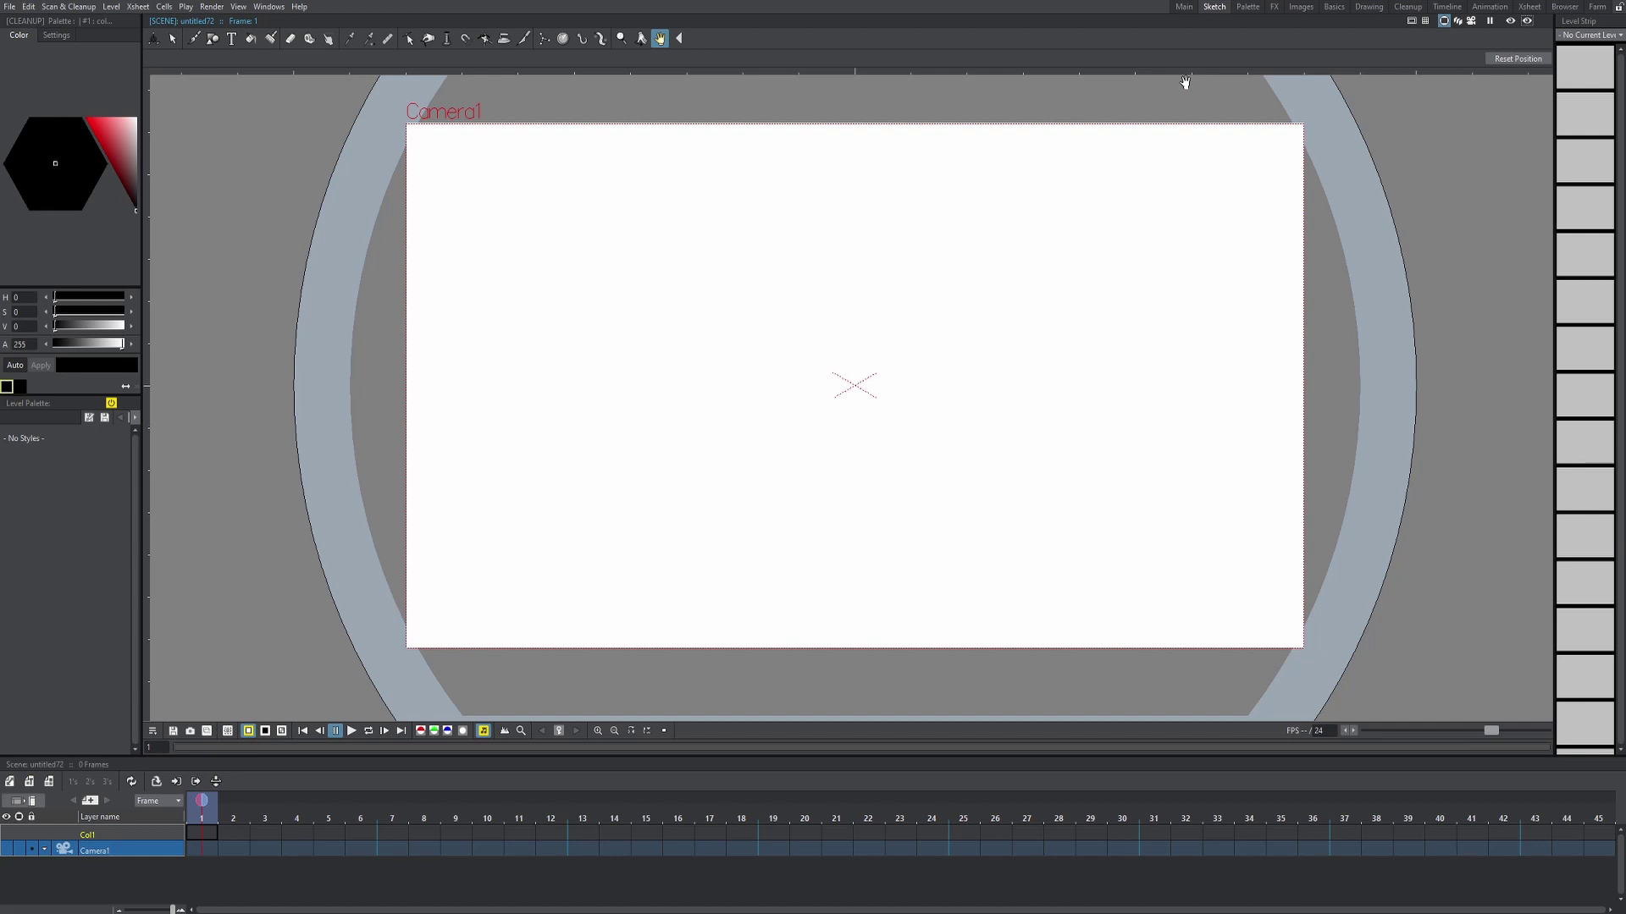
pyautogui.click(1447, 7)
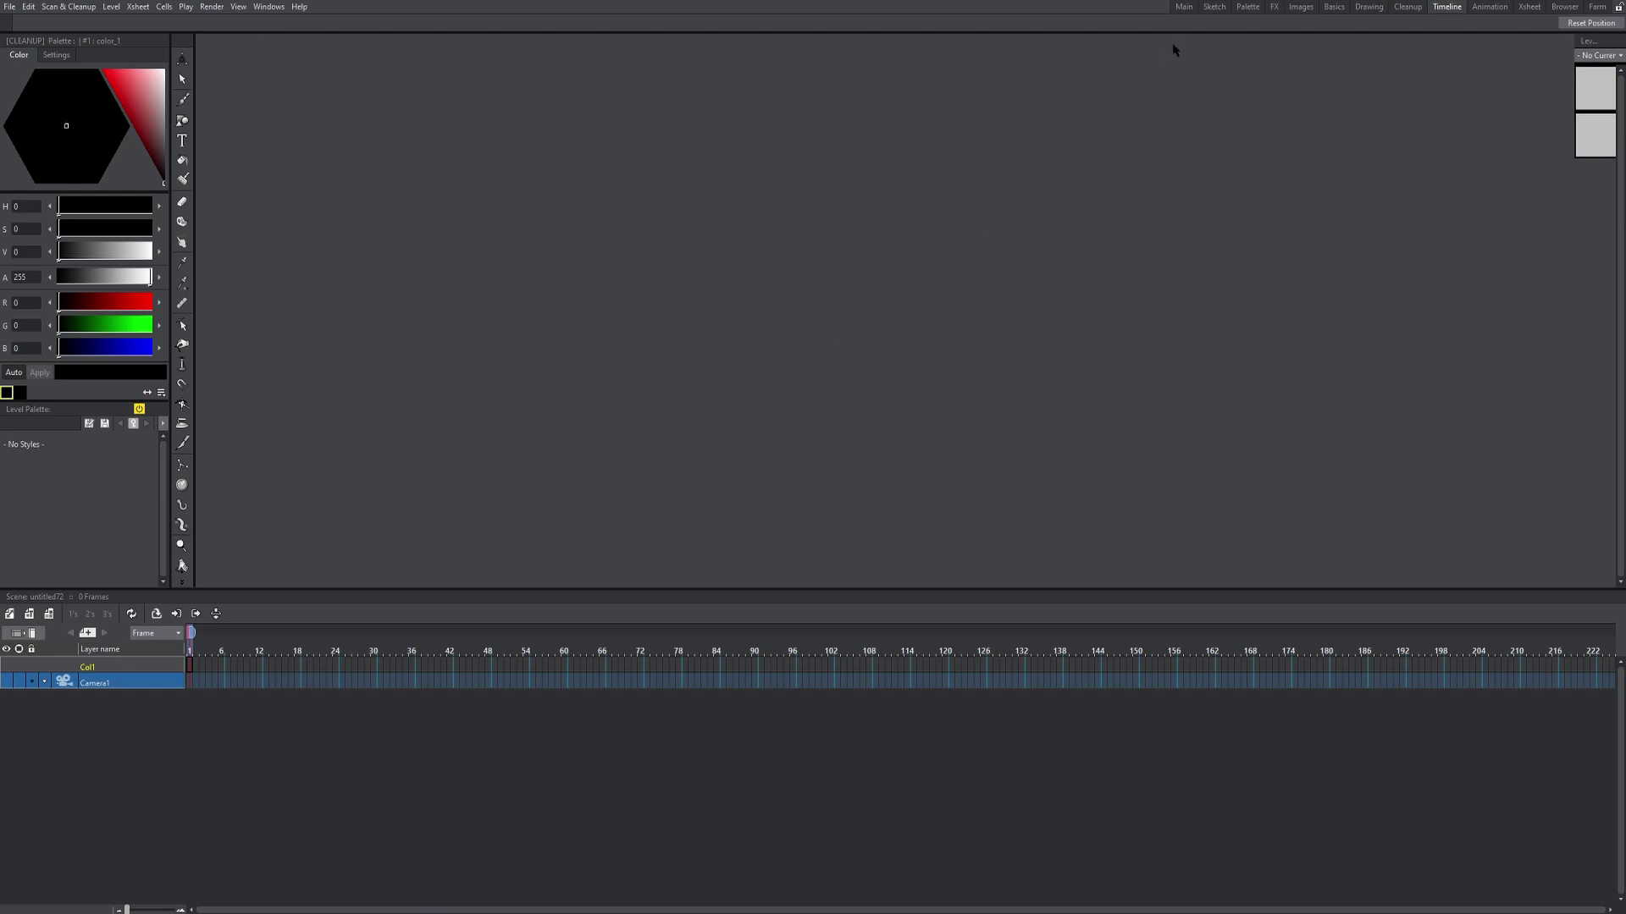
pyautogui.click(1334, 7)
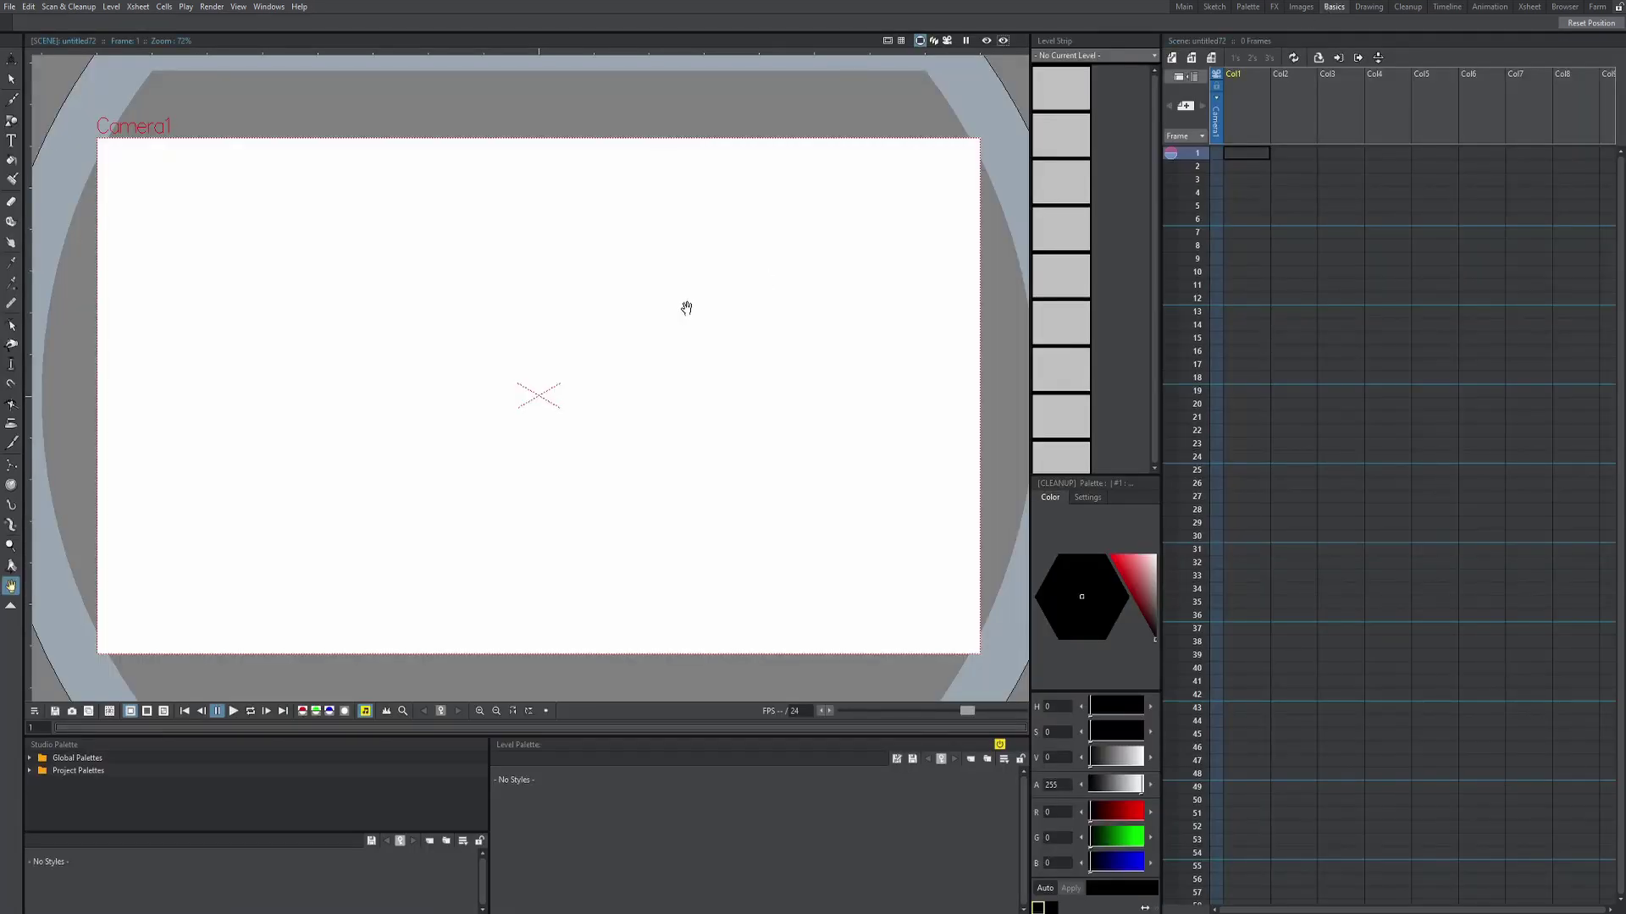
pyautogui.click(1447, 7)
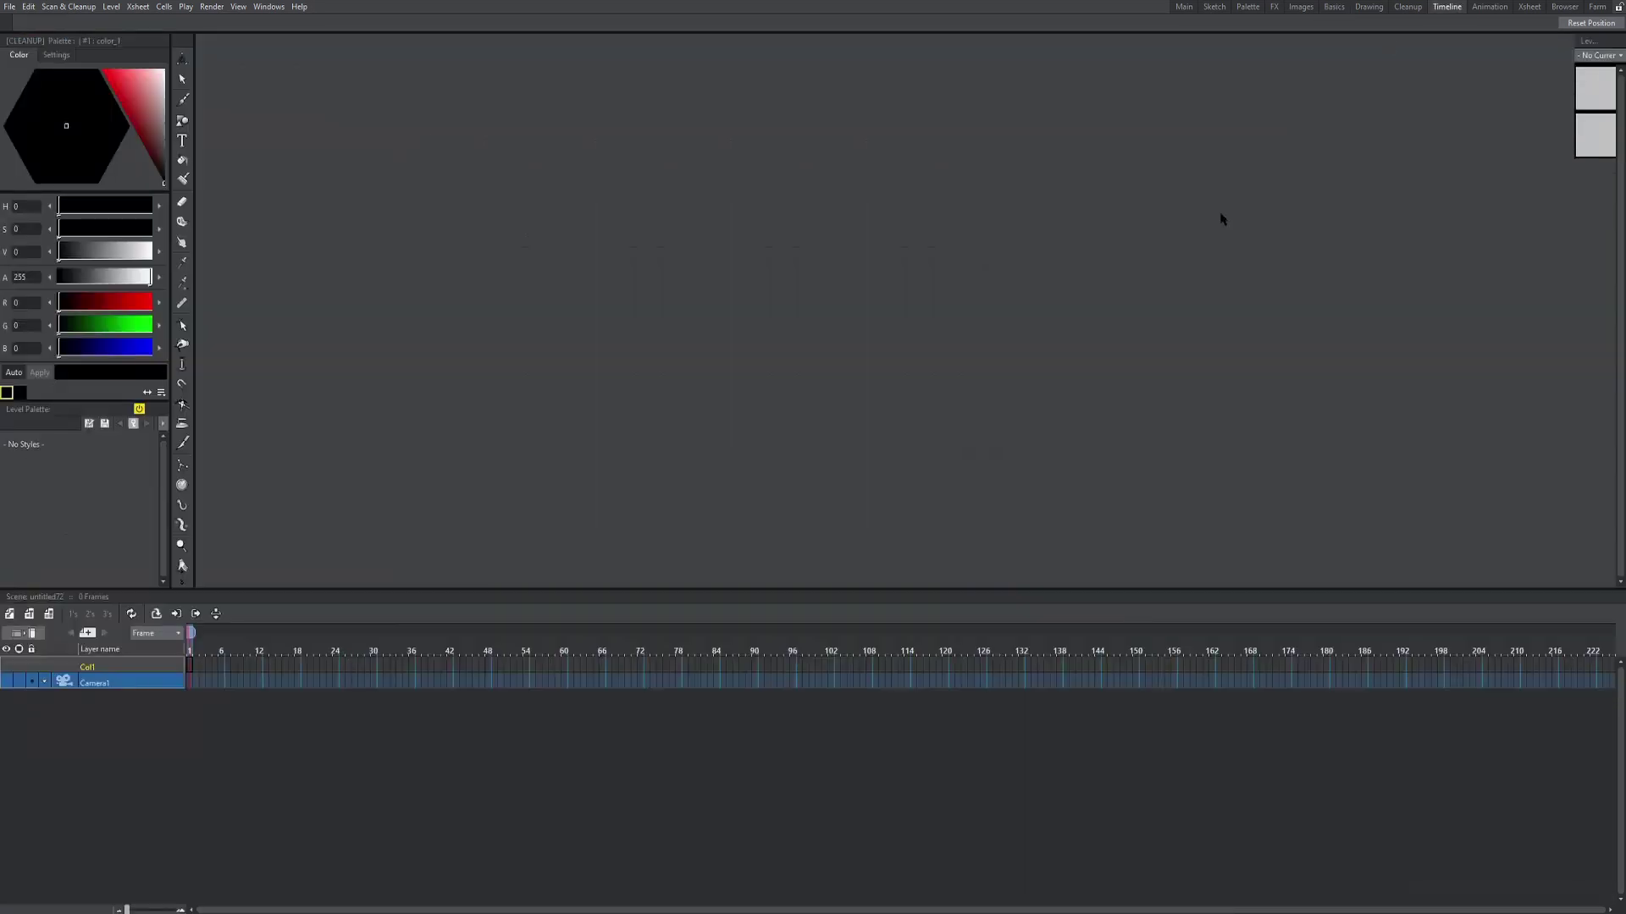
pyautogui.click(1333, 7)
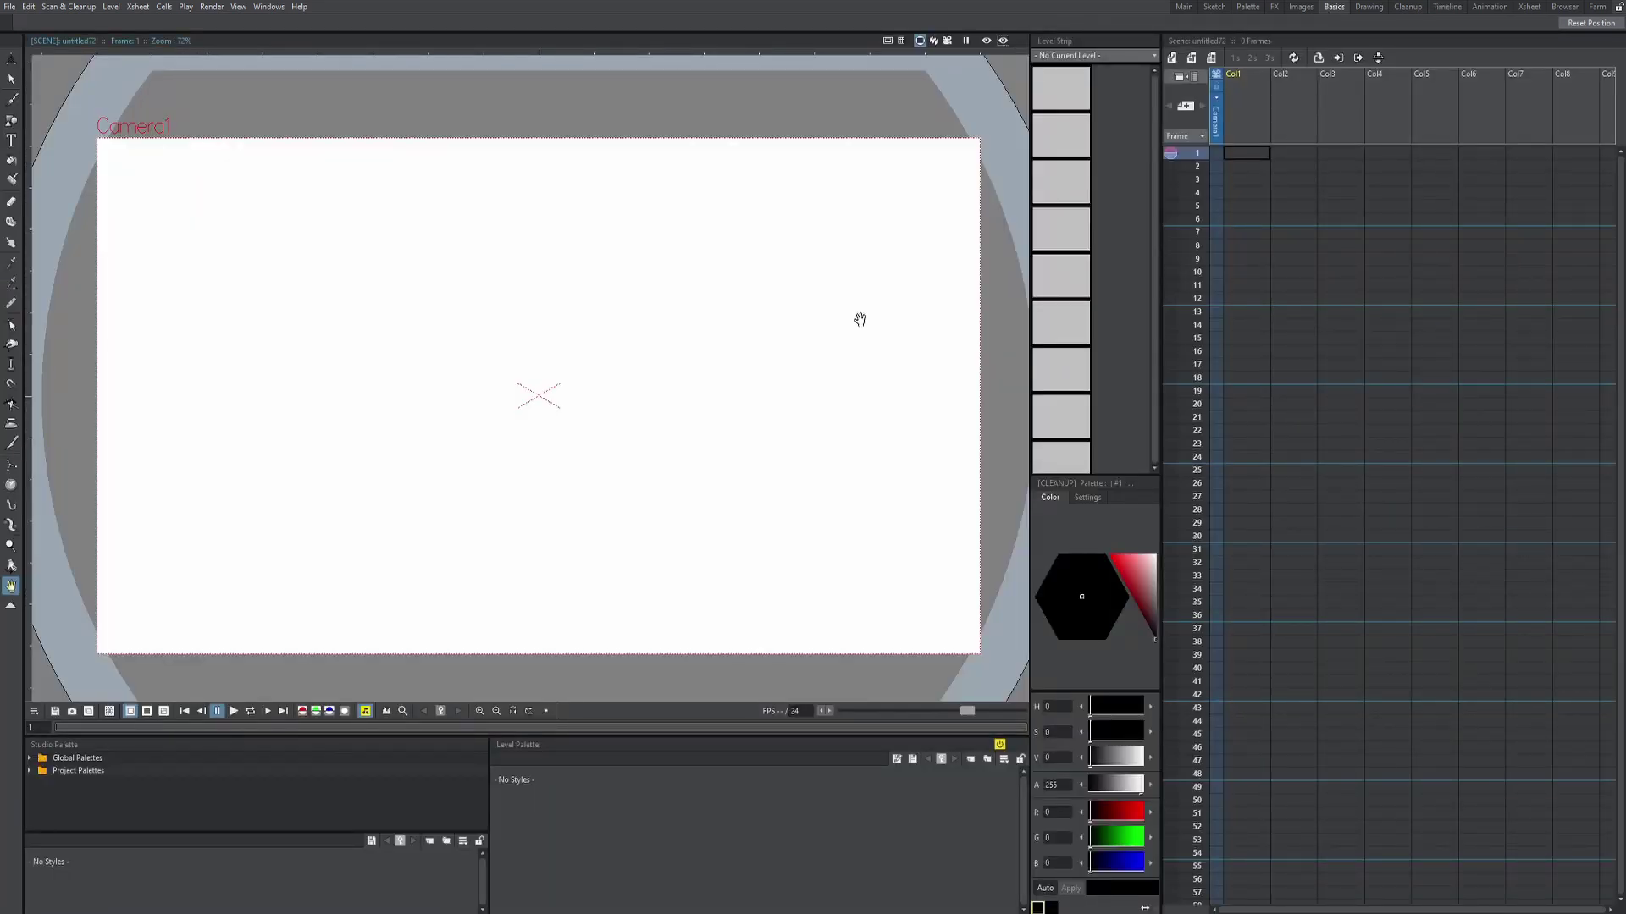
pyautogui.click(1448, 7)
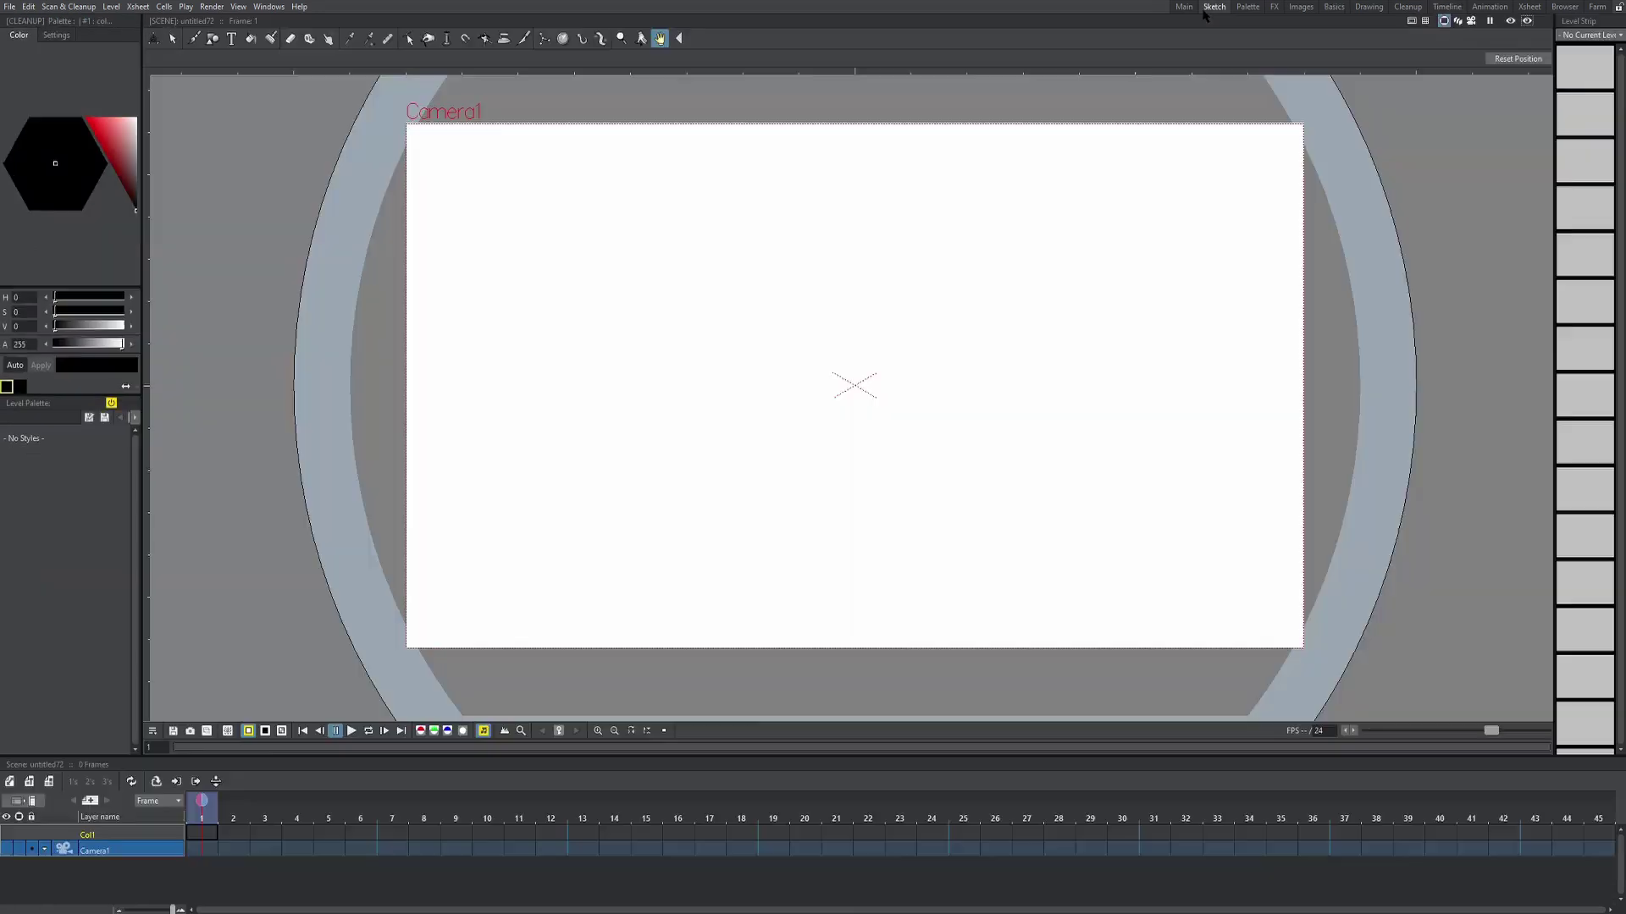
pyautogui.click(1214, 7)
pyautogui.click(1334, 7)
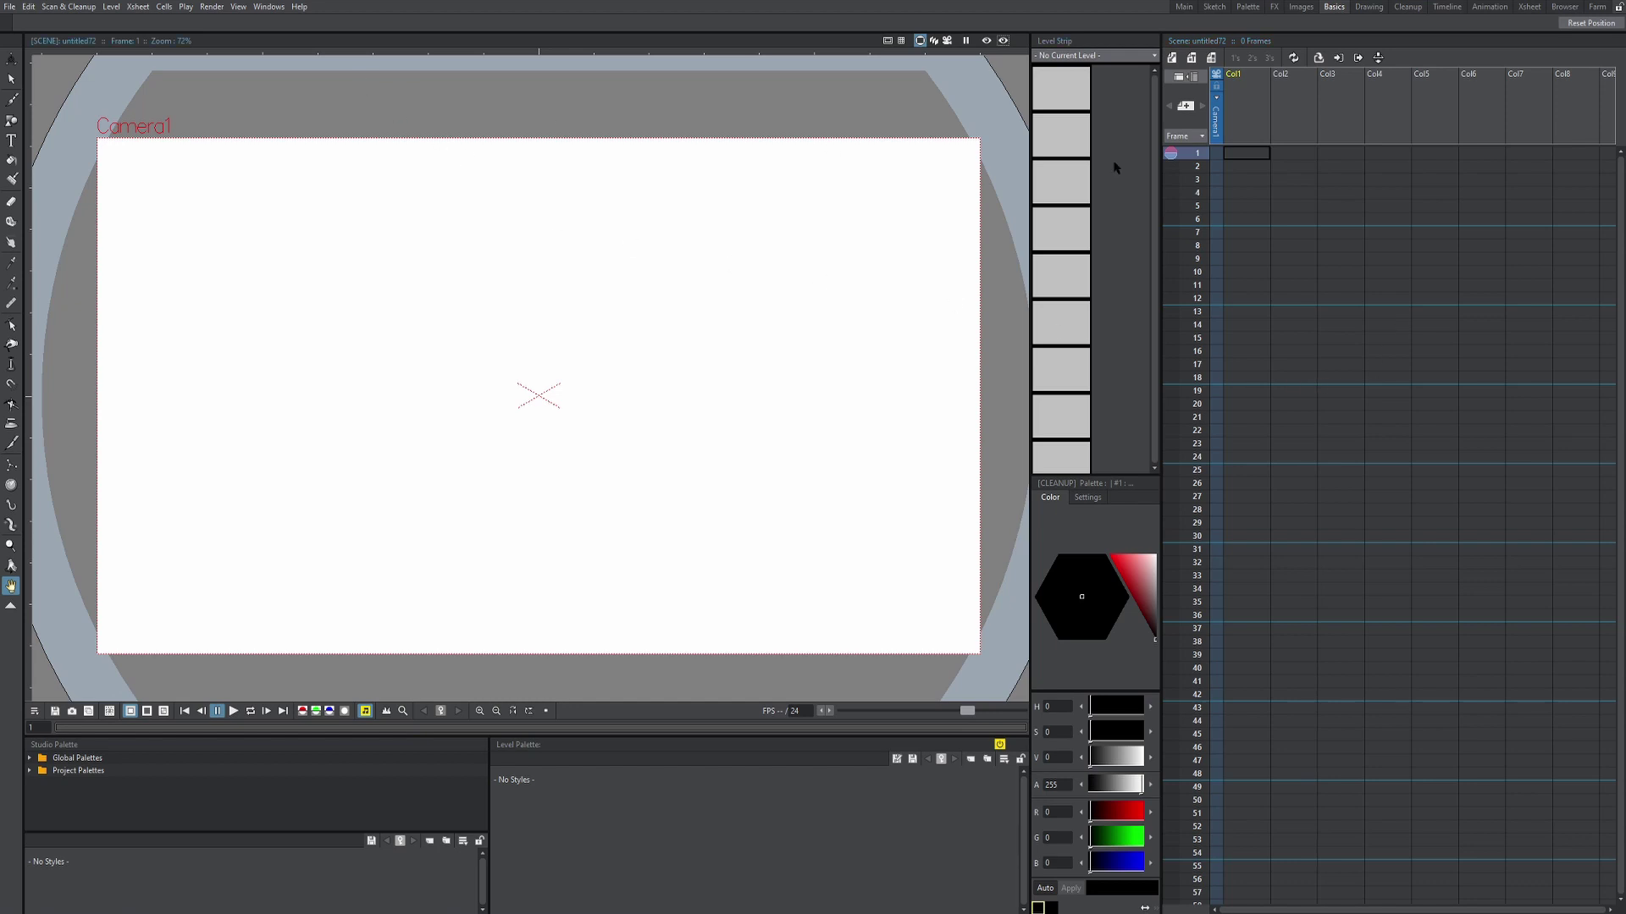
# - Create and open a new empty room called Room, and restore the window from full-screen
pyautogui.rightClick(1185, 9)
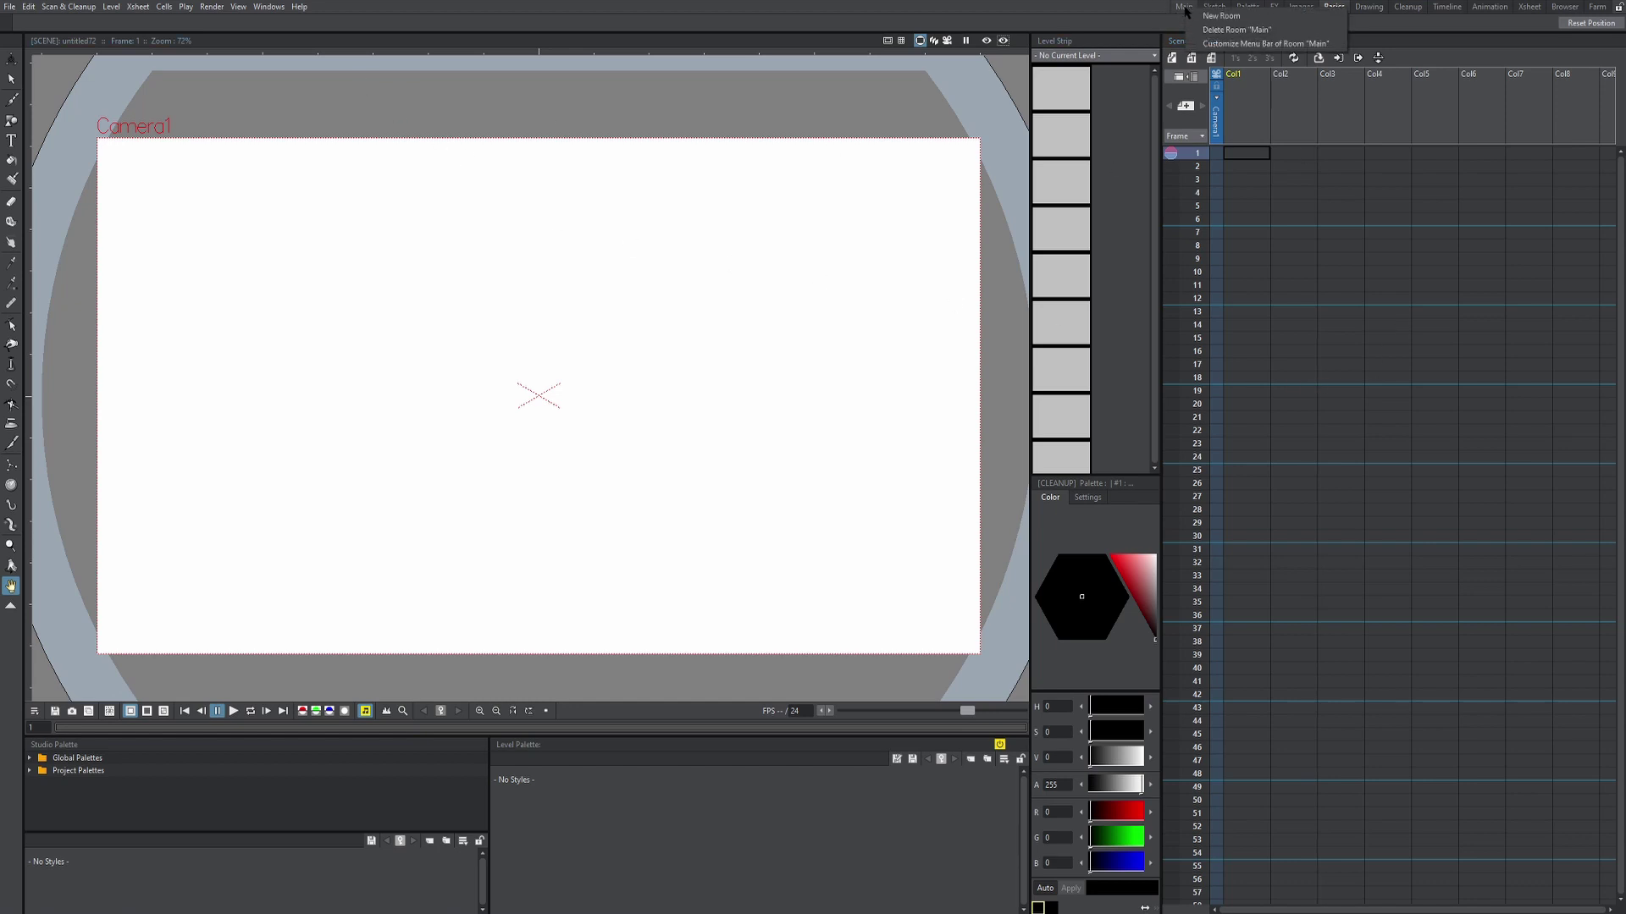
pyautogui.click(1203, 16)
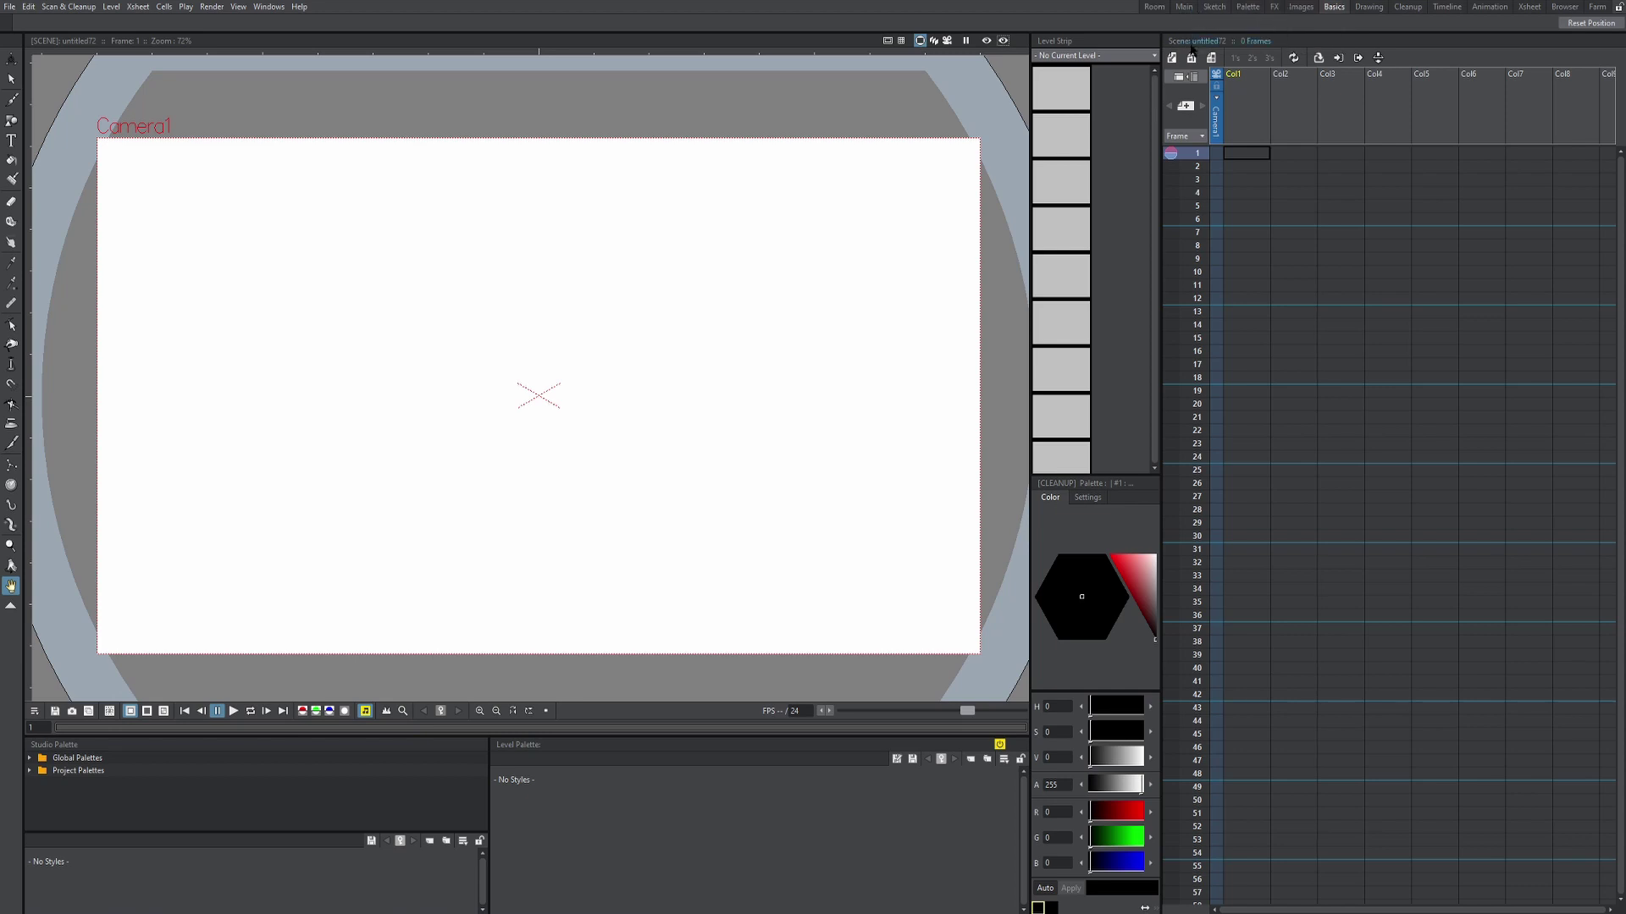
pyautogui.click(1155, 9)
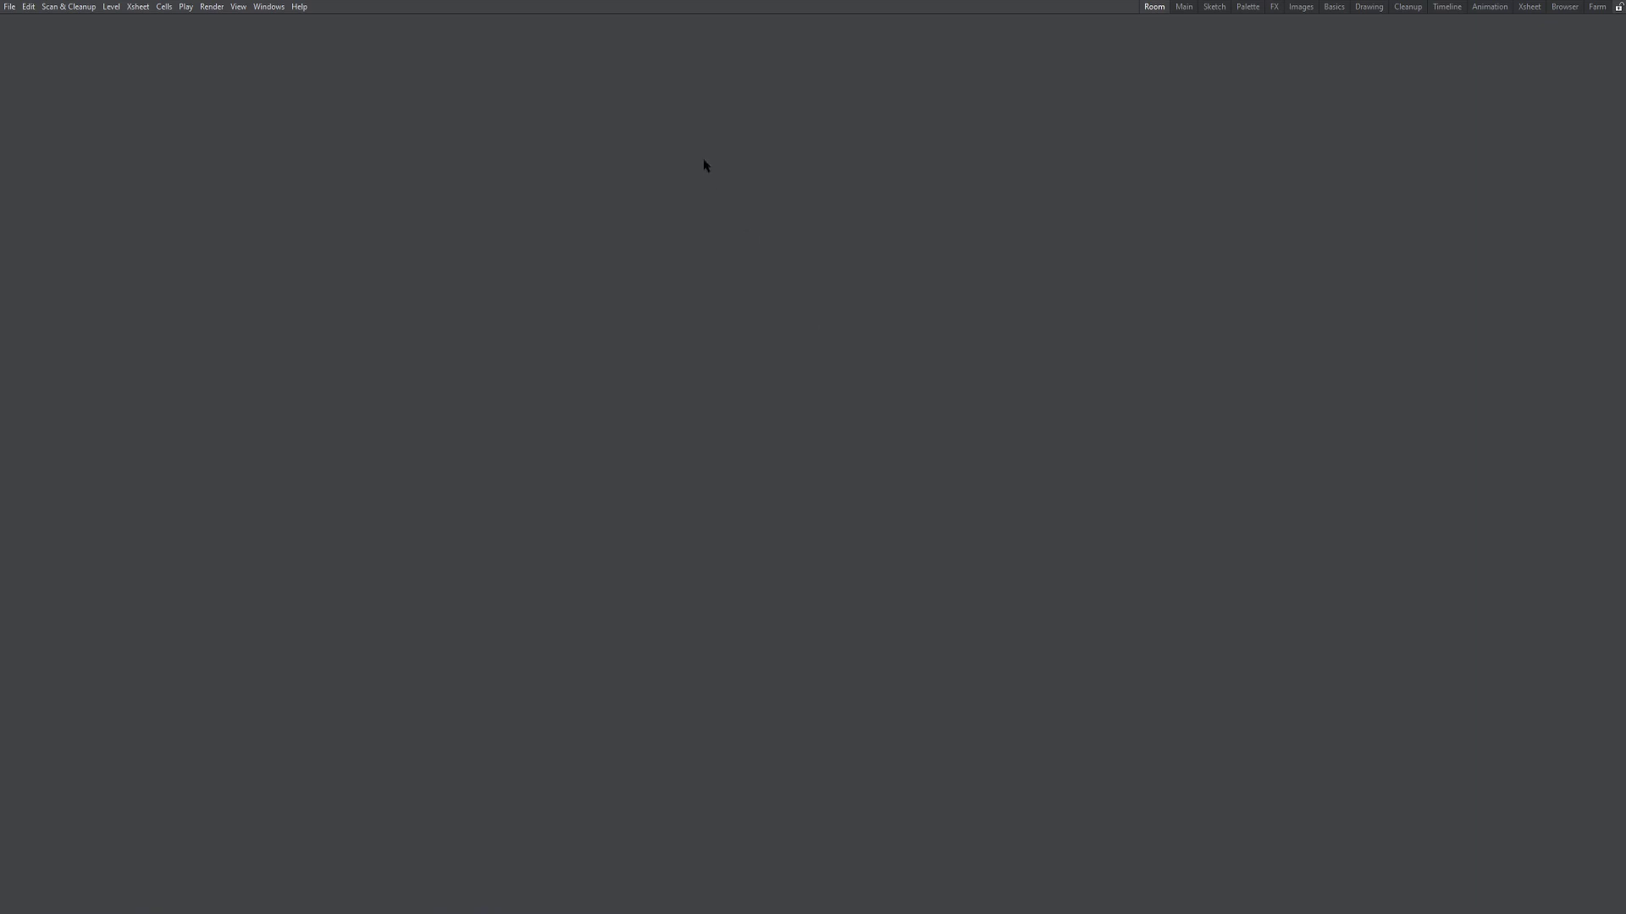
pyautogui.moveTo(754, 2); pyautogui.dragTo(838, 110)
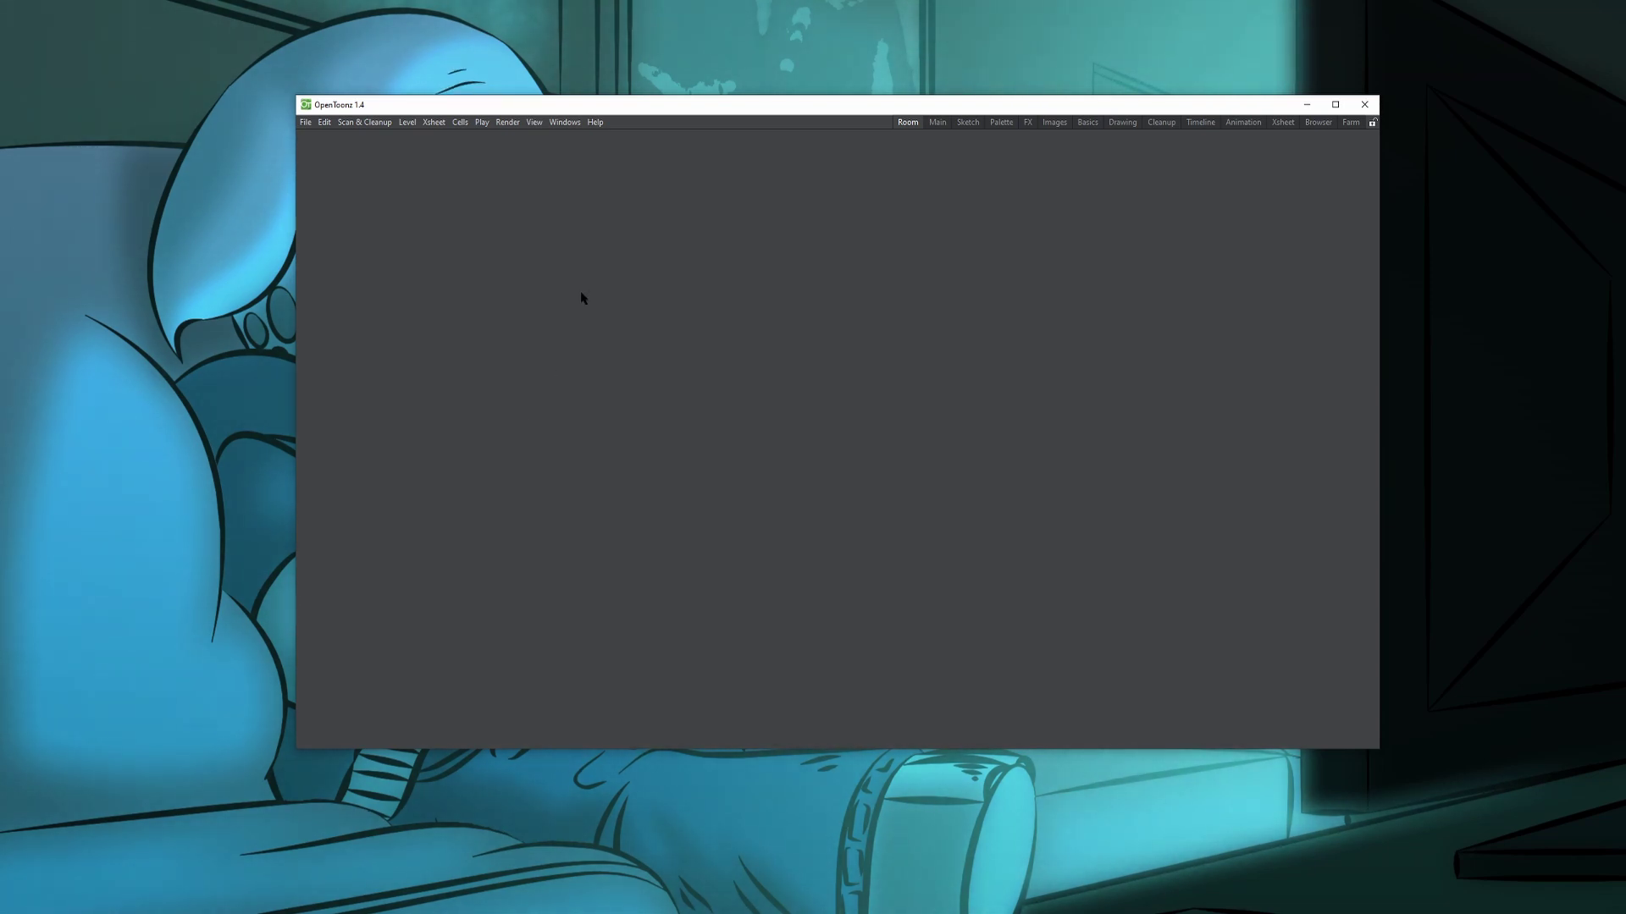
# - Add a floating ComboViewer from the Windows menu and dock it to fill Room
pyautogui.click(550, 123)
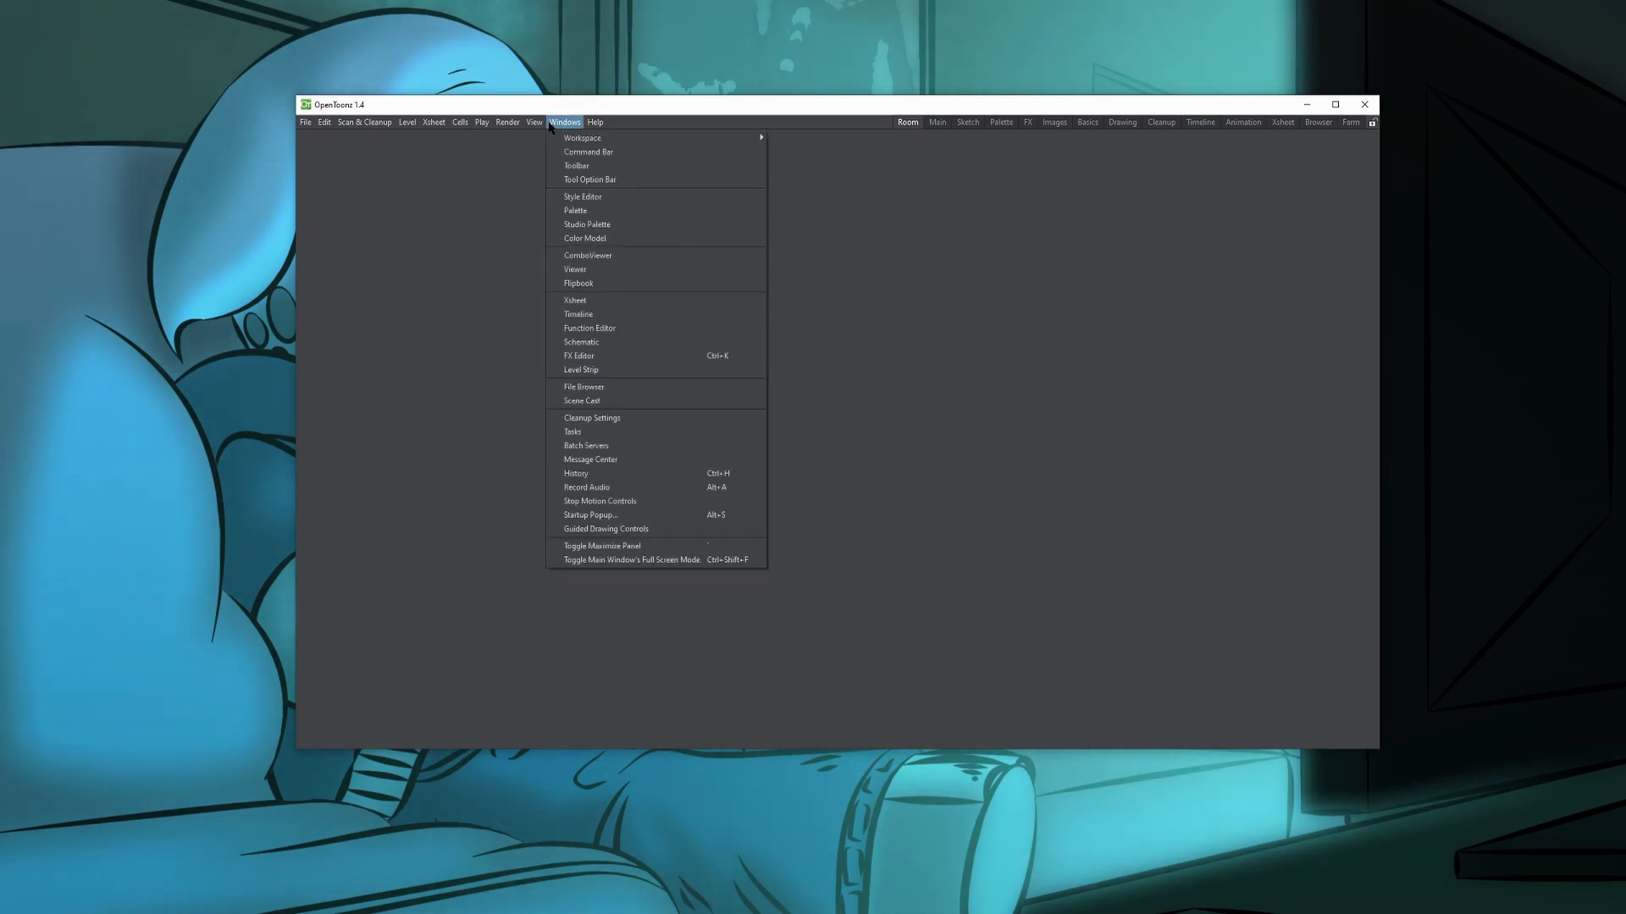
pyautogui.moveTo(595, 122)
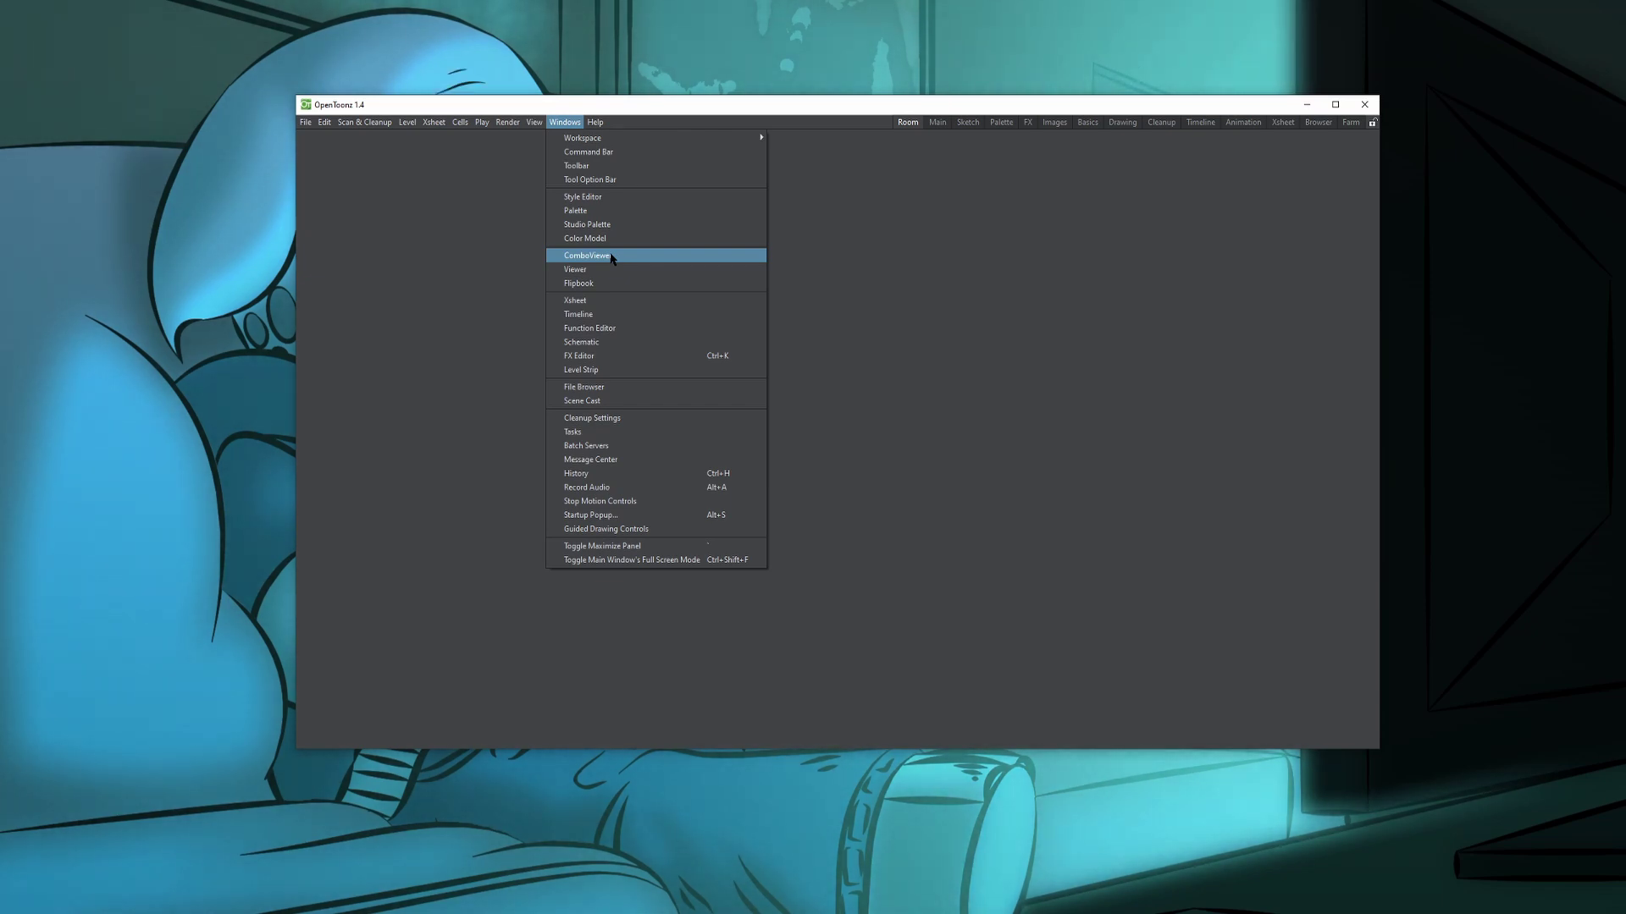
pyautogui.click(612, 256)
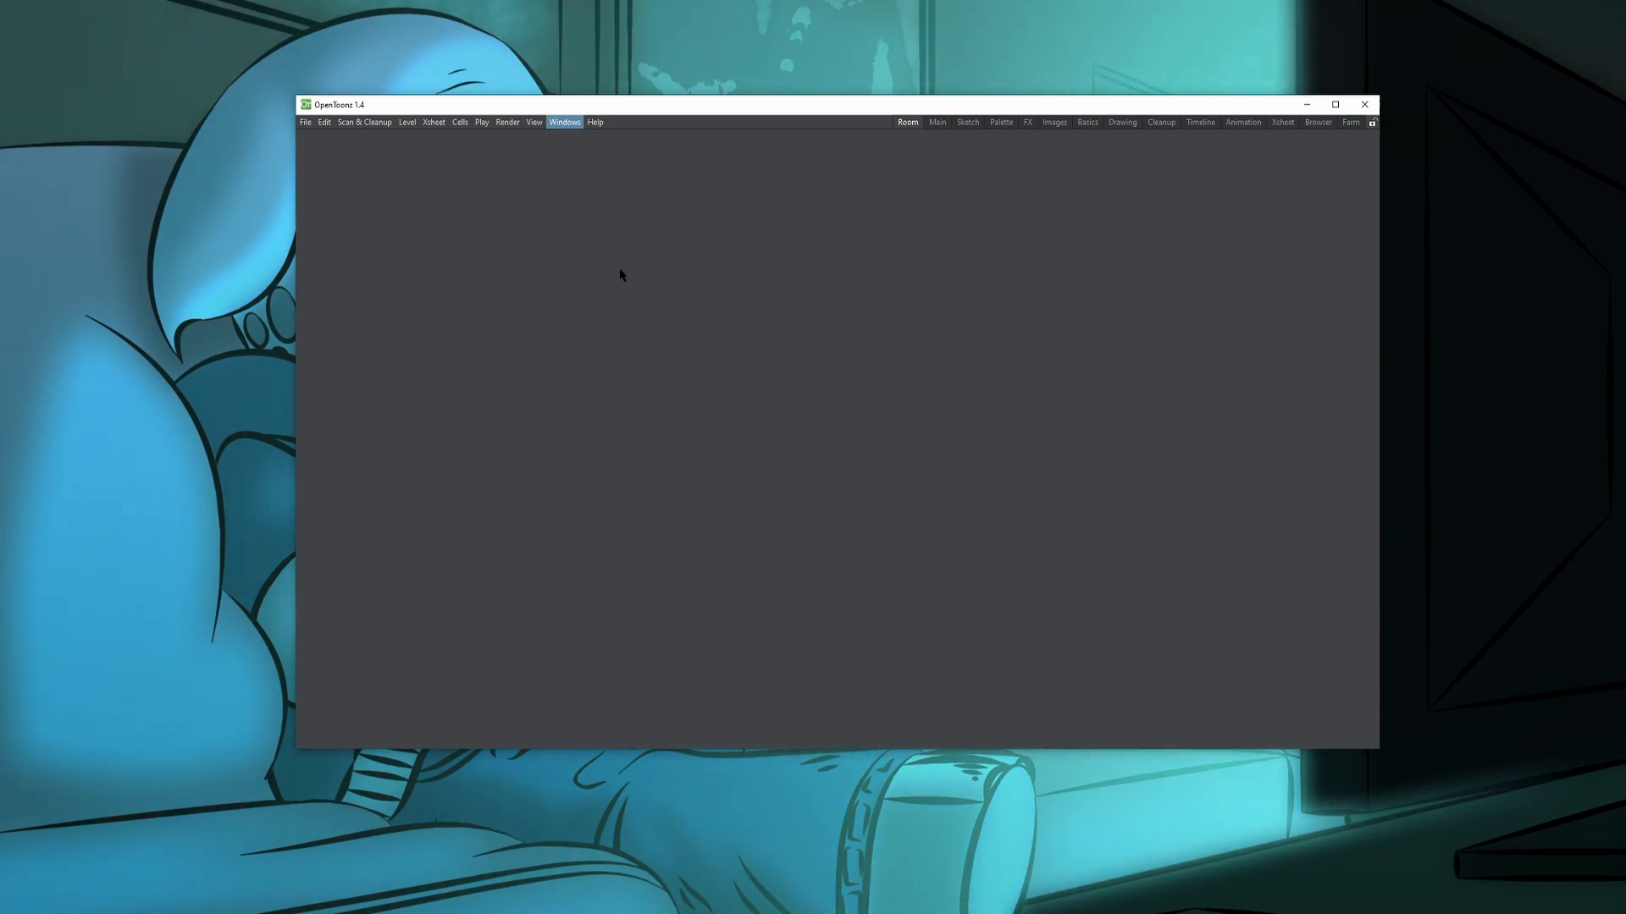
pyautogui.moveTo(1257, 169); pyautogui.dragTo(405, 286)
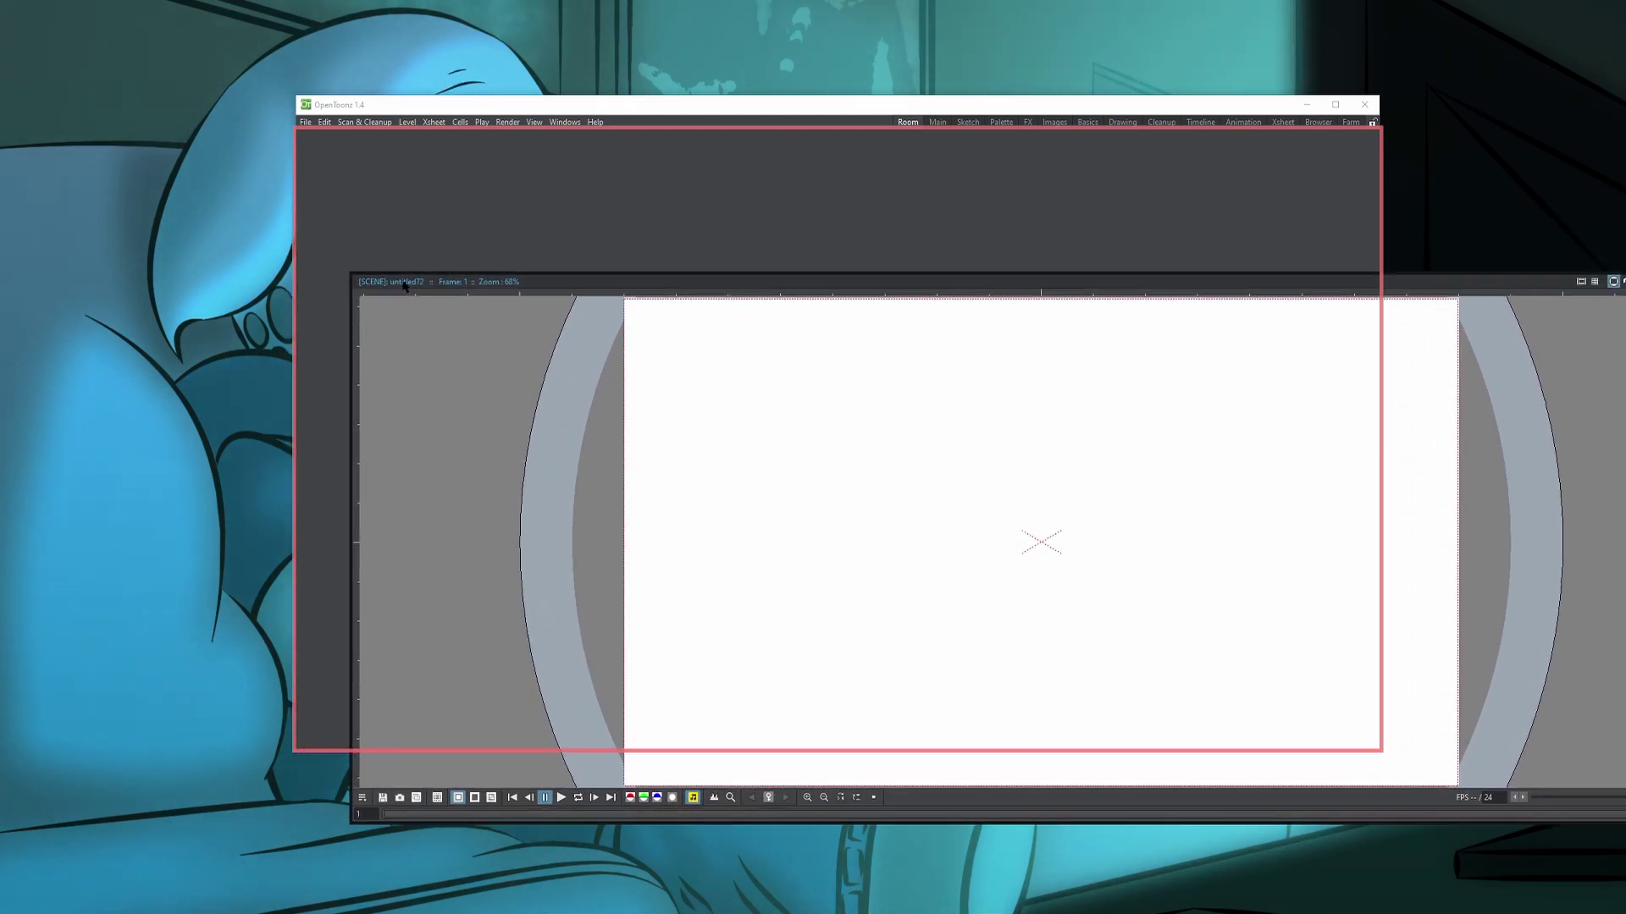
pyautogui.moveTo(405, 286); pyautogui.dragTo(402, 280)
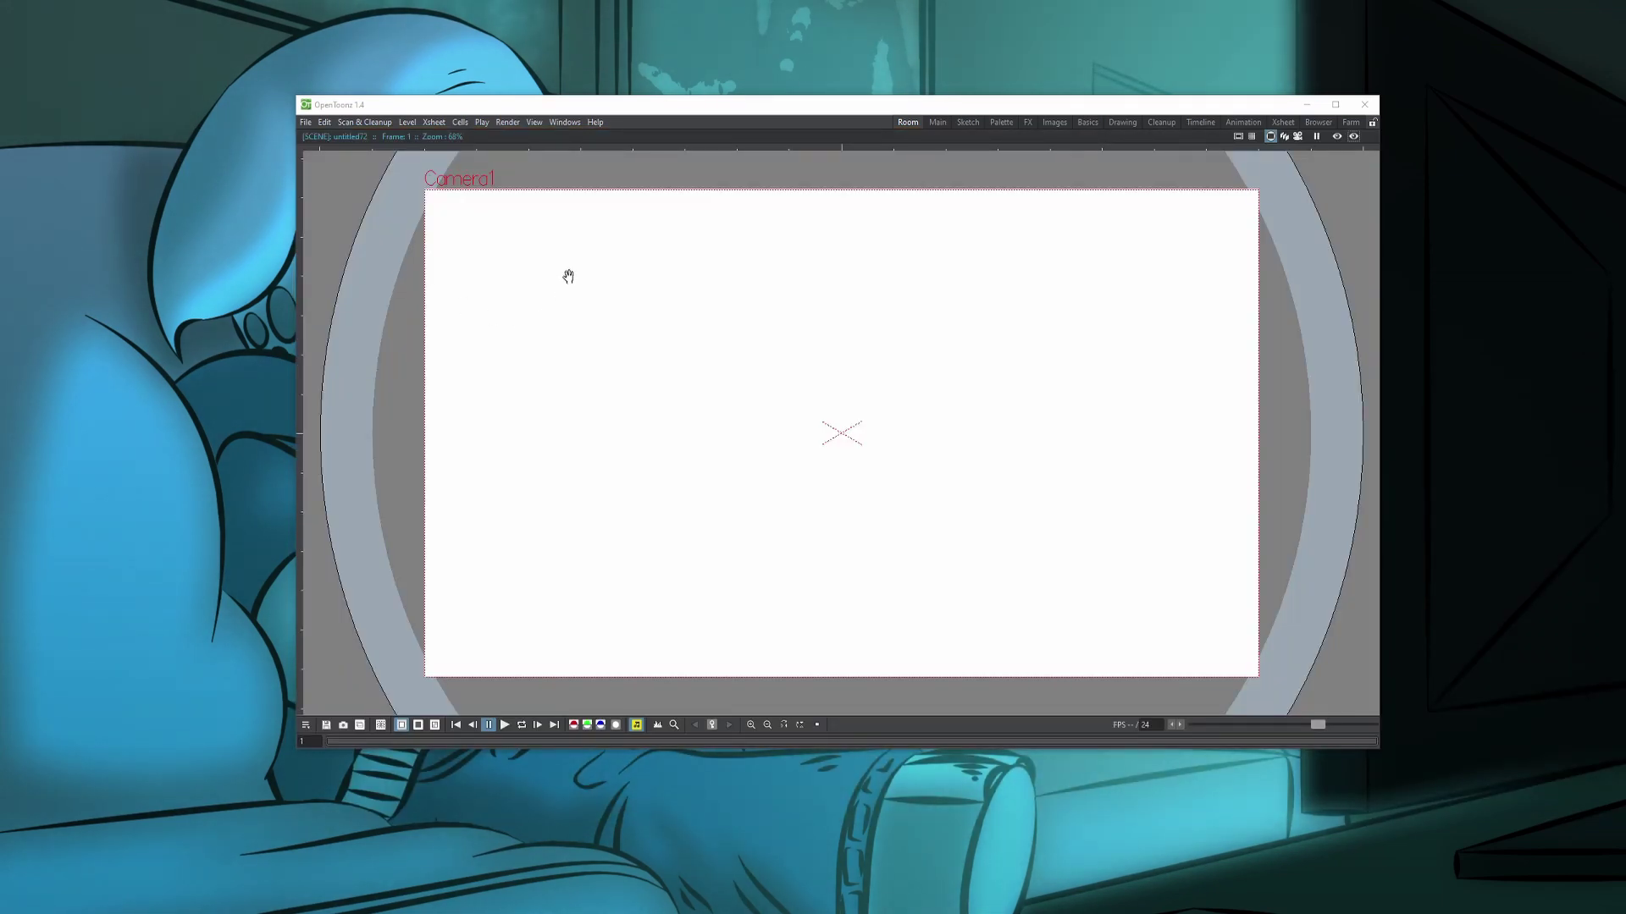
# - Add a Timeline panel and dock it along the bottom beneath the viewer
pyautogui.click(565, 121)
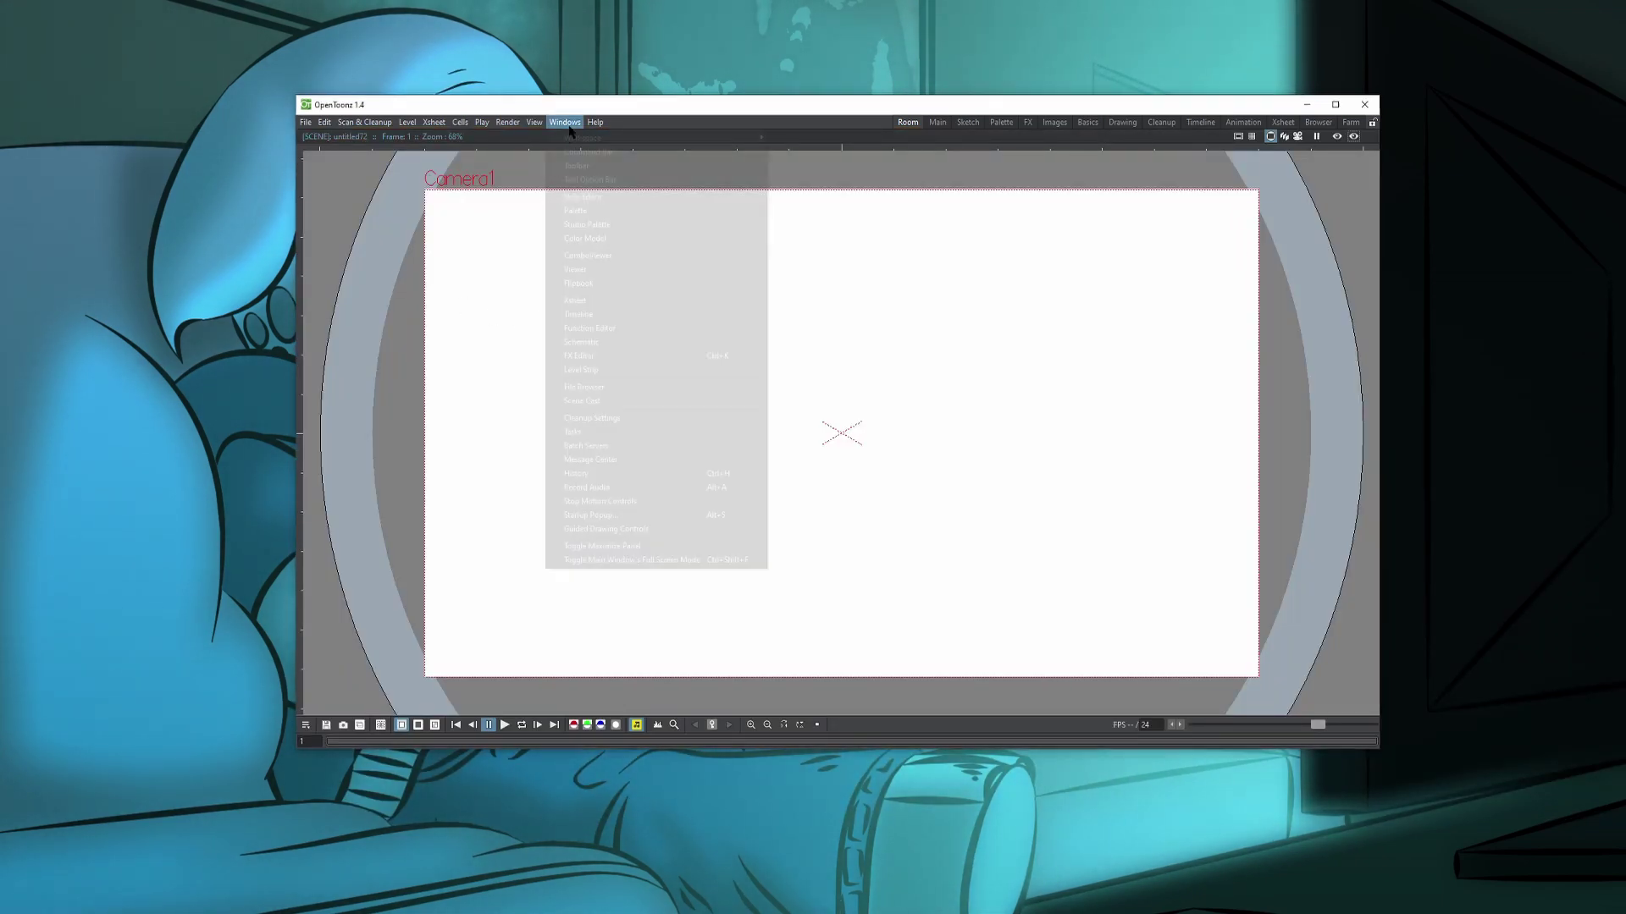
pyautogui.moveTo(574, 141)
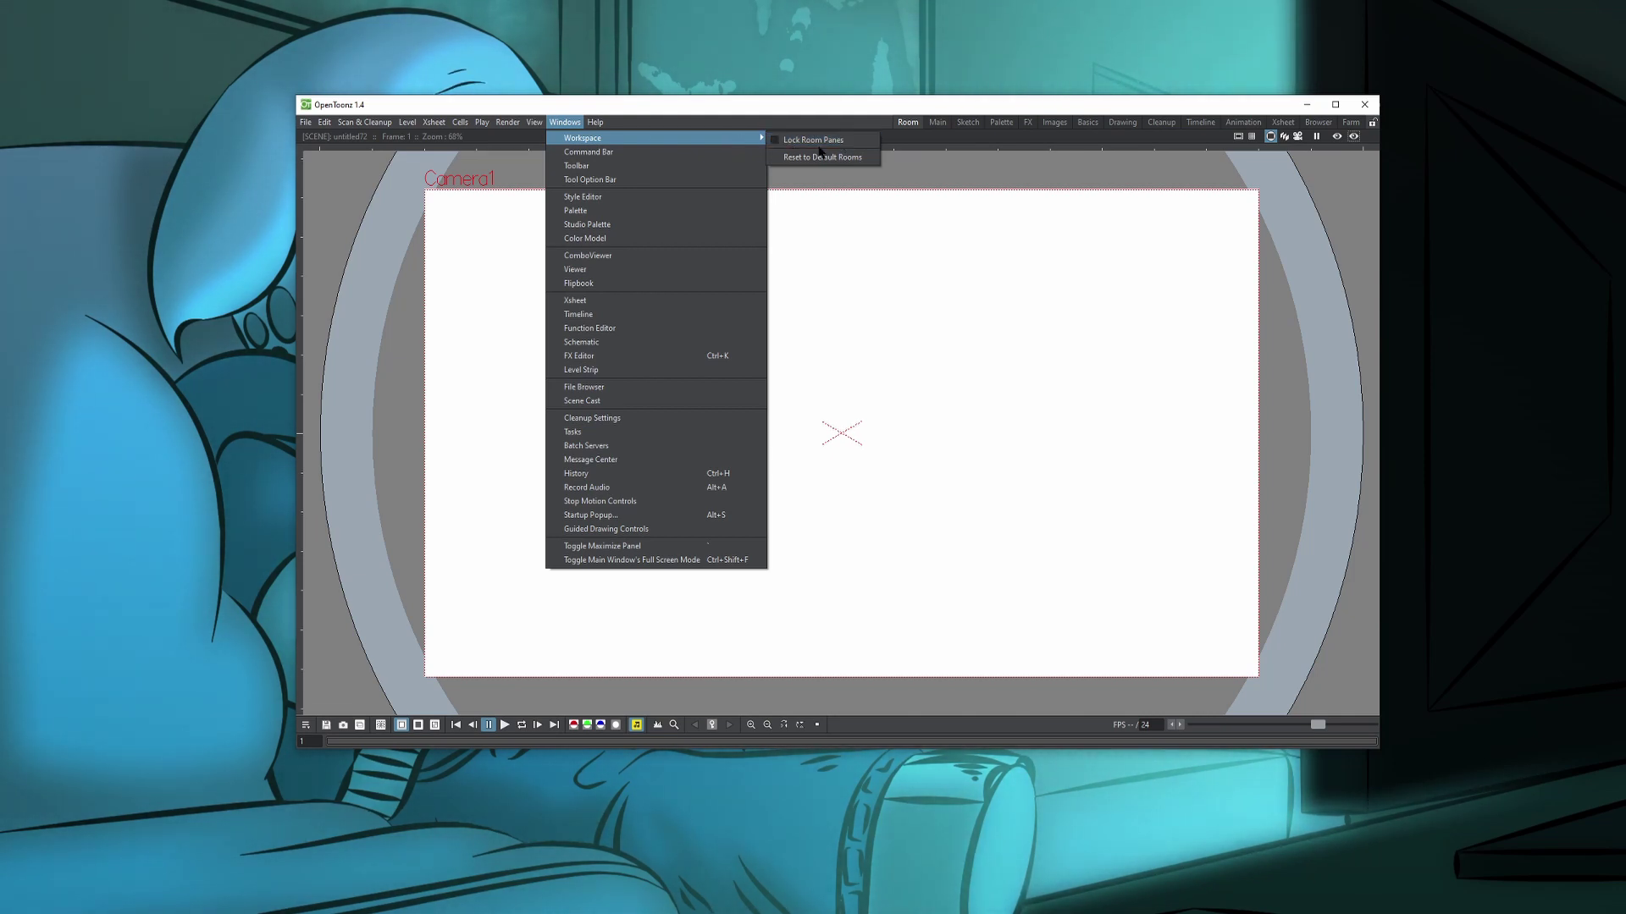
pyautogui.click(821, 156)
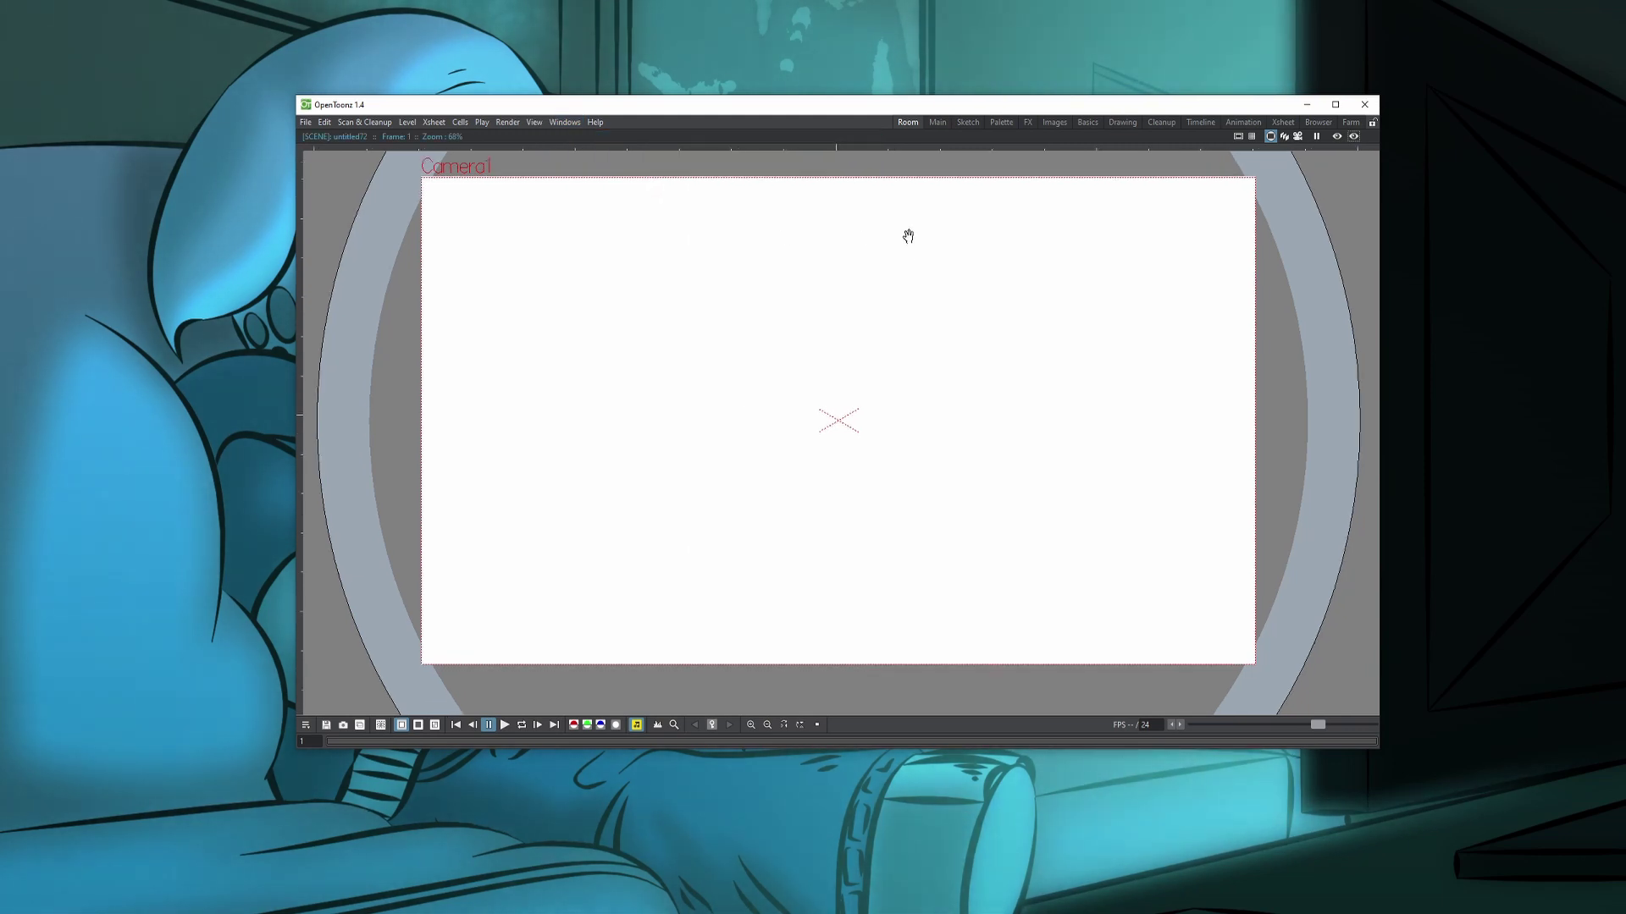
pyautogui.click(575, 124)
pyautogui.click(695, 320)
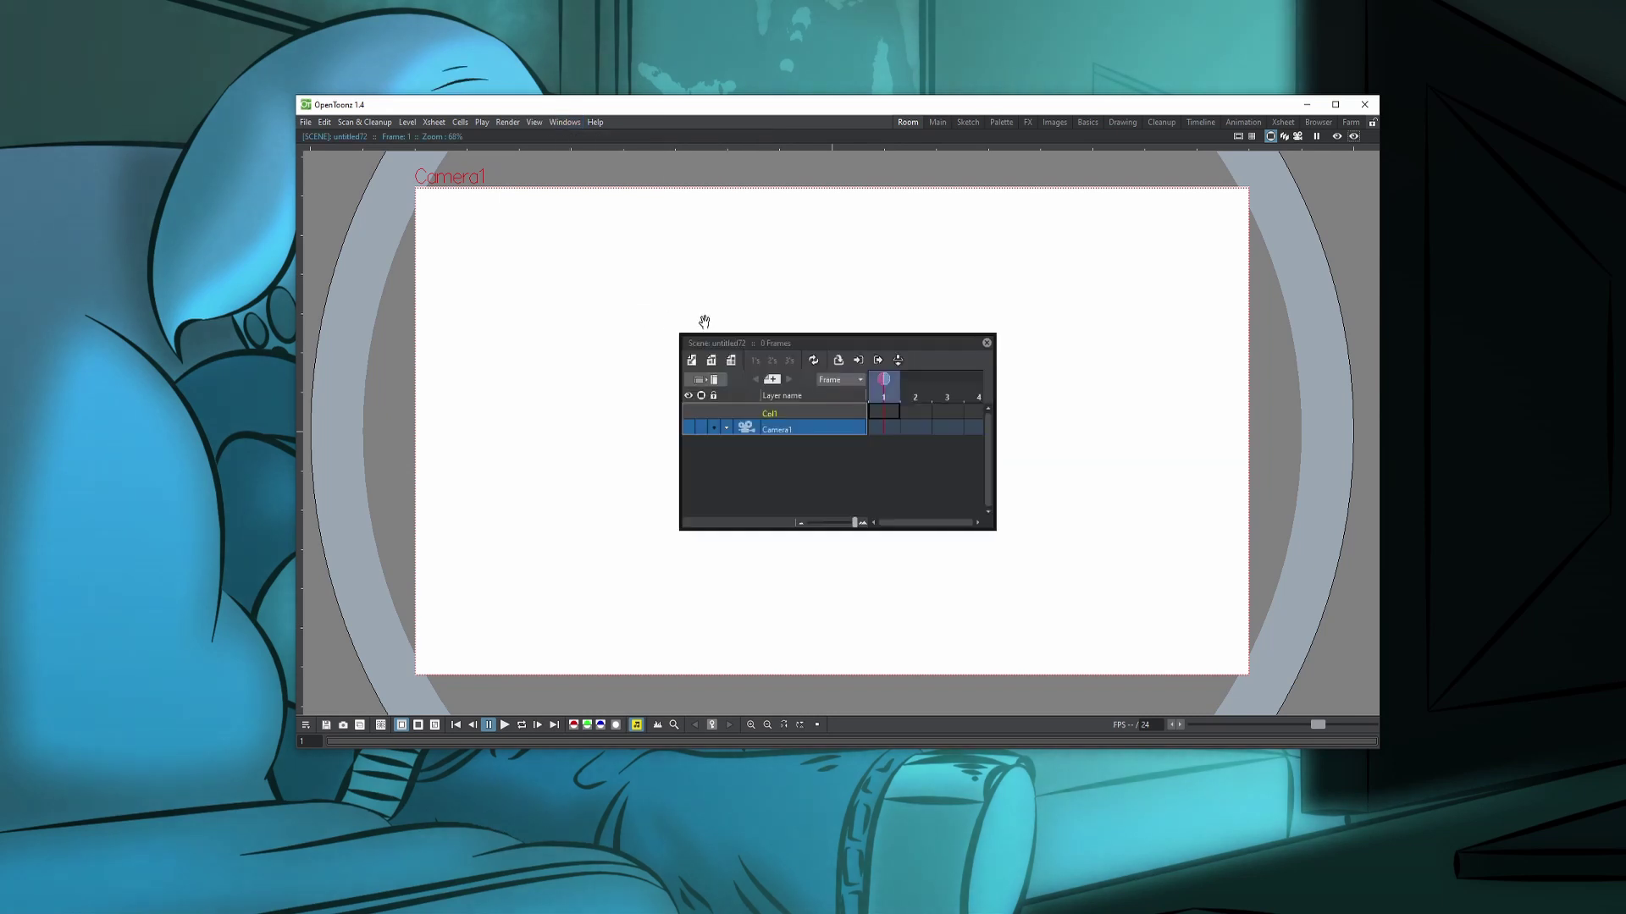
pyautogui.moveTo(743, 346); pyautogui.dragTo(648, 580)
# - Narrow the timeline frame columns to show more frames and make the window taller
pyautogui.scroll(-2, 736, 356)
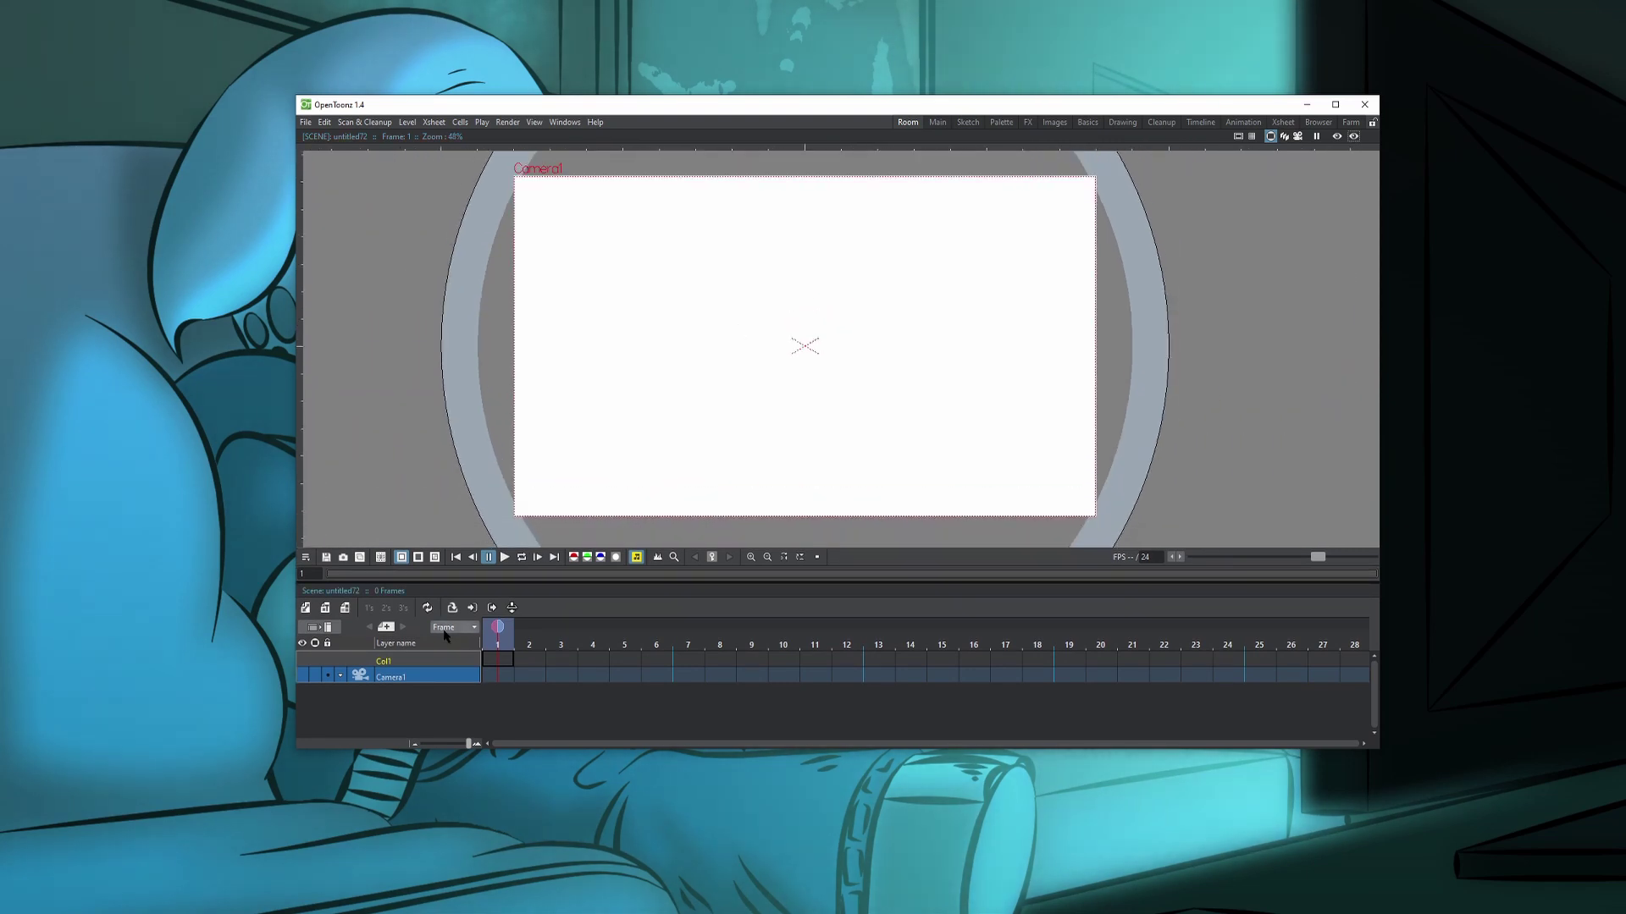
pyautogui.moveTo(468, 744); pyautogui.dragTo(421, 741)
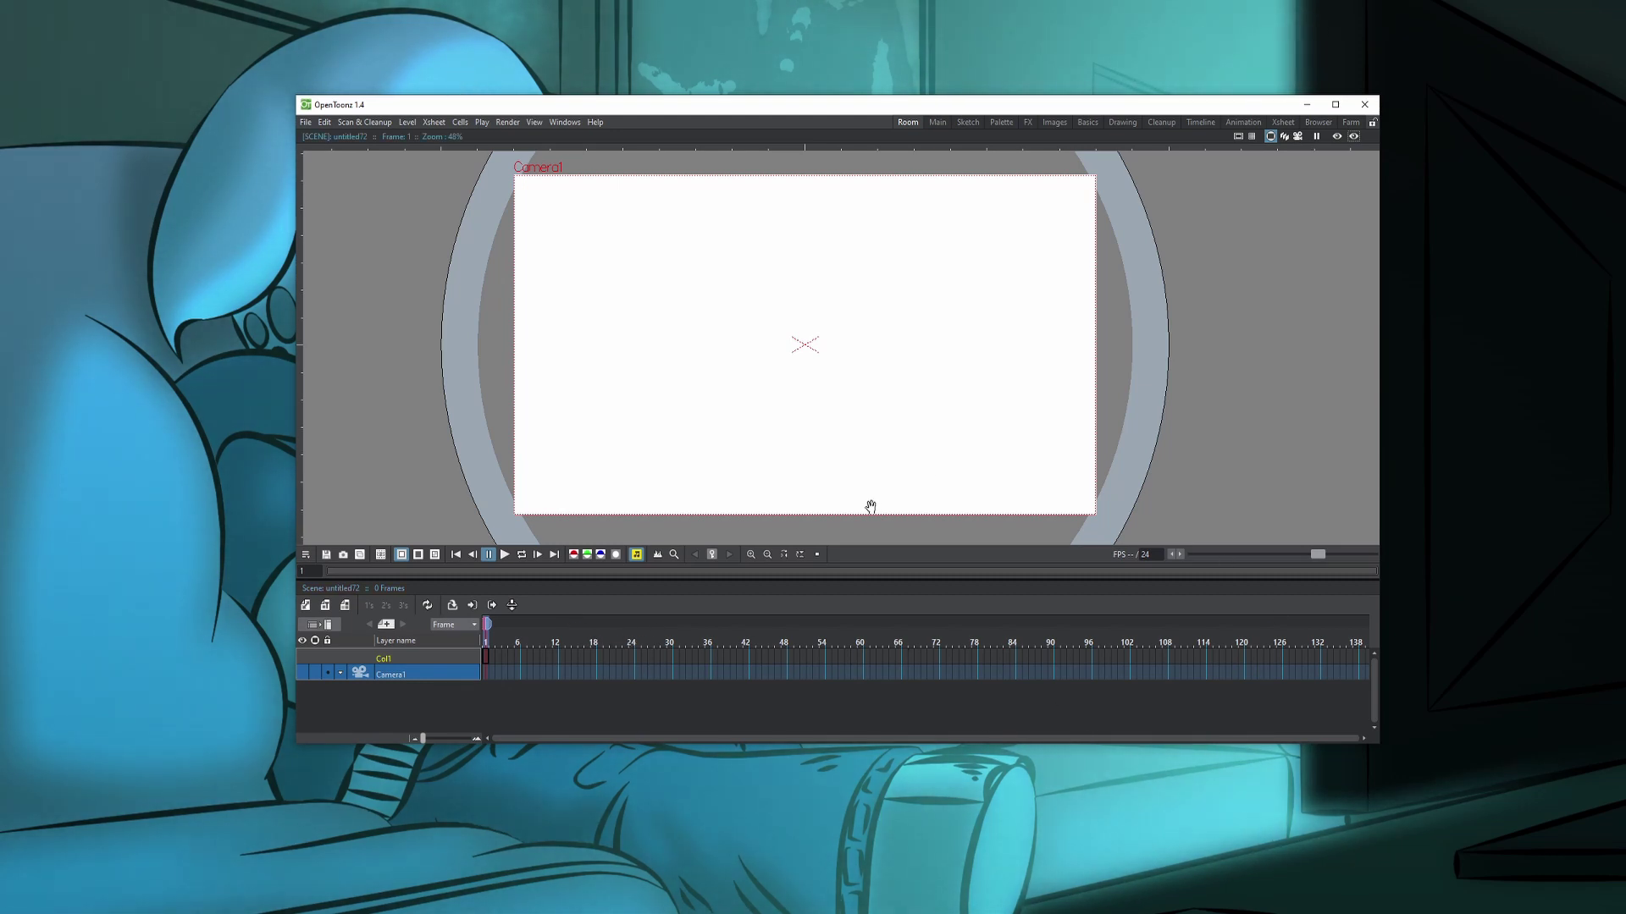
pyautogui.moveTo(872, 743); pyautogui.dragTo(873, 823)
pyautogui.click(572, 123)
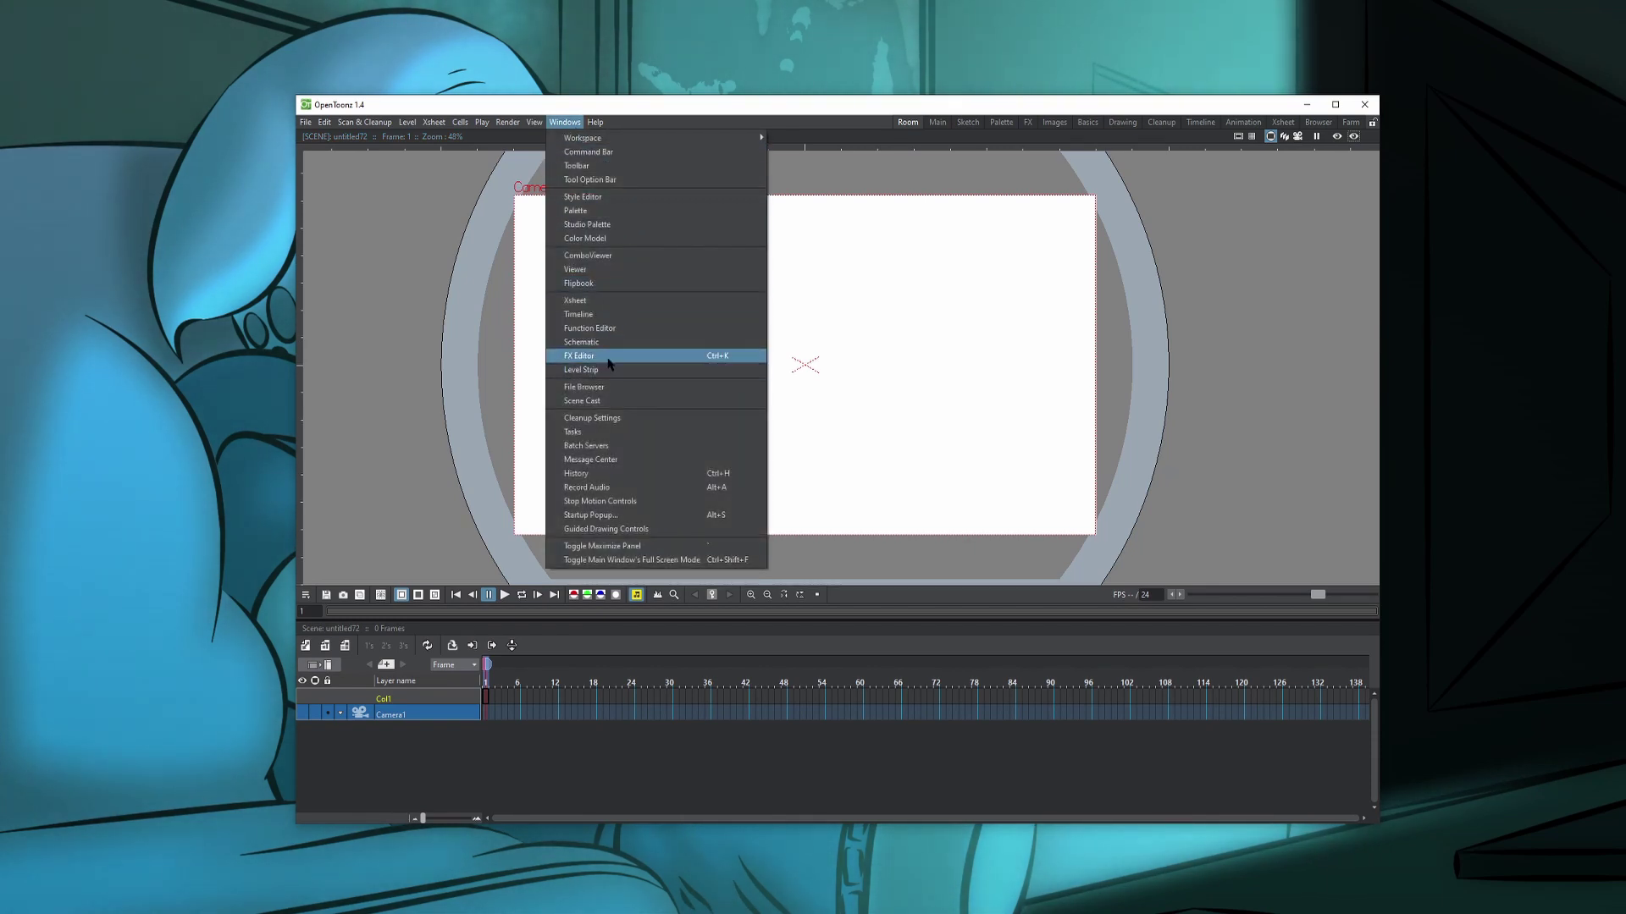
# - Dock a Style Editor left of the viewer and turn on its colour wheel
pyautogui.click(606, 199)
pyautogui.moveTo(588, 355); pyautogui.dragTo(298, 306)
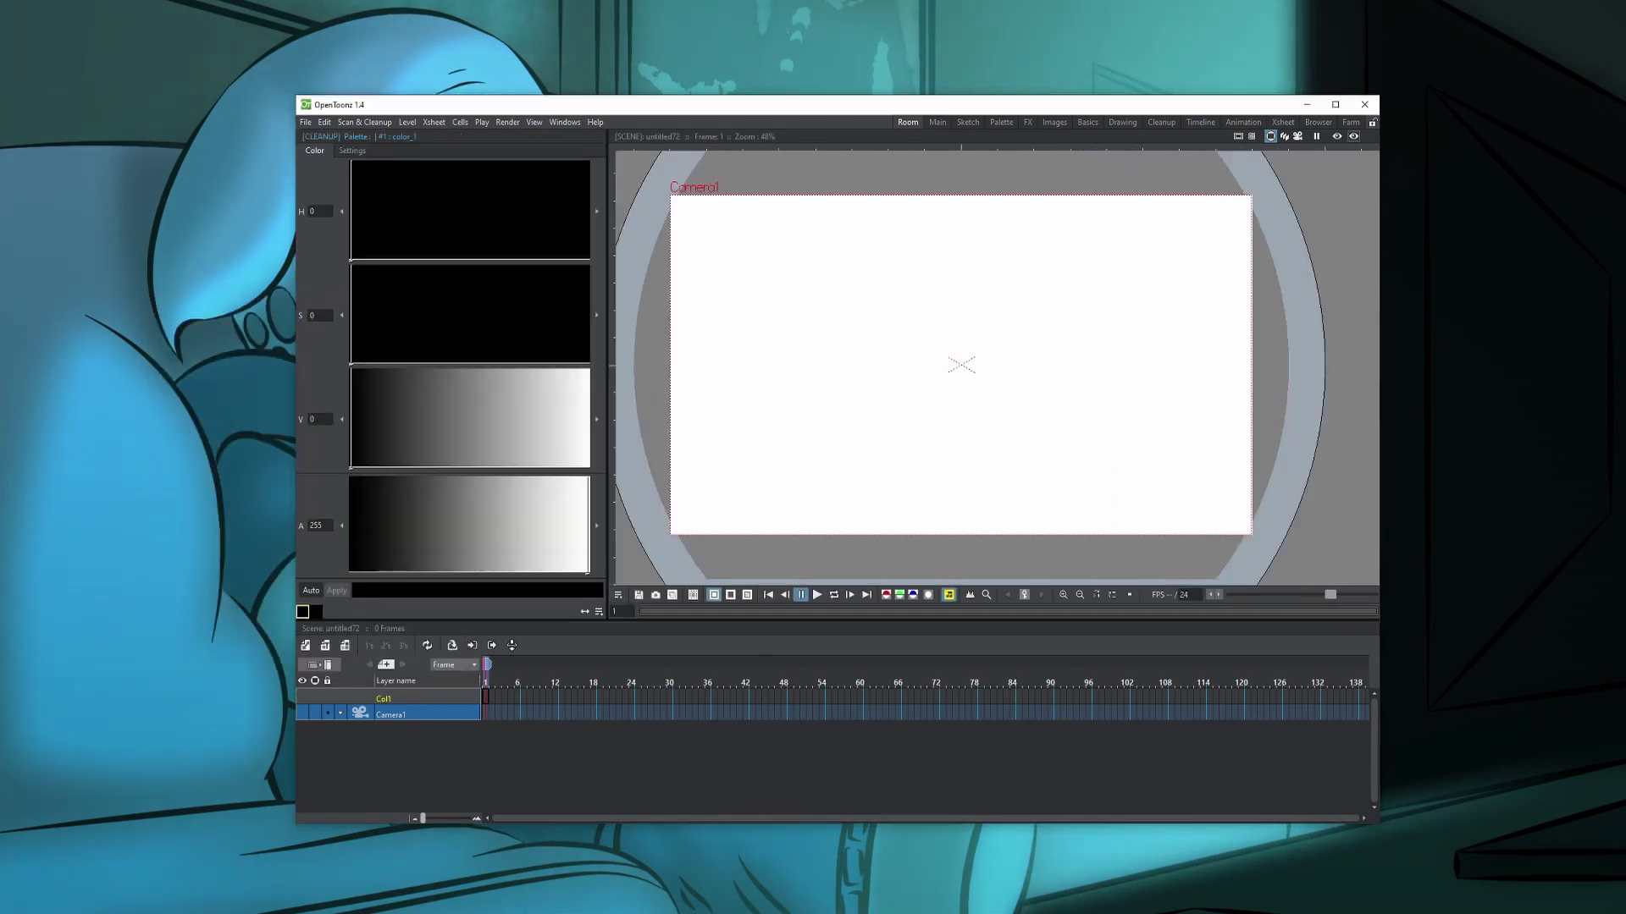
pyautogui.click(599, 611)
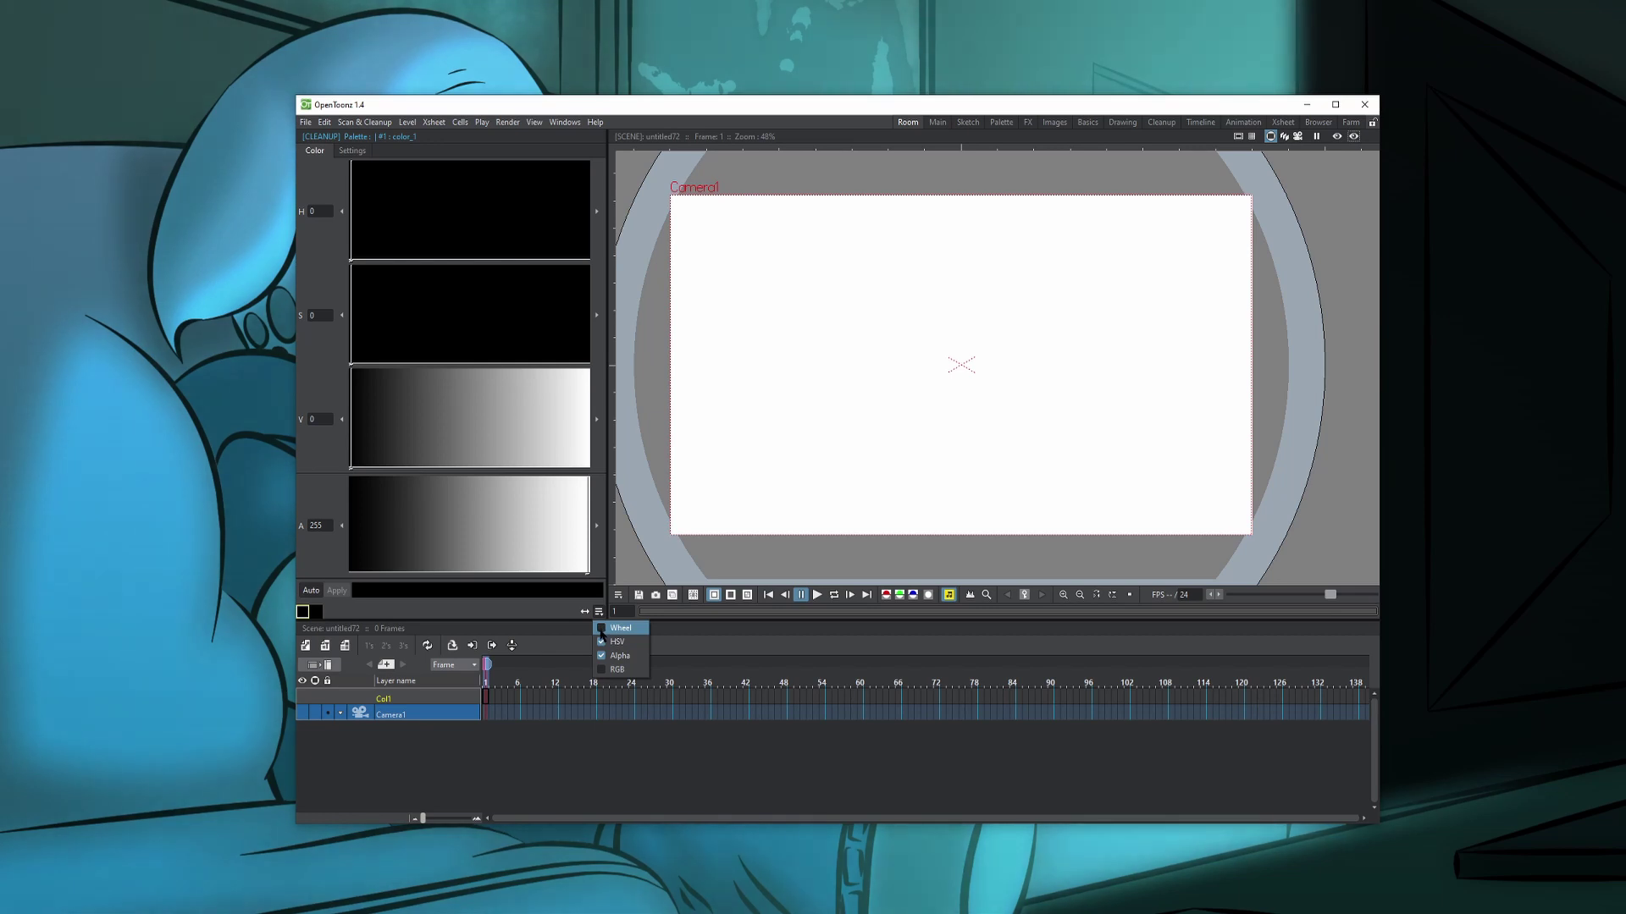
pyautogui.click(602, 630)
pyautogui.click(603, 629)
pyautogui.click(602, 629)
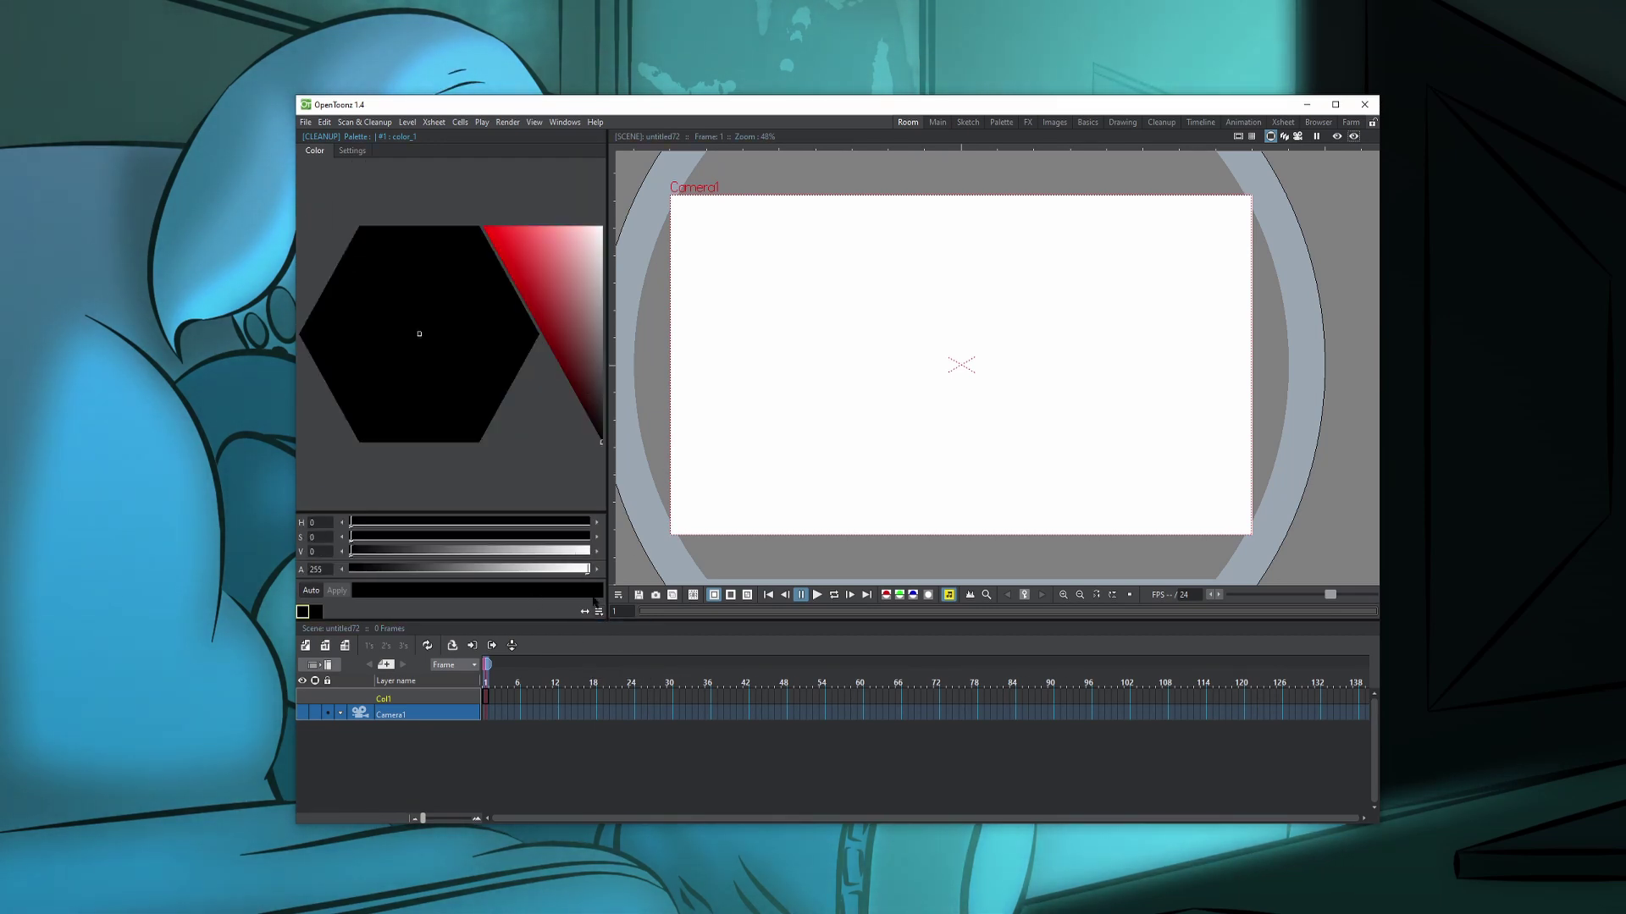
# - Toggle the Alpha and HSV sliders off and back on, leaving Wheel, HSV and Alpha shown
pyautogui.click(603, 656)
pyautogui.click(598, 612)
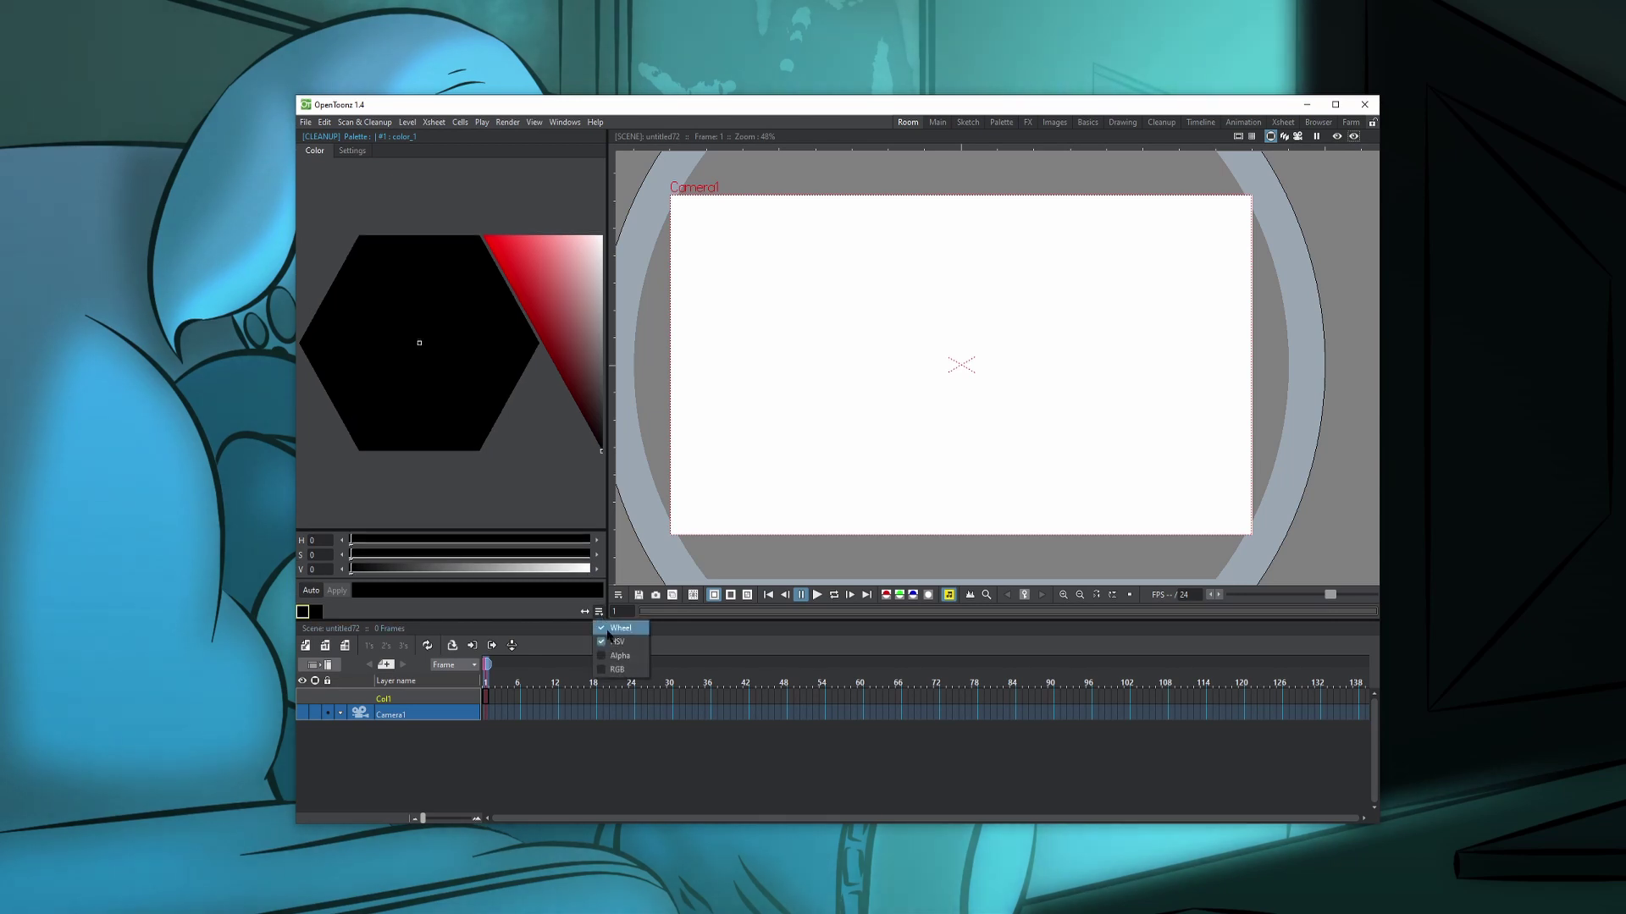
pyautogui.click(601, 657)
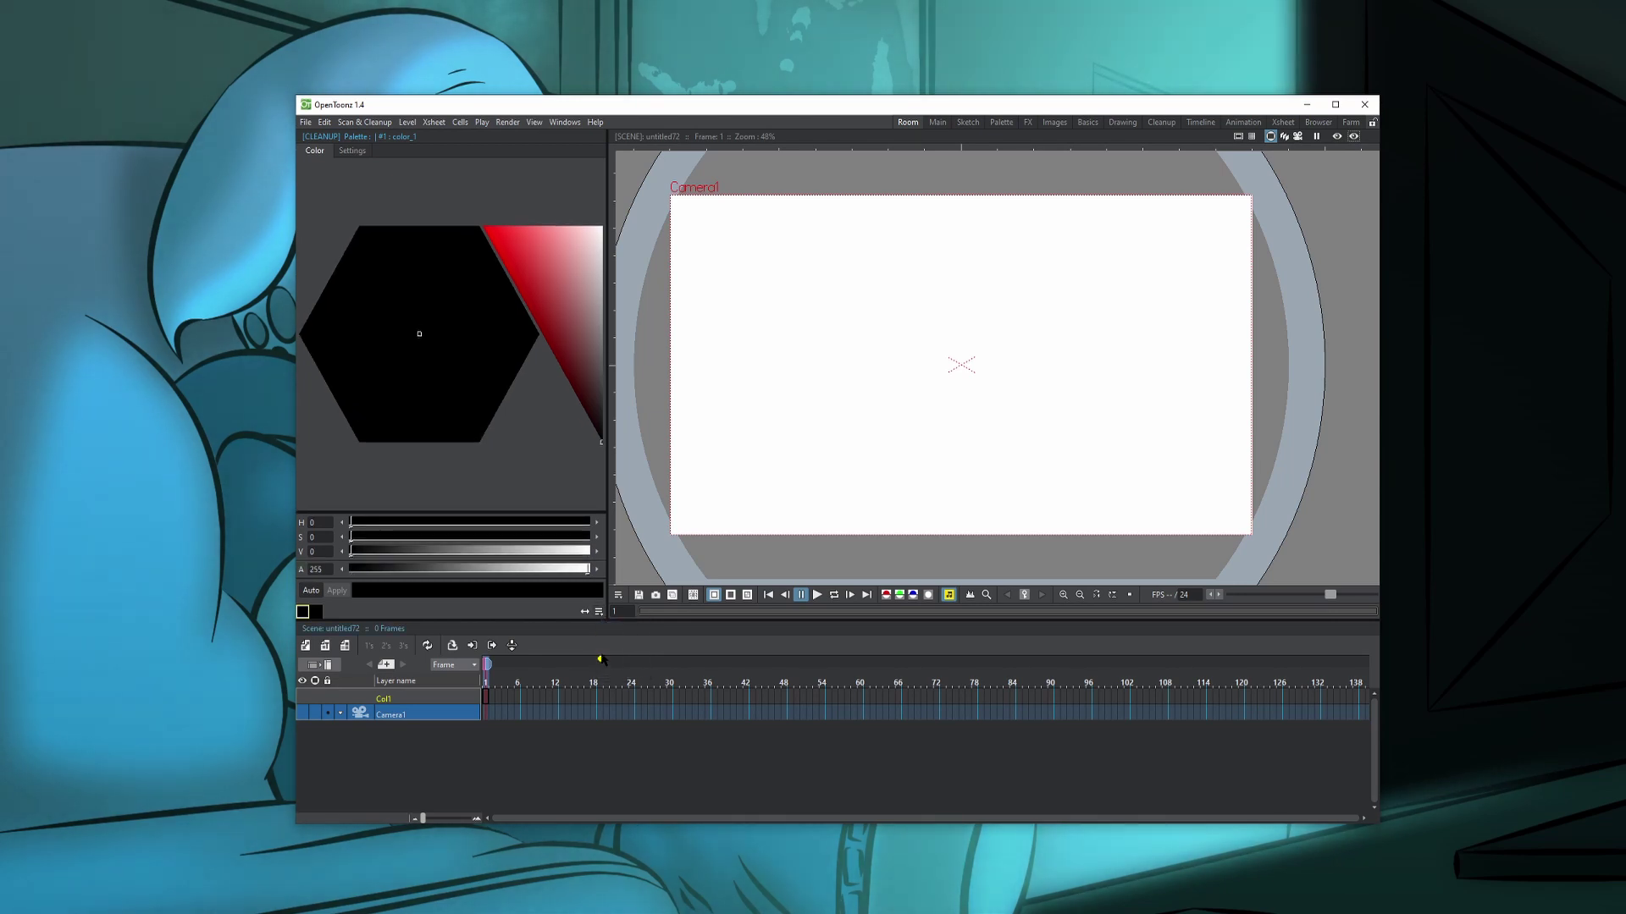
pyautogui.click(599, 611)
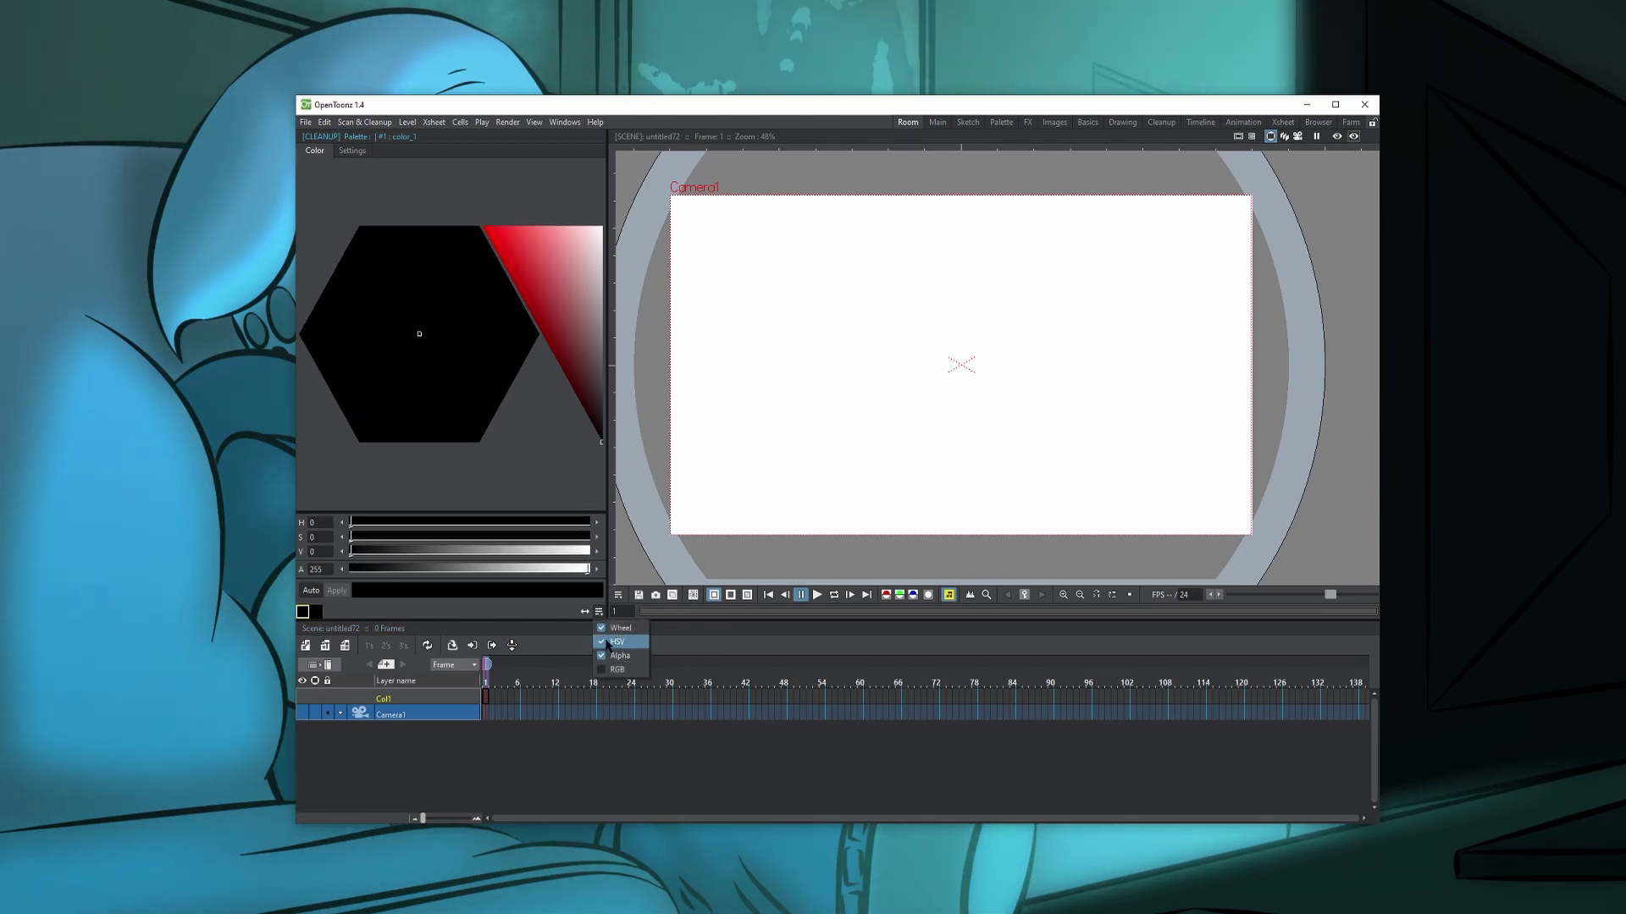
pyautogui.click(607, 639)
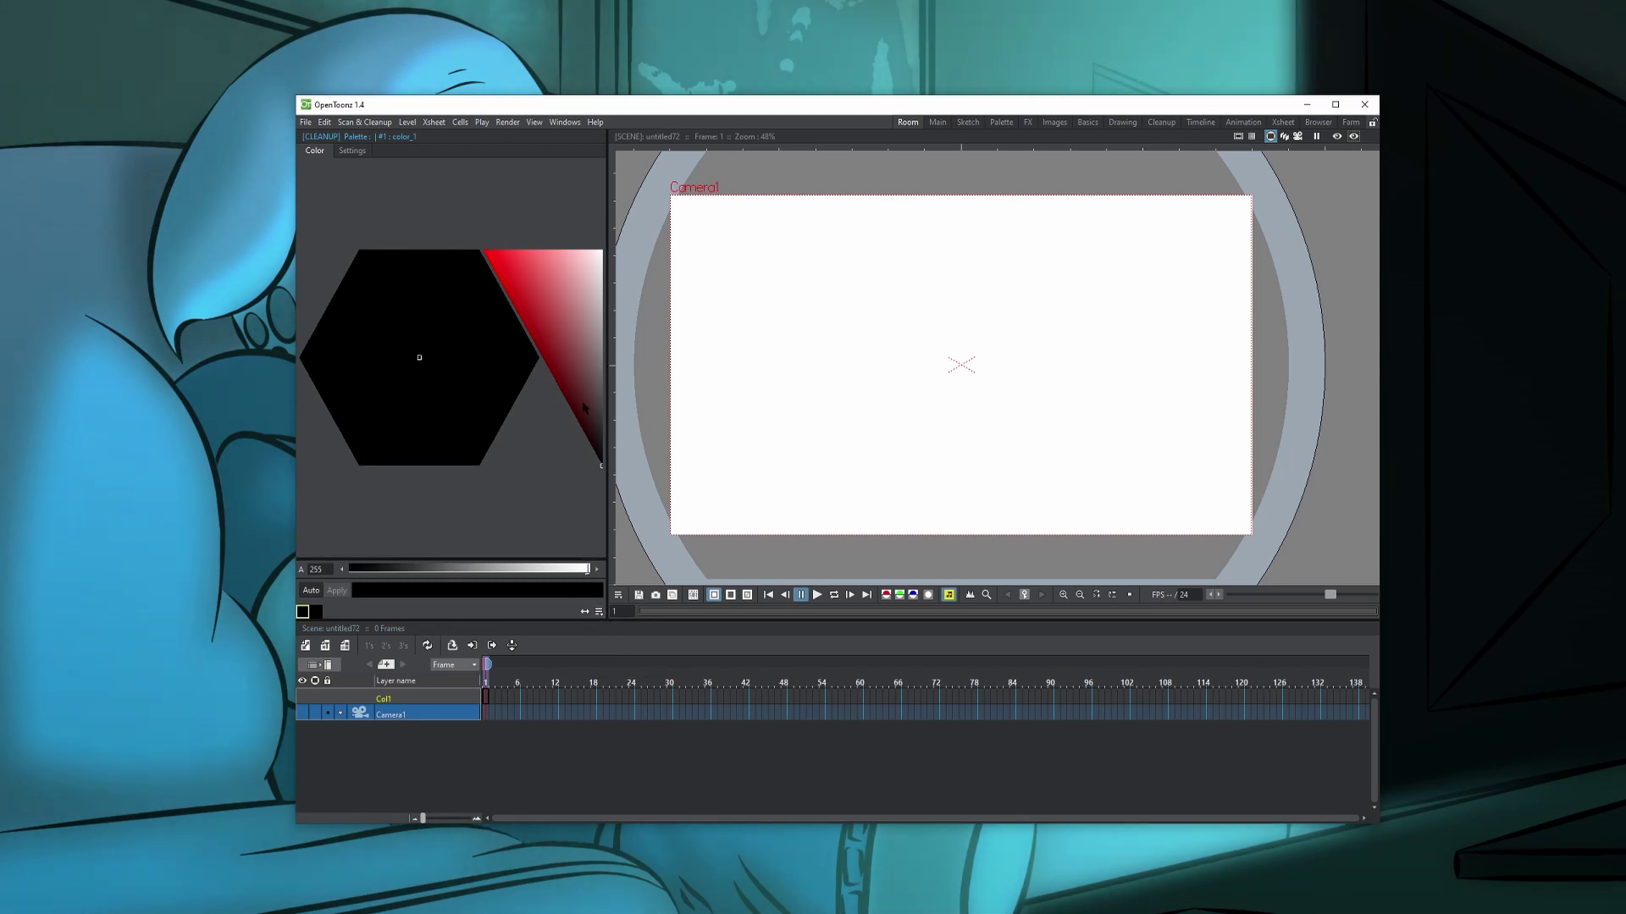
pyautogui.click(599, 612)
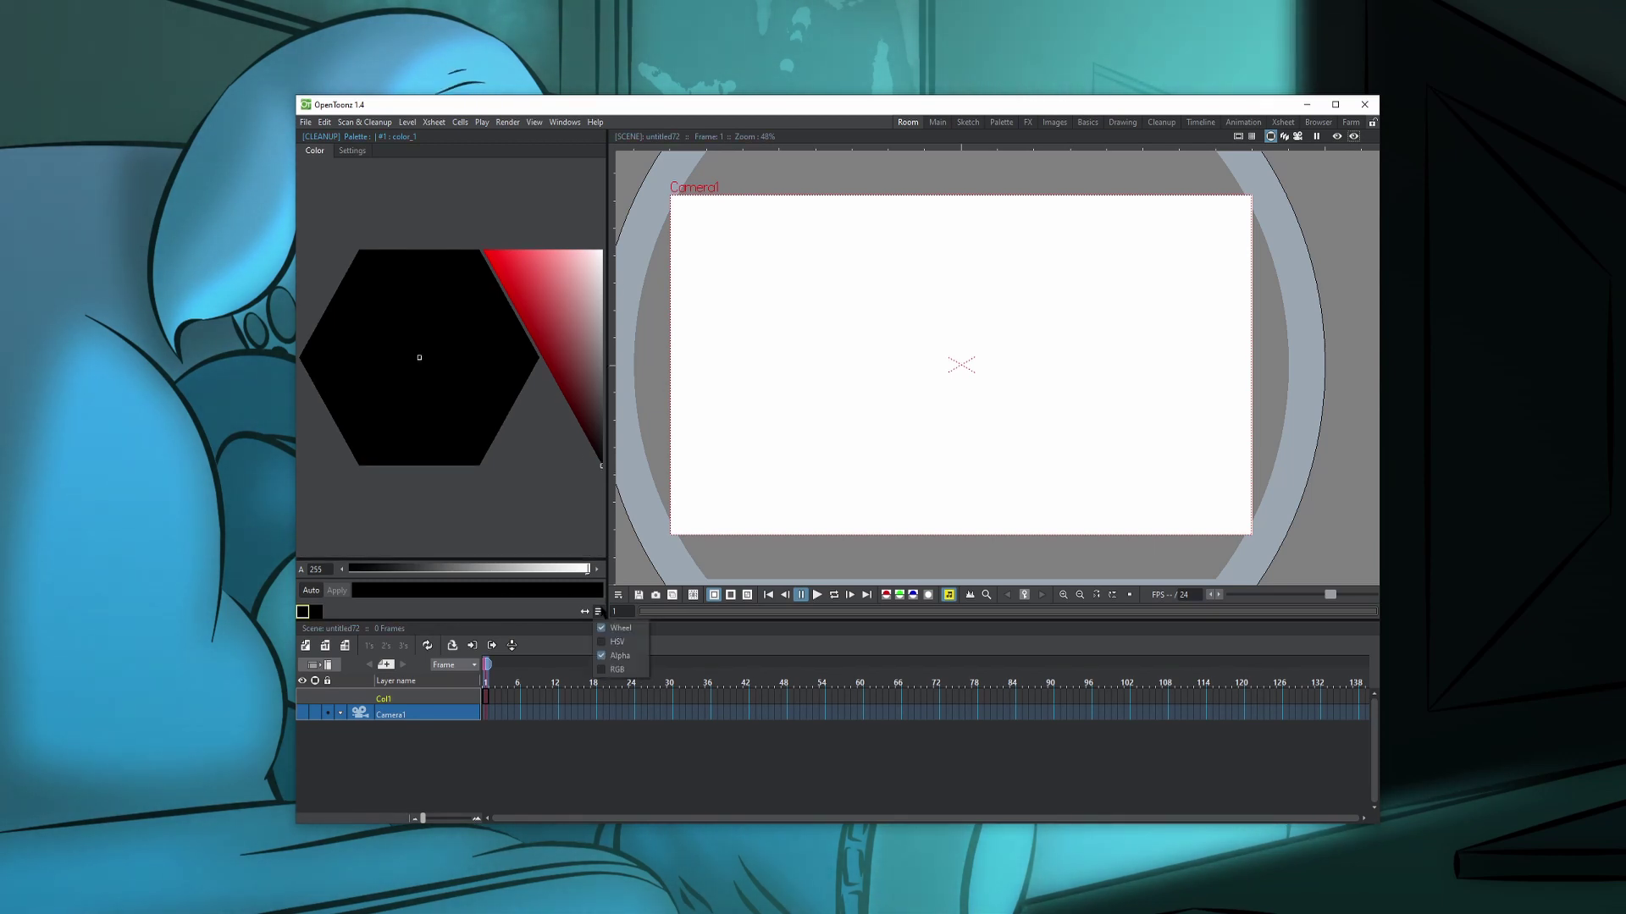
pyautogui.click(607, 638)
pyautogui.click(599, 611)
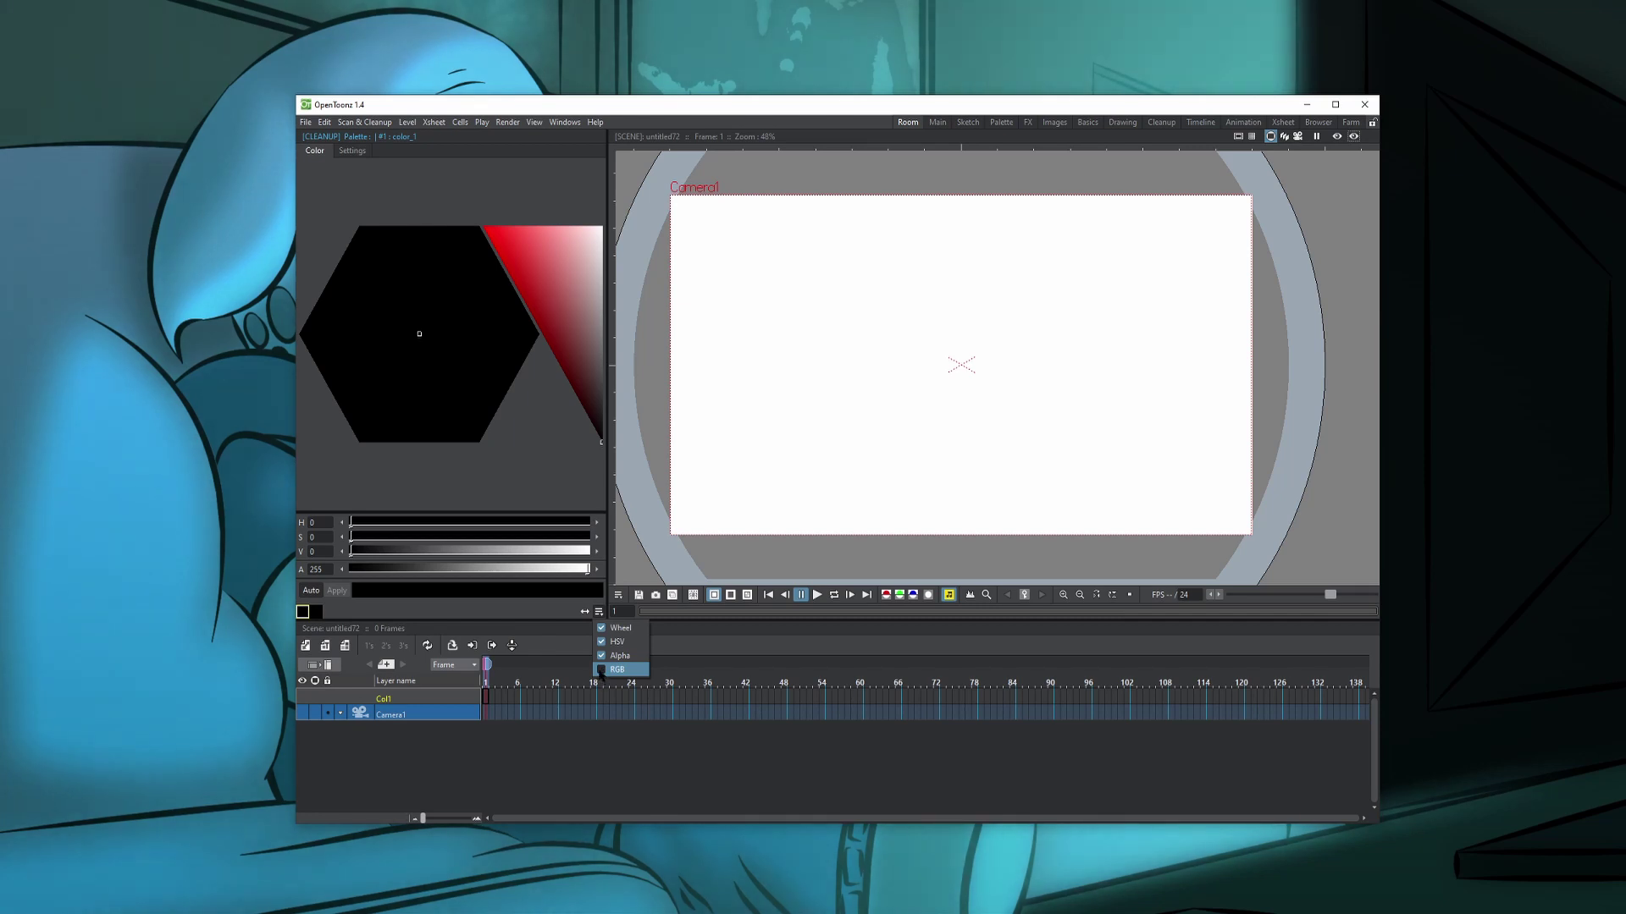
pyautogui.click(559, 610)
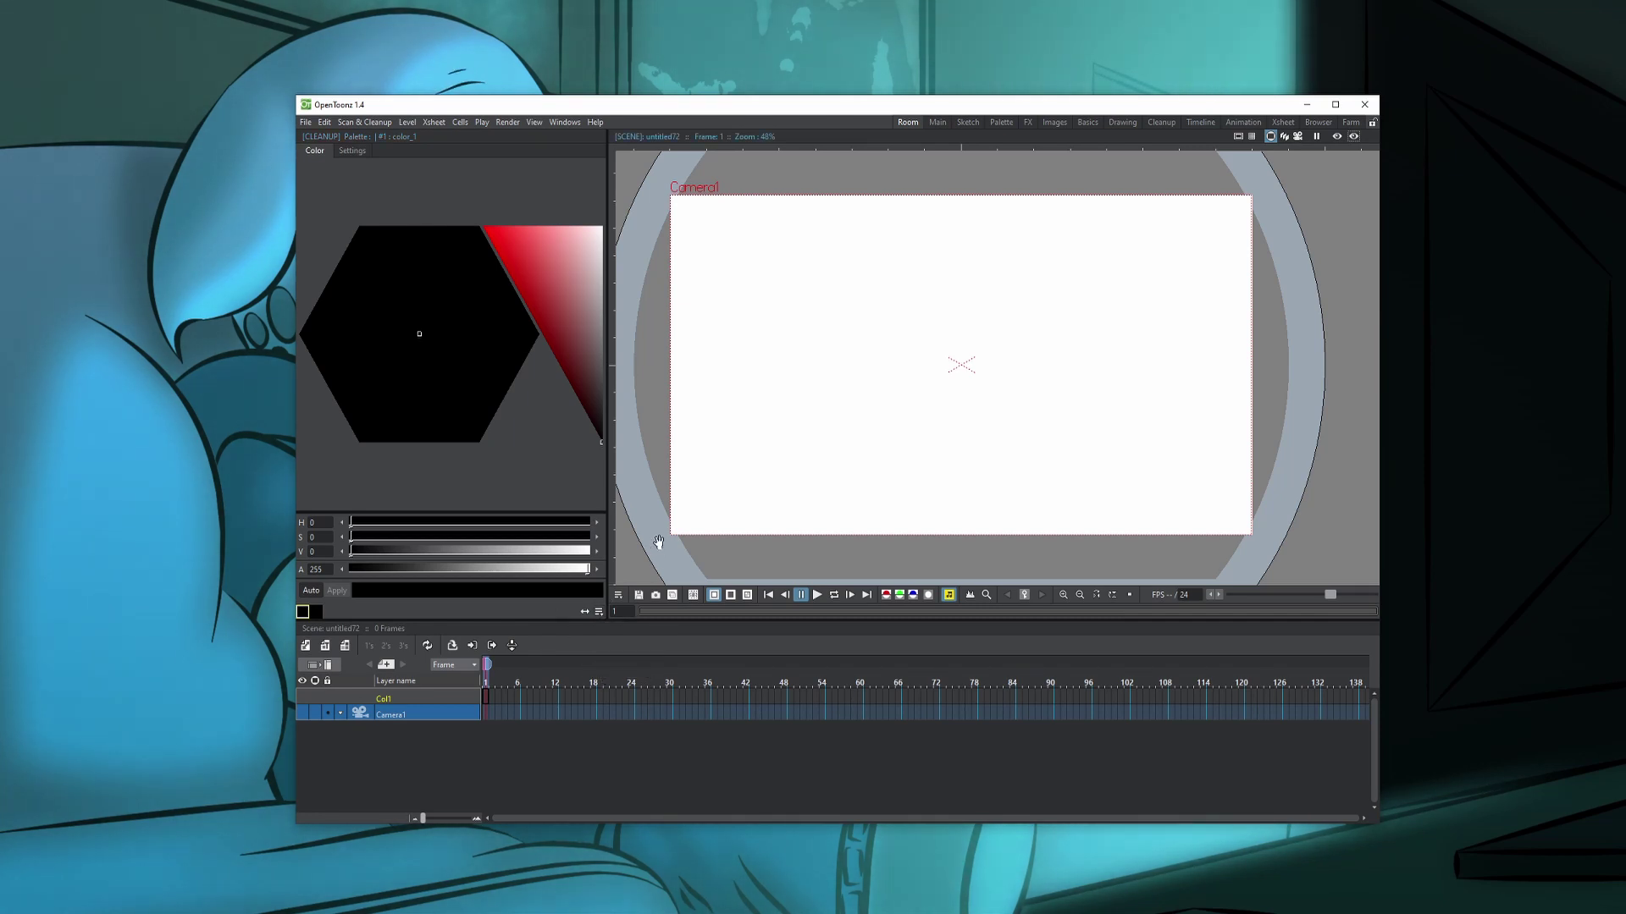
# - Dock a Level Palette under the Style Editor and adjust the splitters to fit it
pyautogui.moveTo(609, 542); pyautogui.dragTo(551, 542)
pyautogui.click(565, 122)
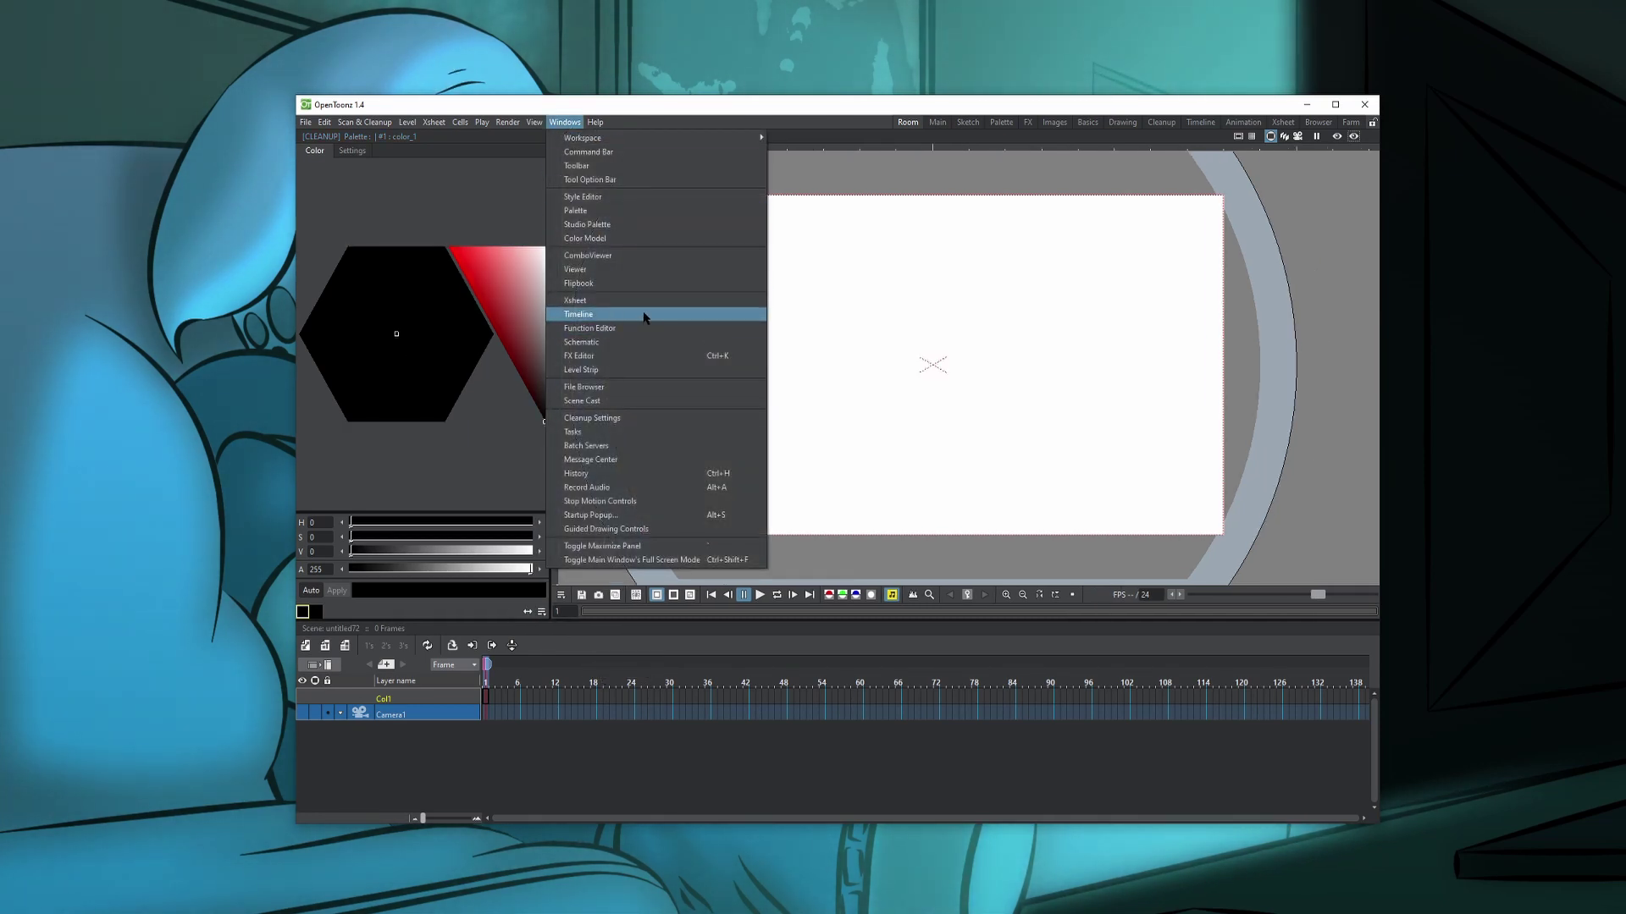
pyautogui.click(615, 216)
pyautogui.moveTo(851, 465); pyautogui.dragTo(455, 447)
pyautogui.moveTo(762, 282); pyautogui.dragTo(764, 297)
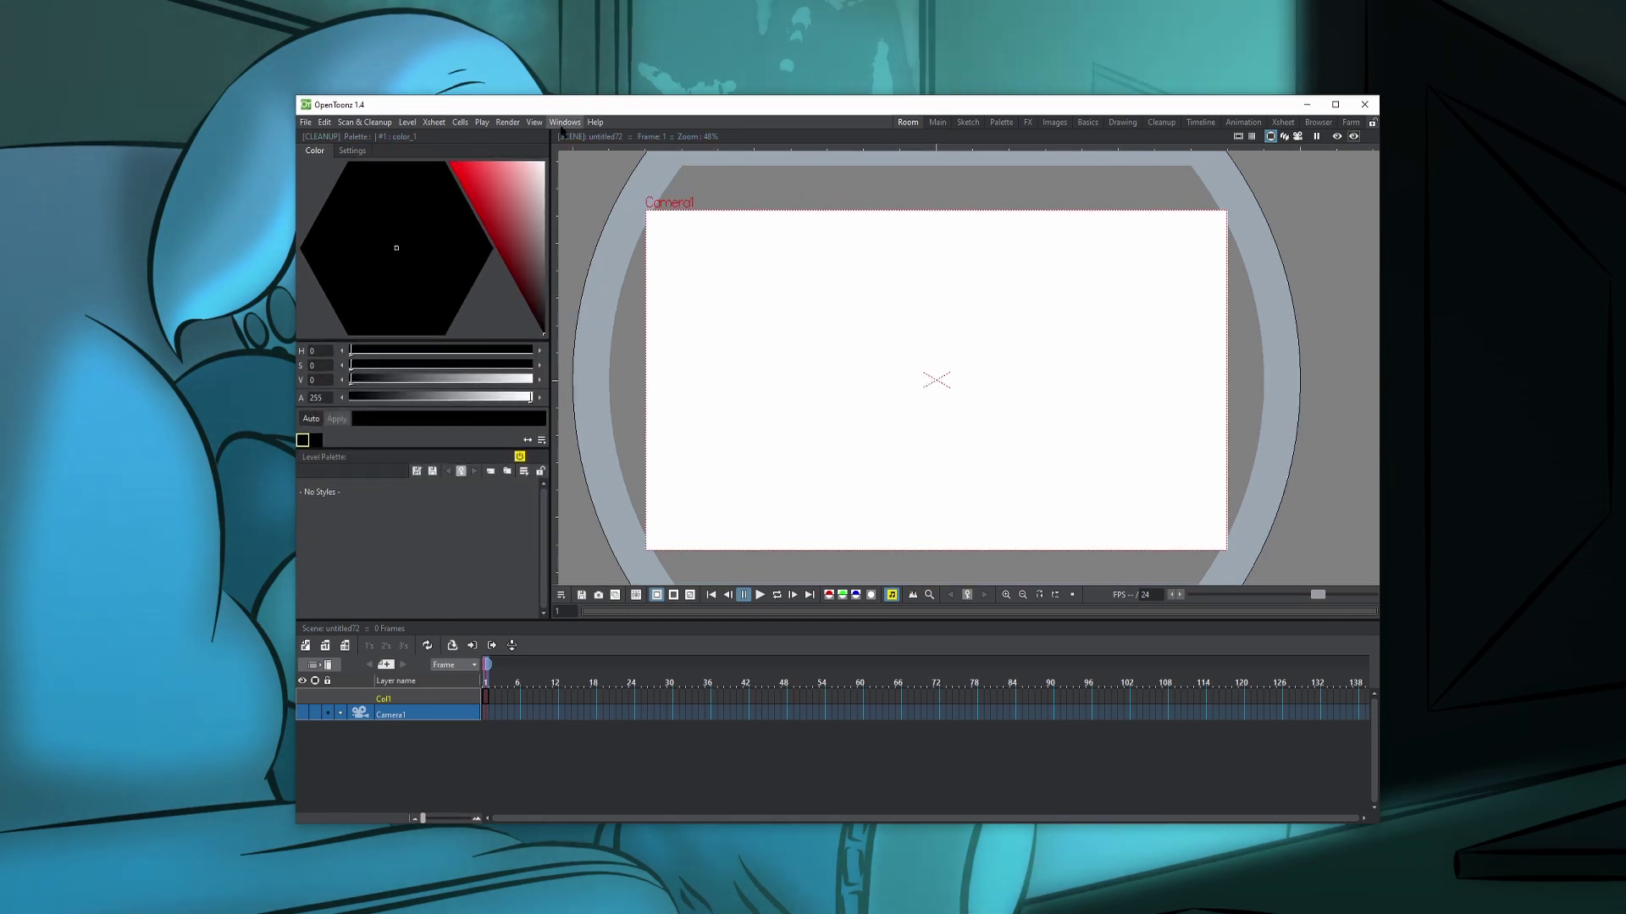
pyautogui.click(563, 123)
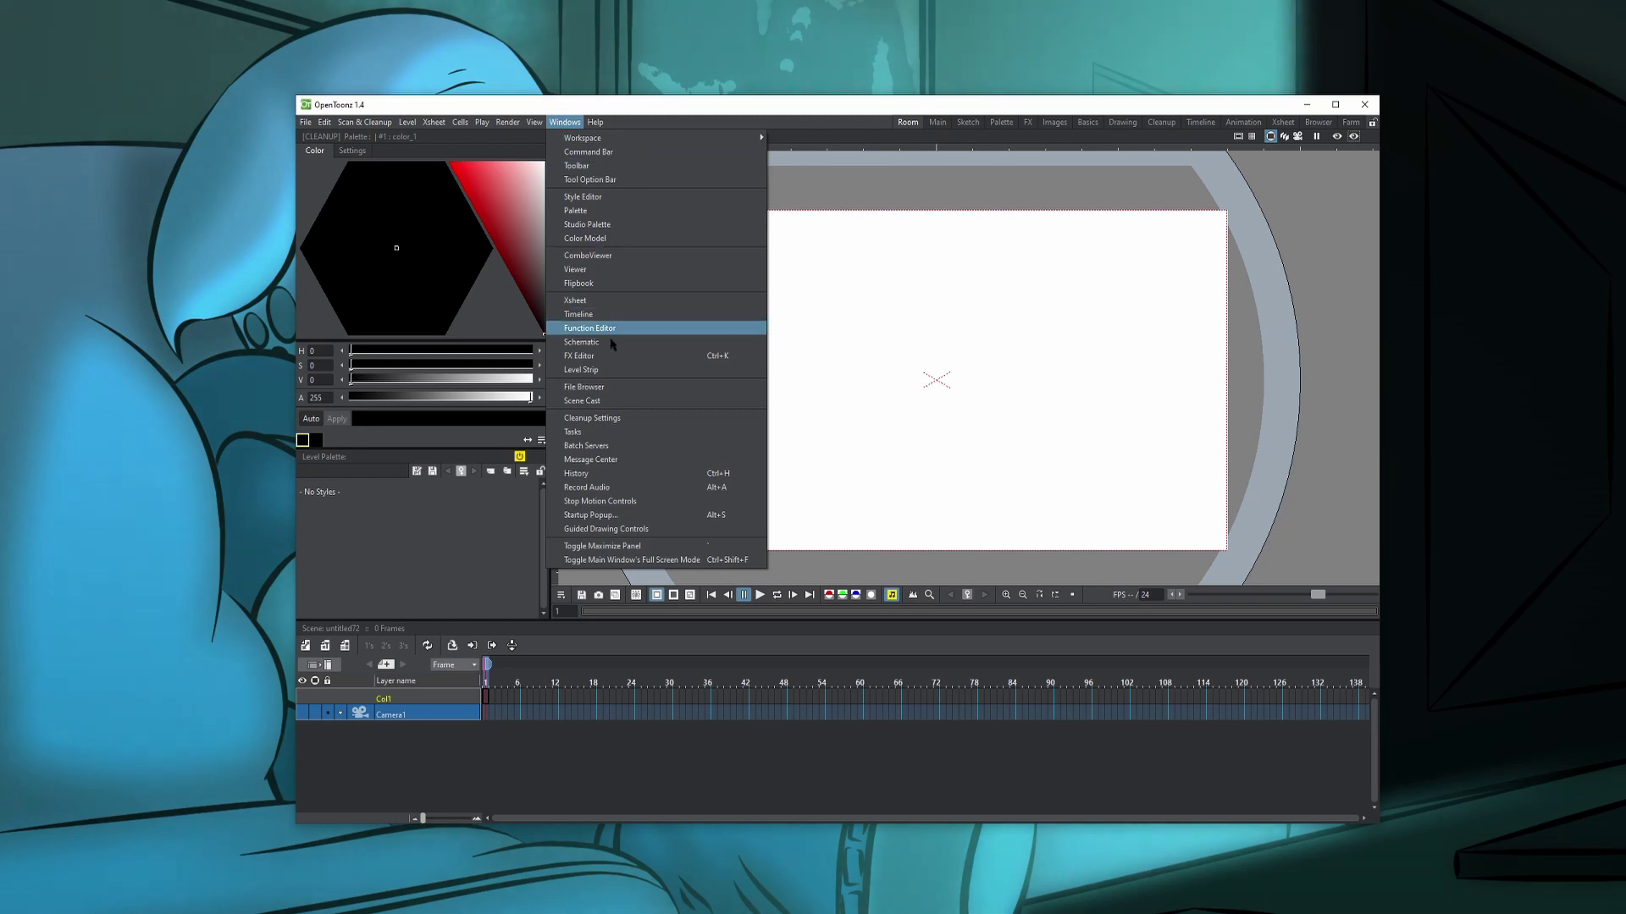
# - Add a Studio Palette panel, dock it beneath the Level Palette, and enlarge the Style Editor's colour wheel
pyautogui.click(602, 225)
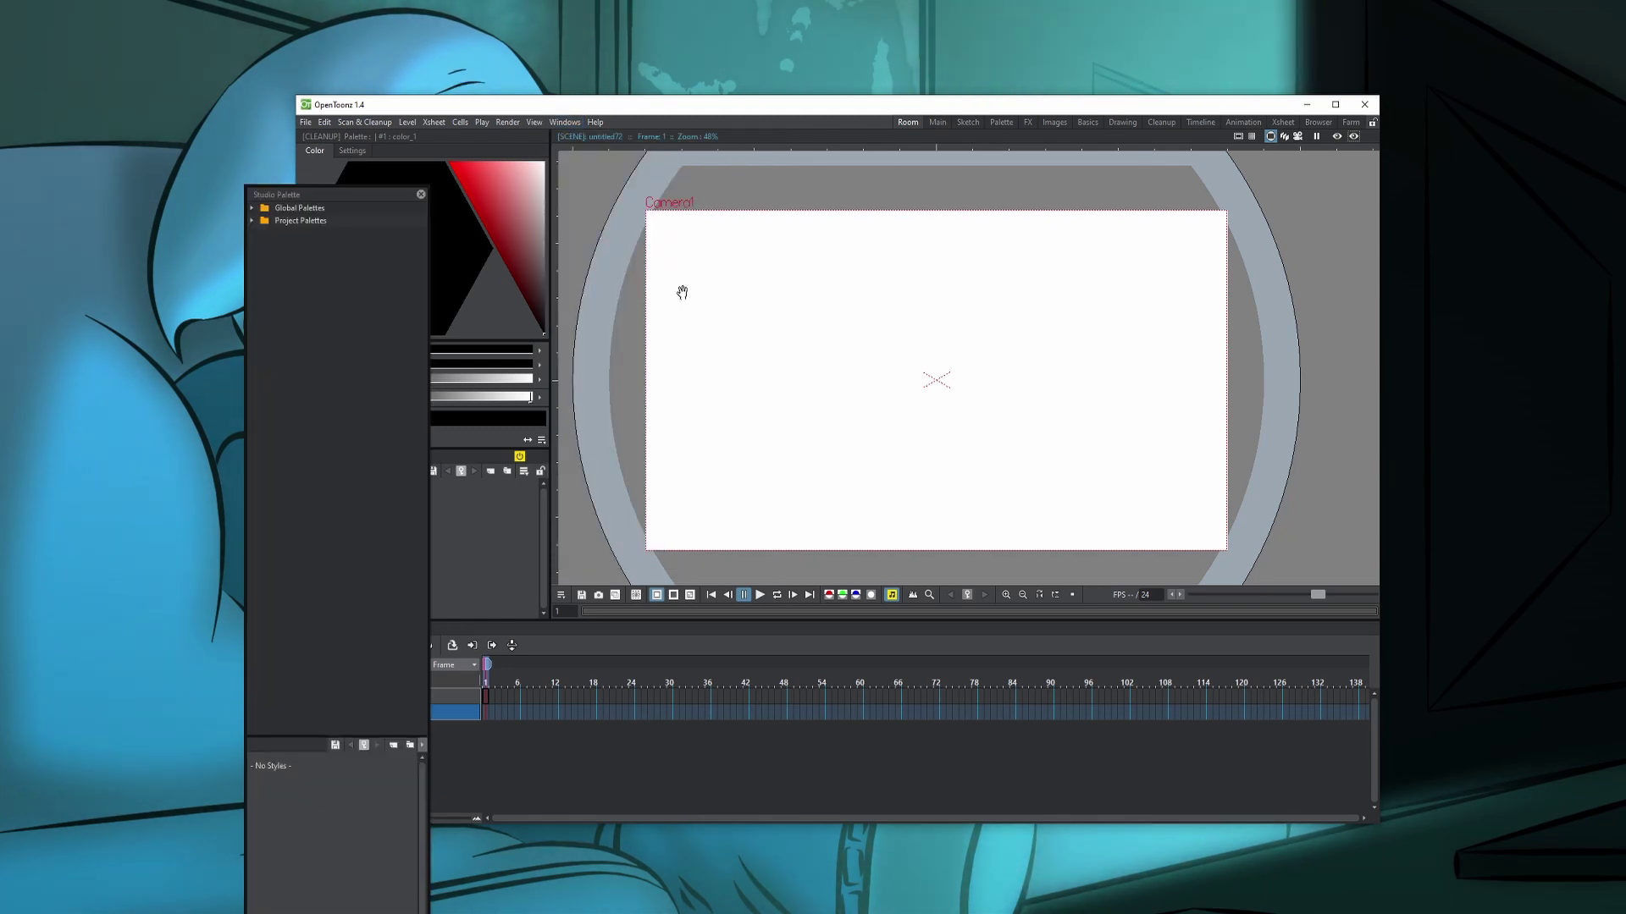
pyautogui.moveTo(339, 191); pyautogui.dragTo(440, 528)
pyautogui.moveTo(423, 163); pyautogui.dragTo(398, 354)
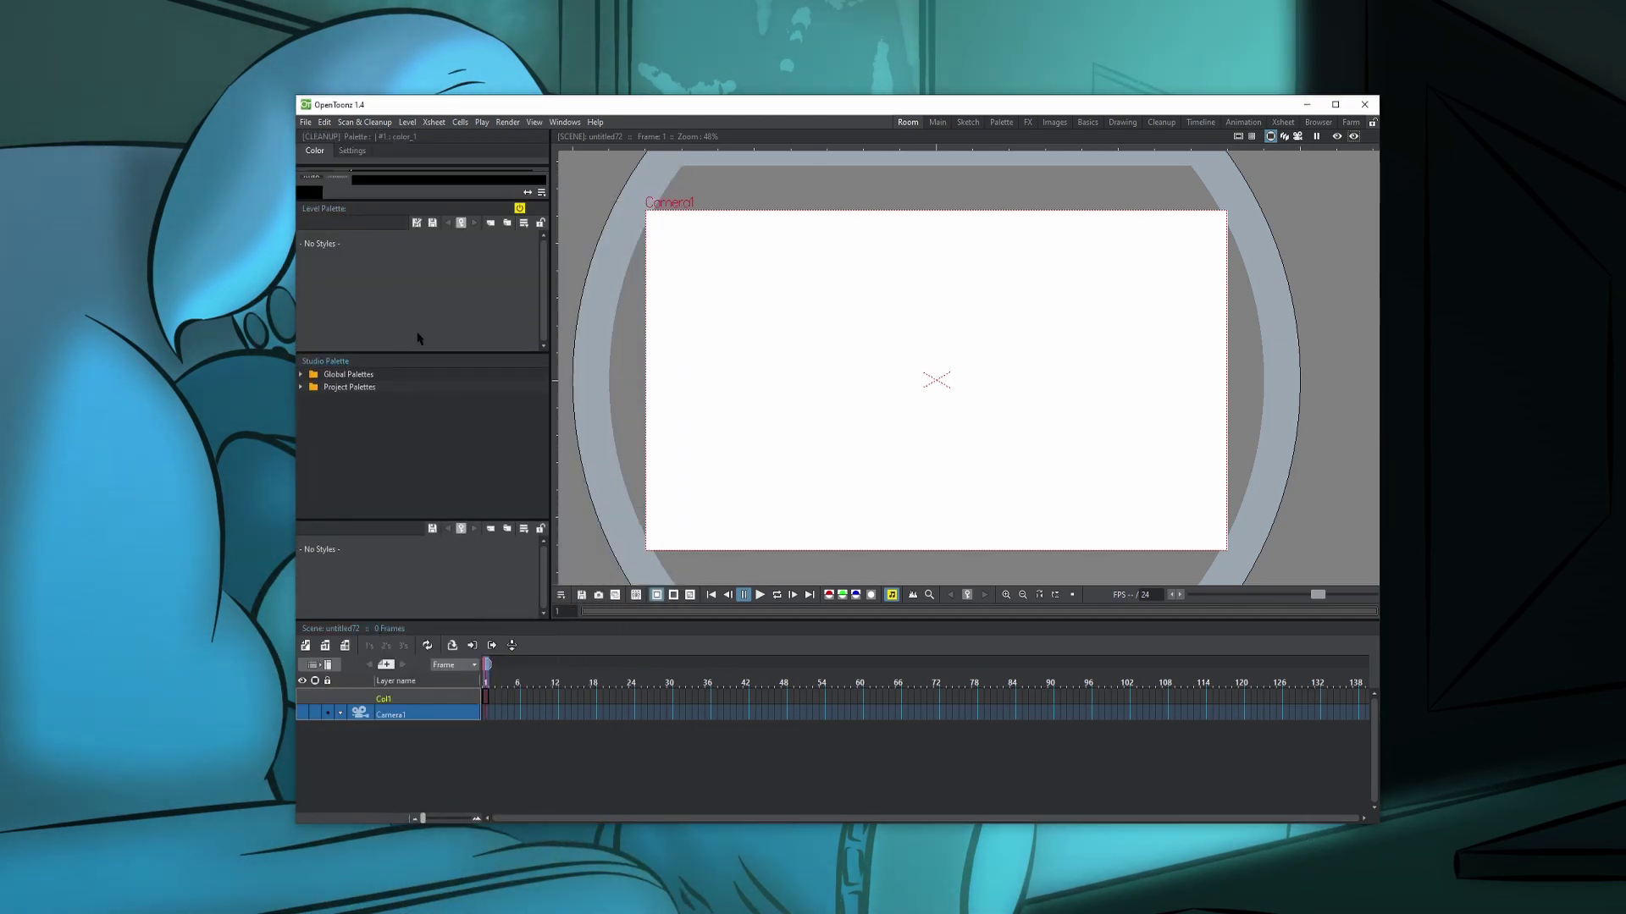
pyautogui.moveTo(382, 201); pyautogui.dragTo(385, 304)
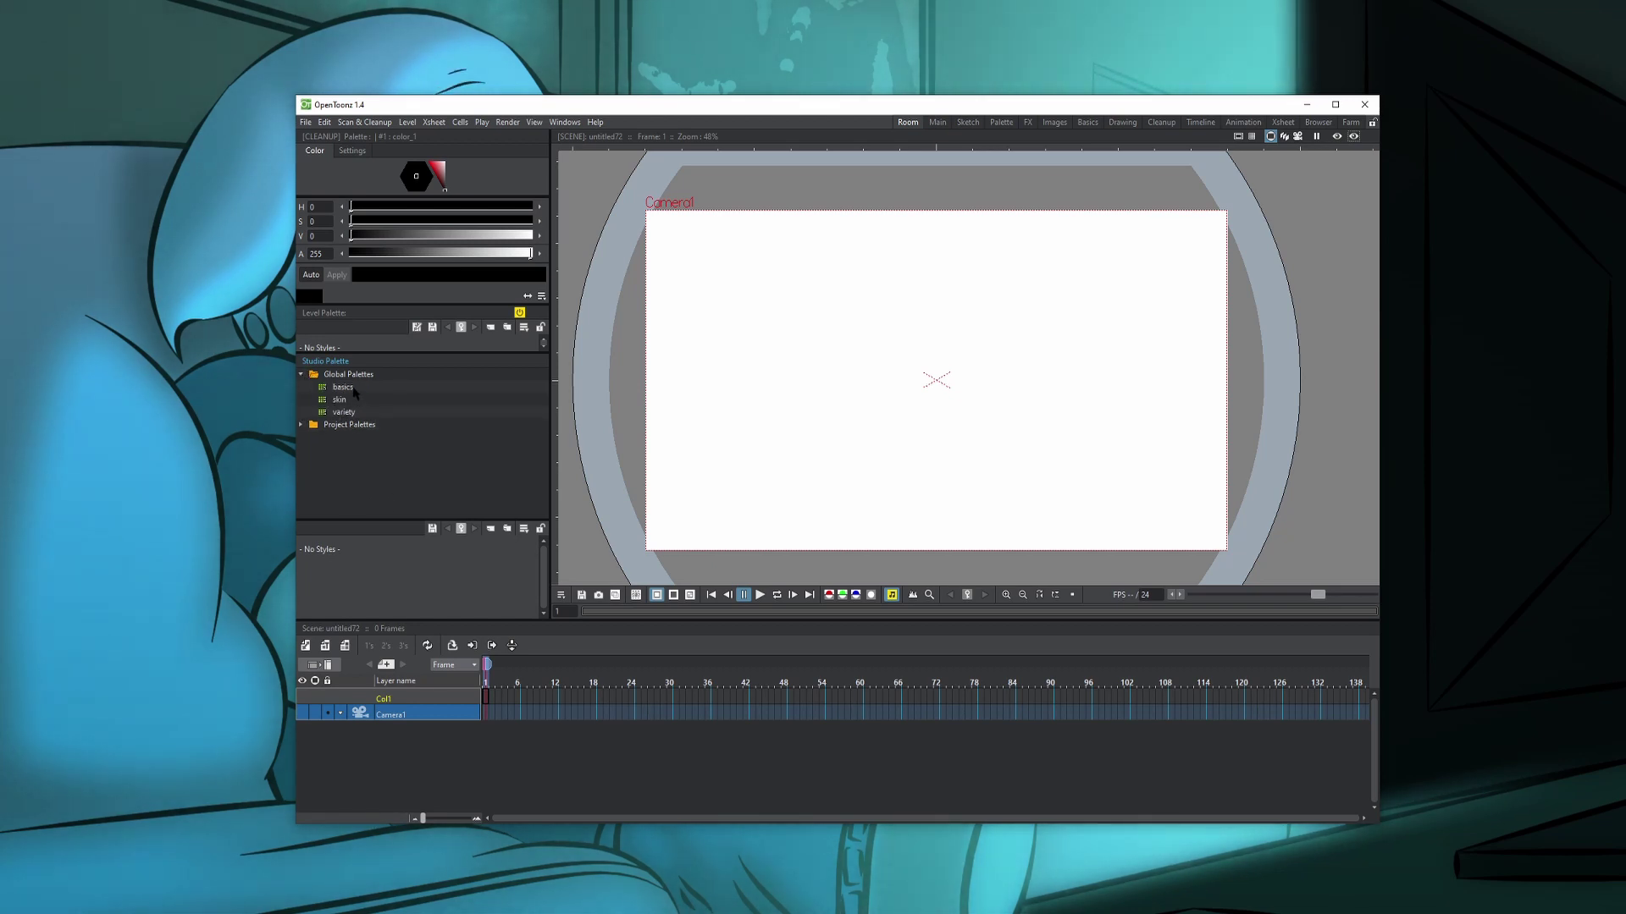
# - Preview the basics, skin and variety global palettes, then float the Studio Palette as its own window
pyautogui.click(342, 387)
pyautogui.click(340, 399)
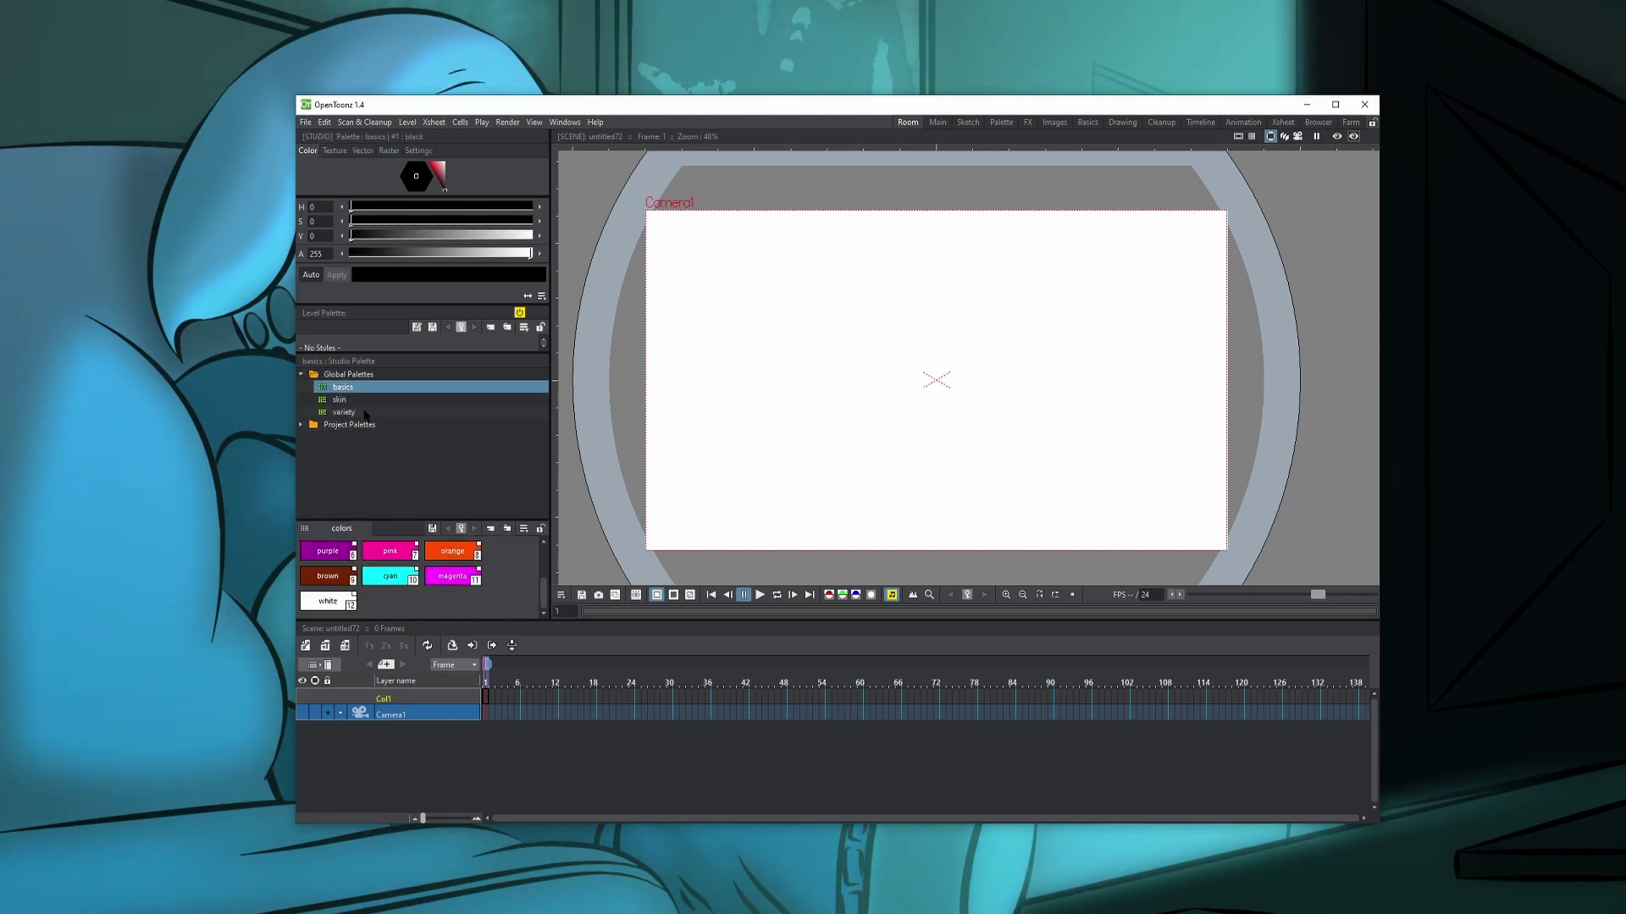
pyautogui.scroll(-4, 421, 583)
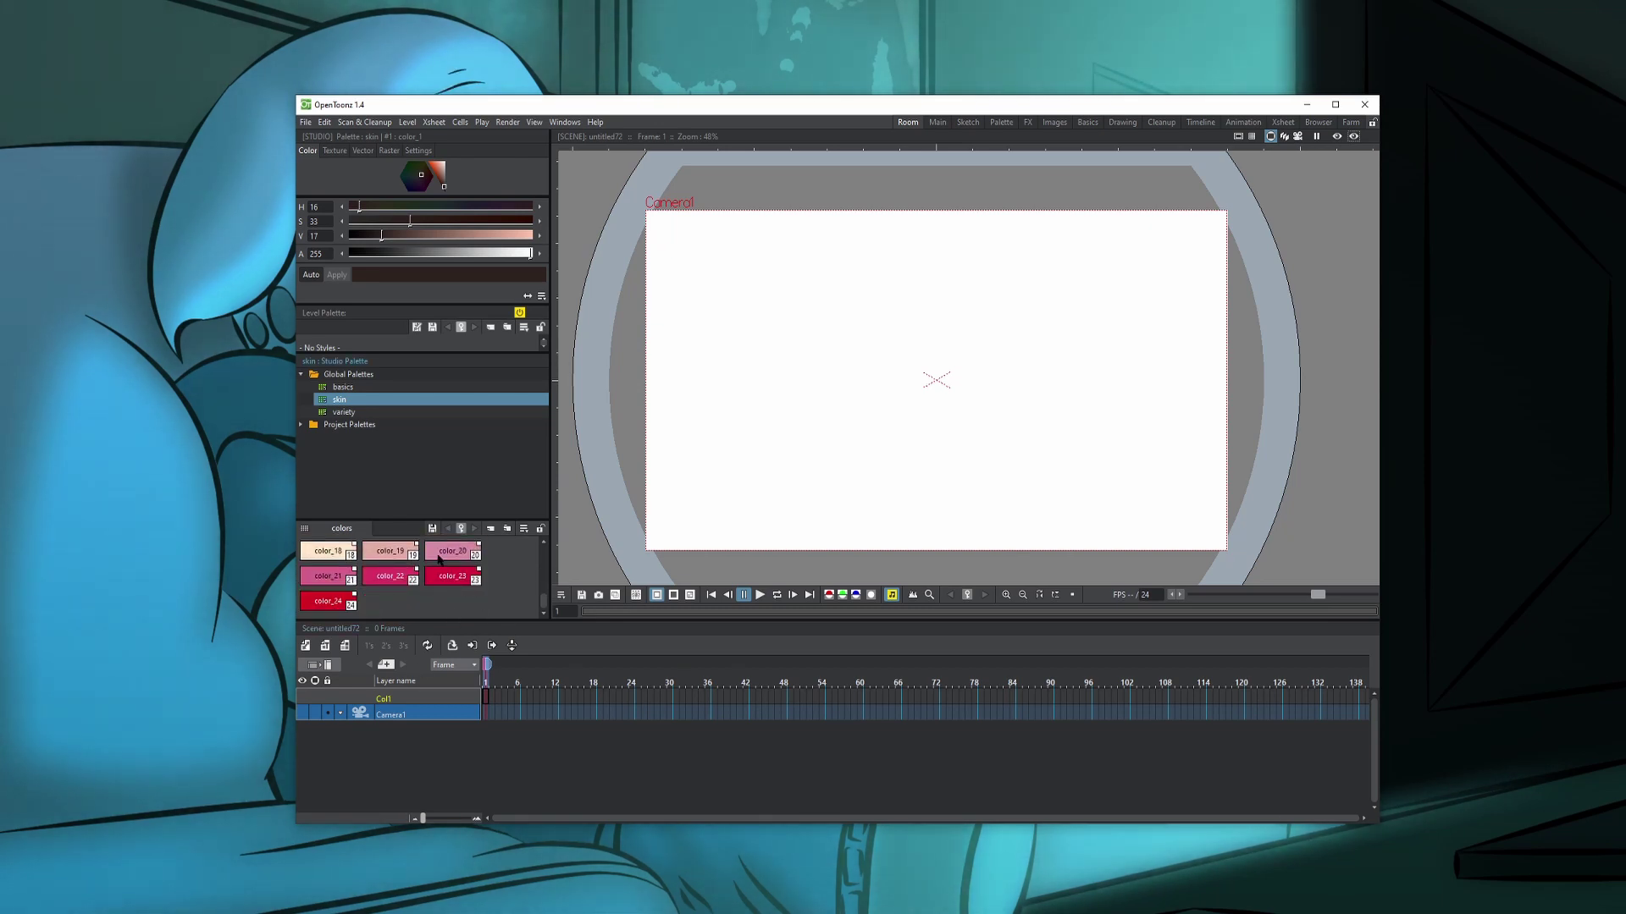
pyautogui.scroll(2, 419, 612)
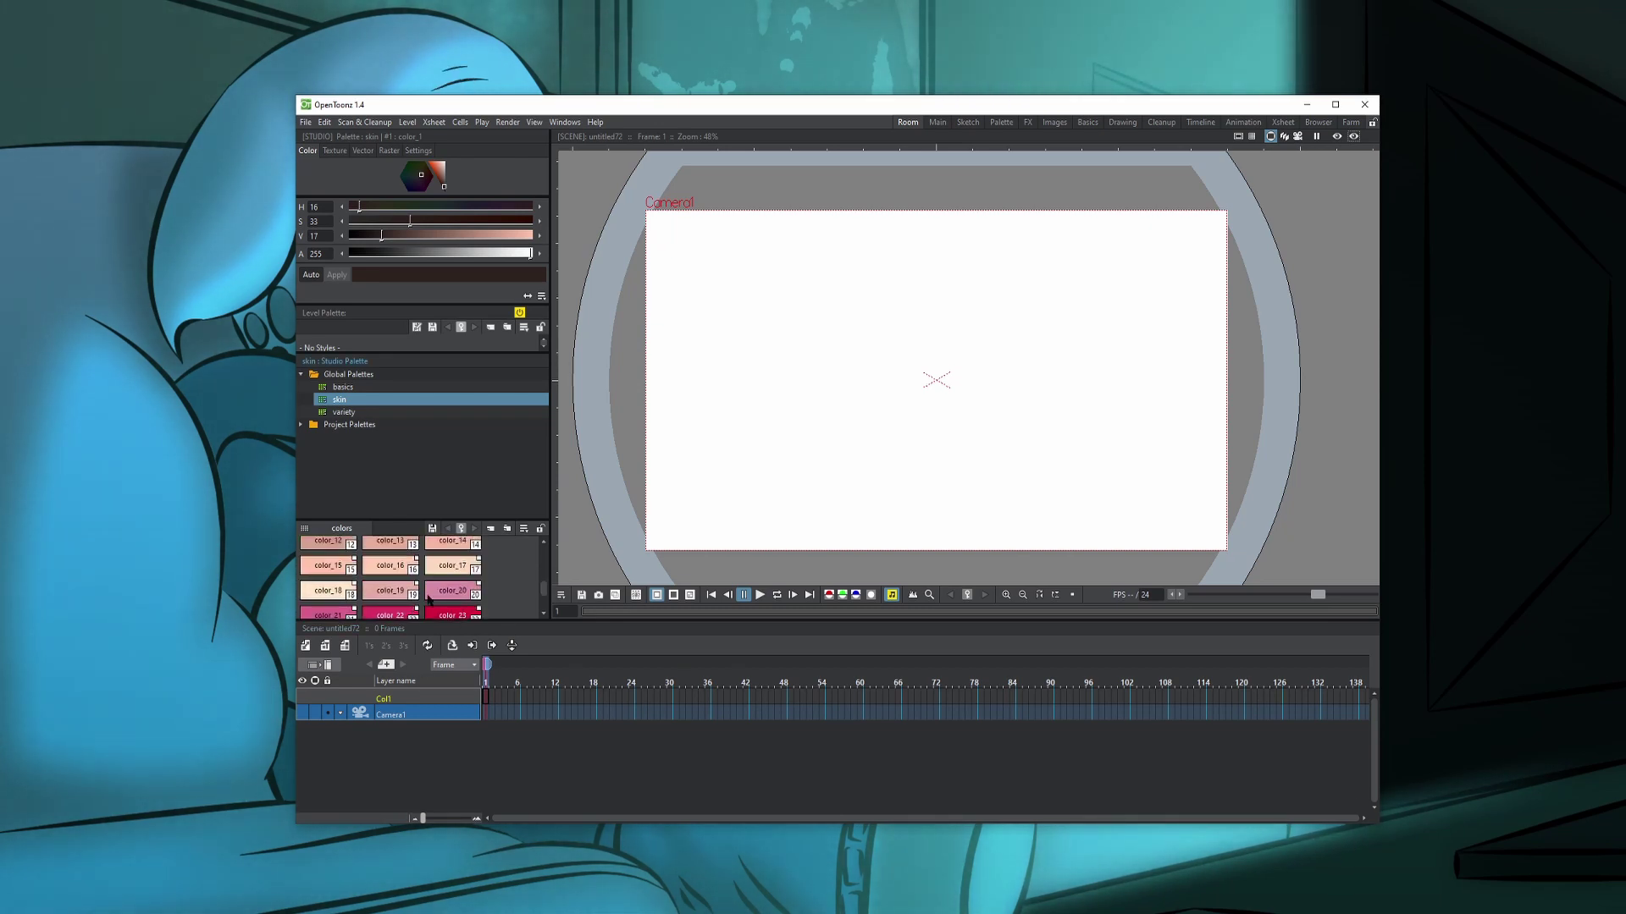
pyautogui.scroll(4, 406, 588)
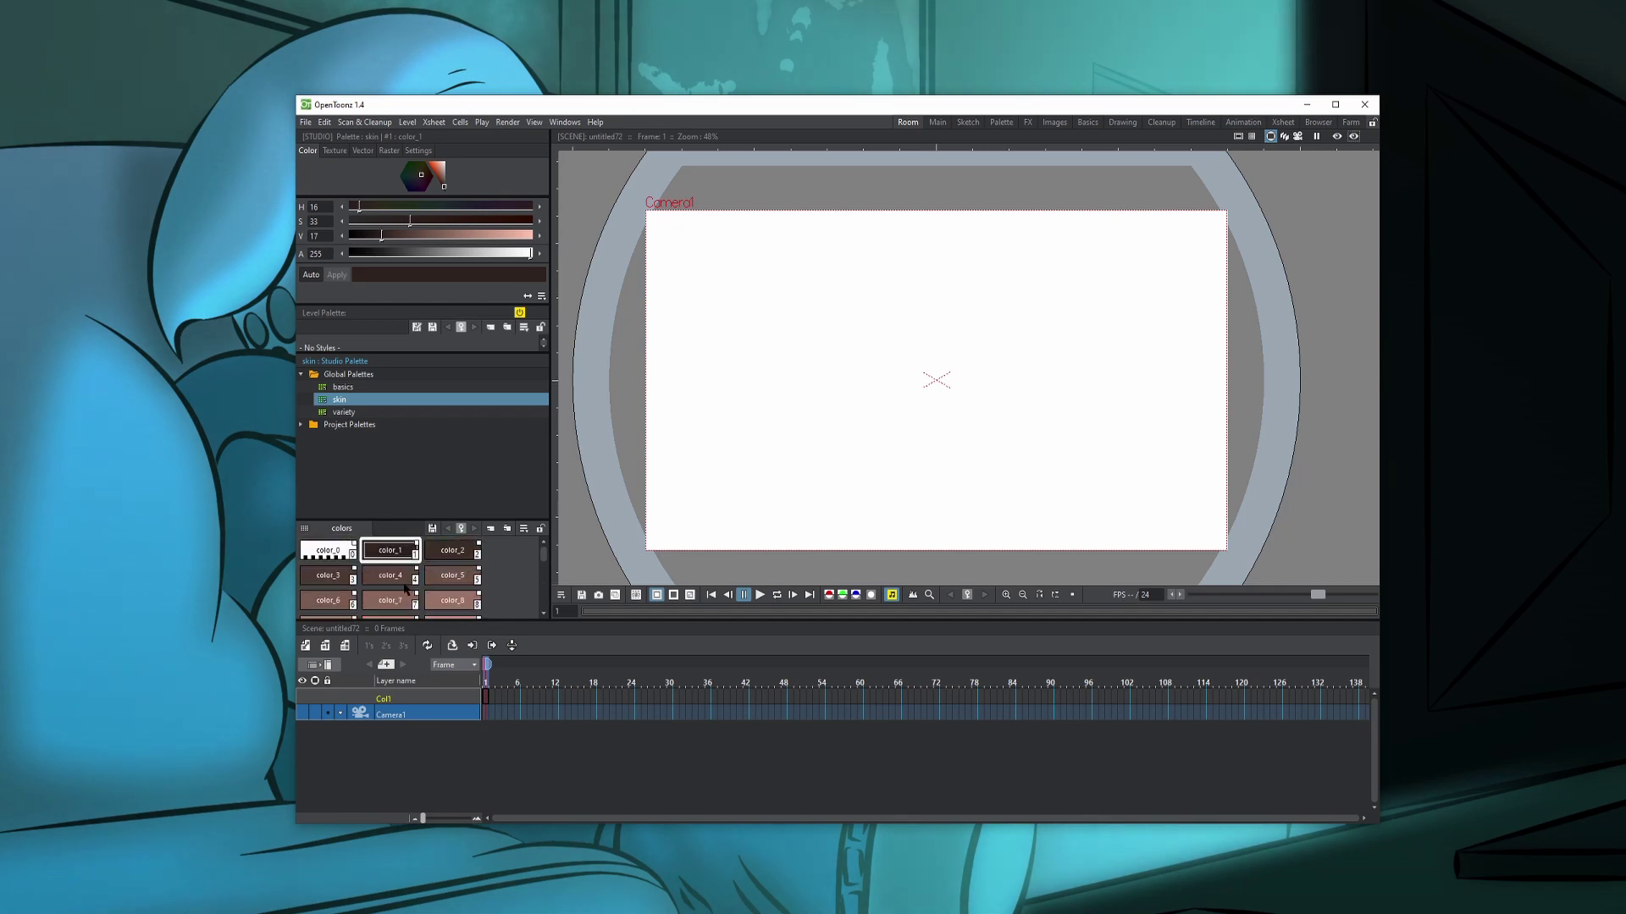
pyautogui.click(359, 412)
pyautogui.scroll(-8, 427, 595)
pyautogui.scroll(-20, 427, 588)
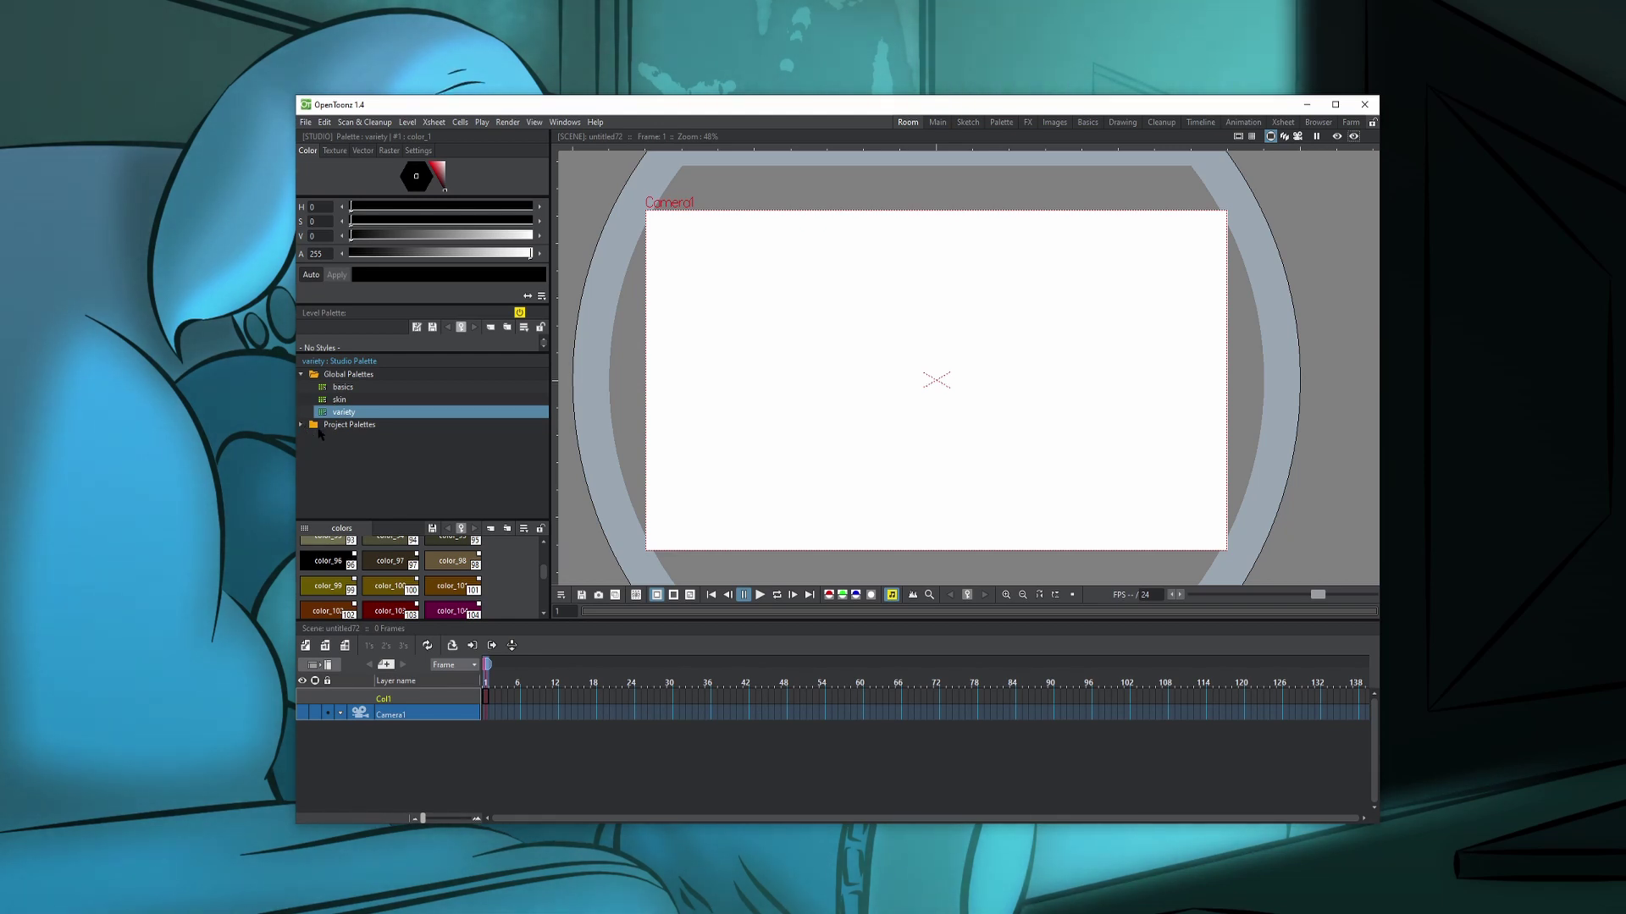
pyautogui.moveTo(534, 360); pyautogui.dragTo(323, 403)
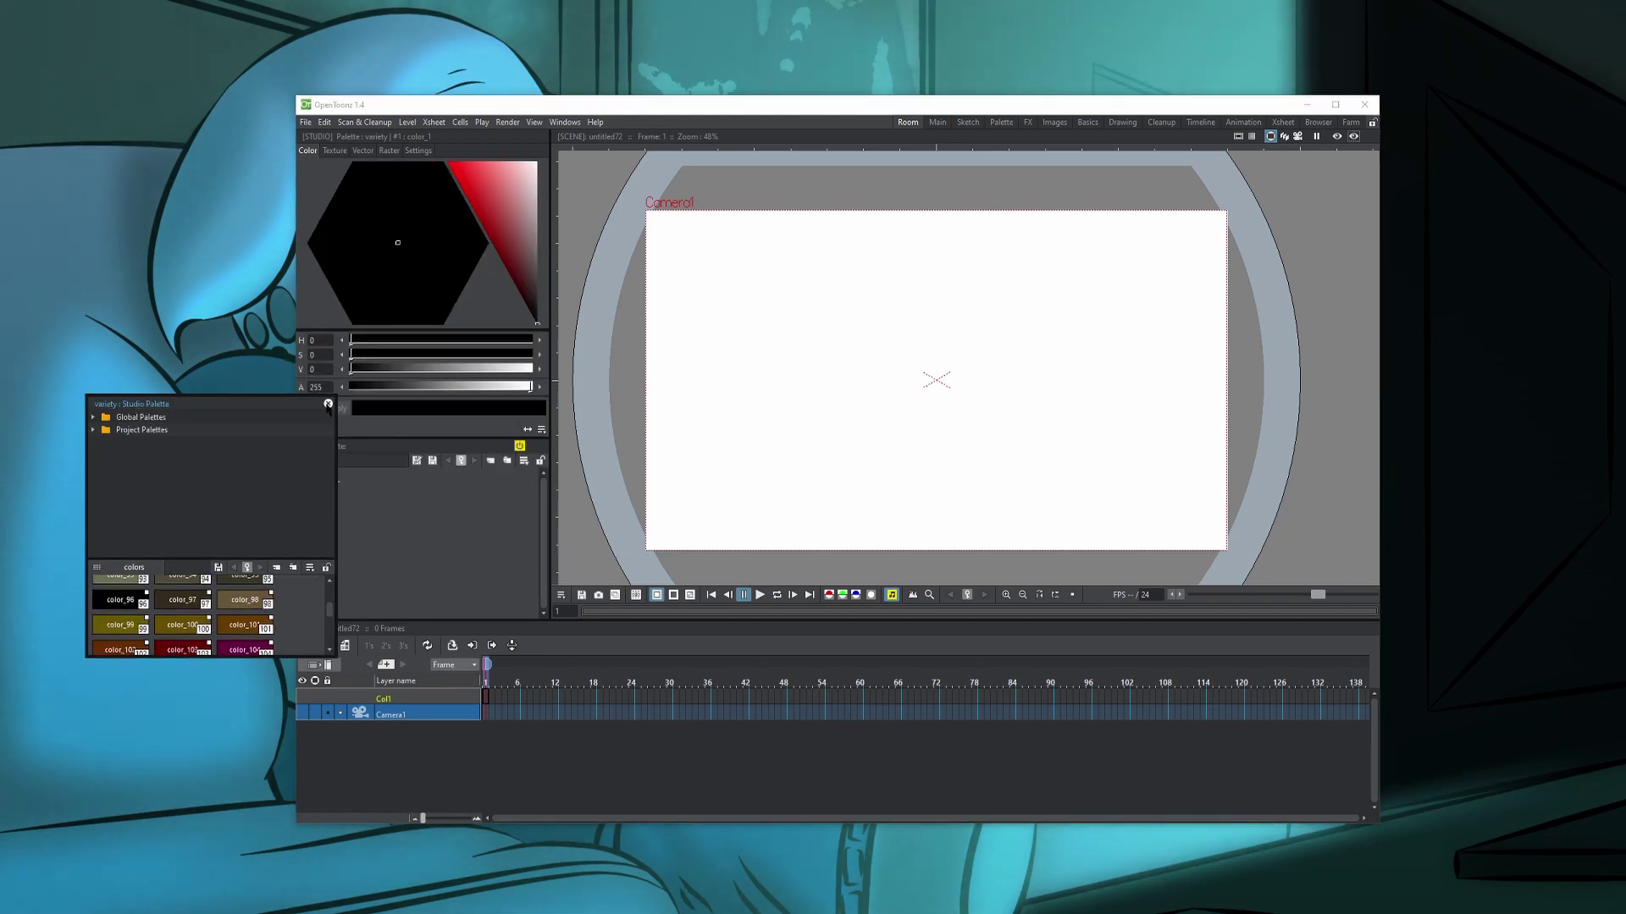
# - Close the floating Studio Palette, dock a Level Strip on the right edge, and go full screen
pyautogui.click(329, 404)
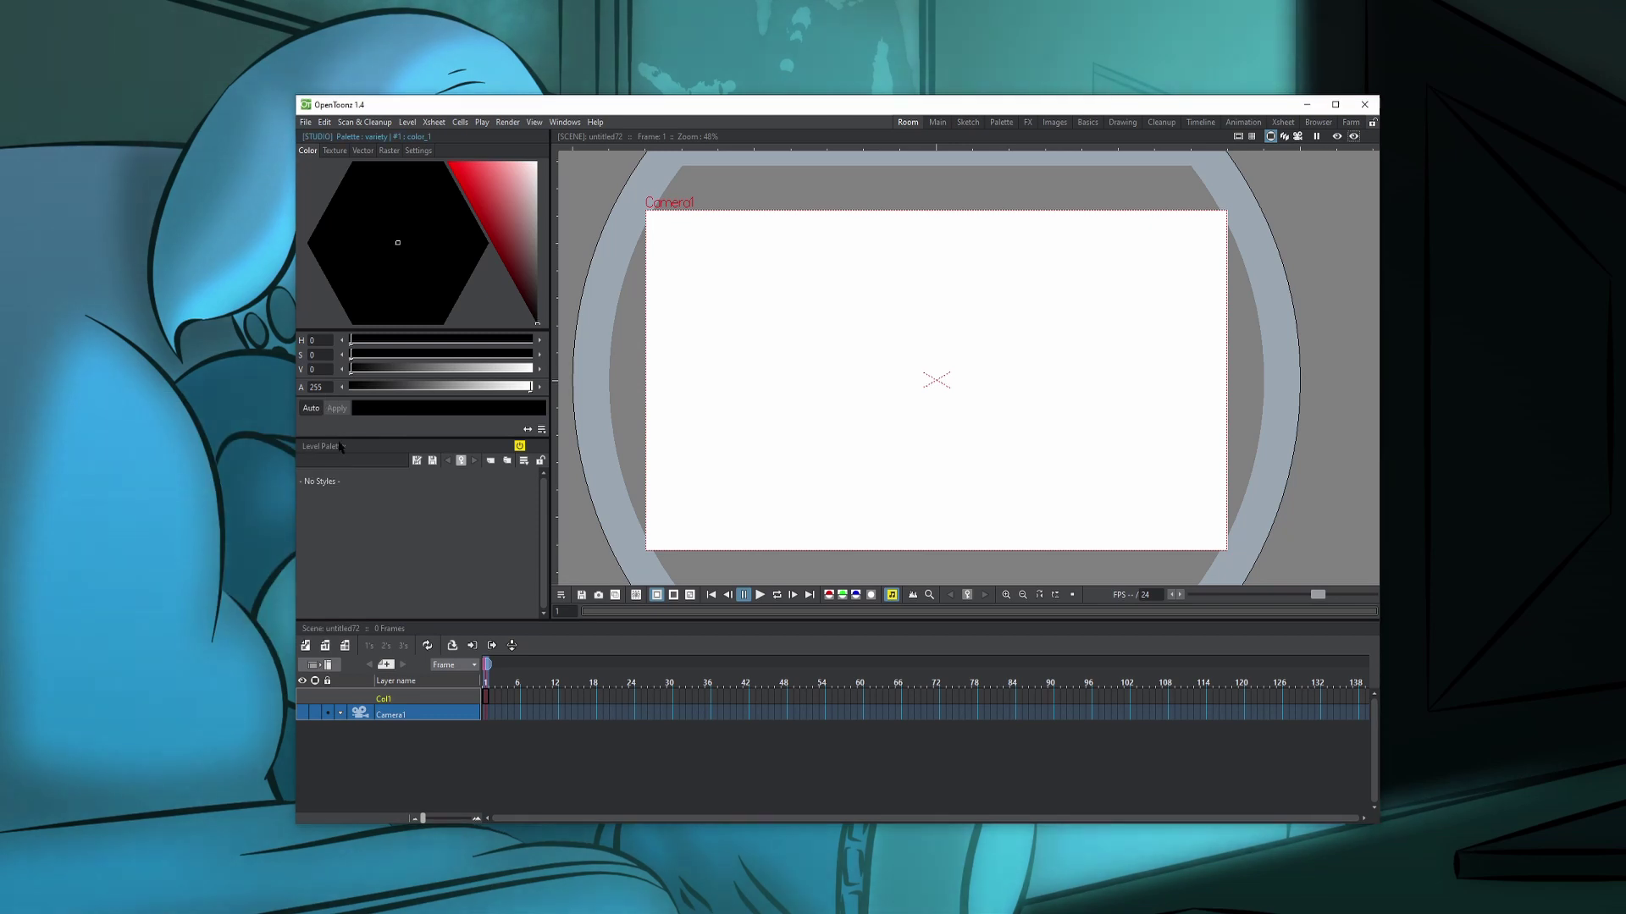
pyautogui.click(567, 123)
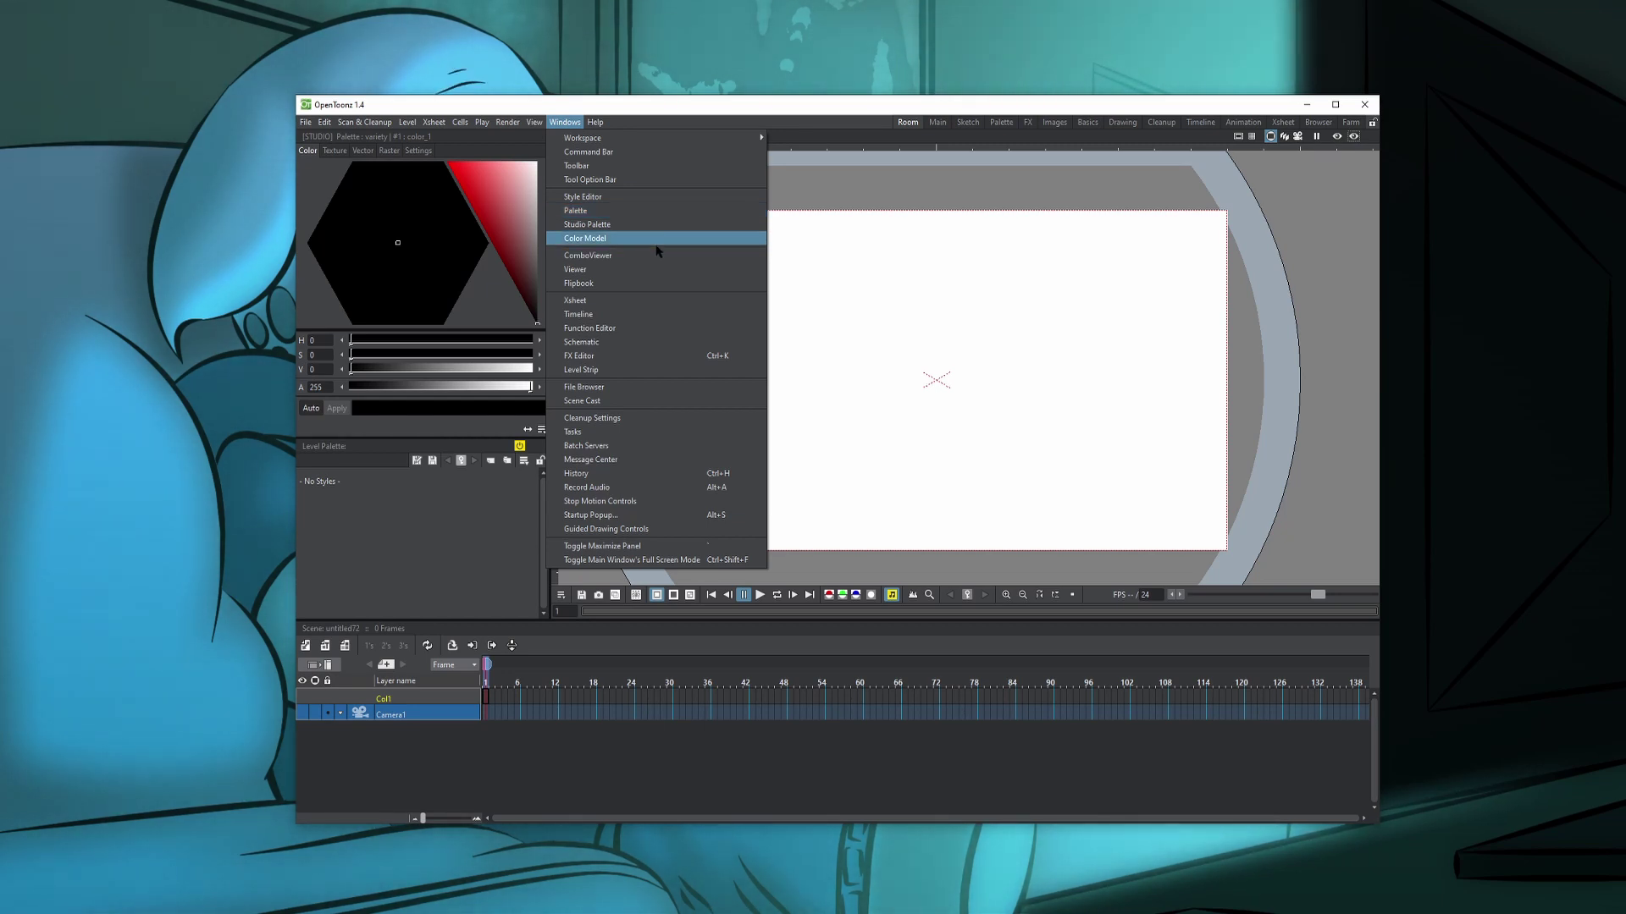
pyautogui.click(581, 369)
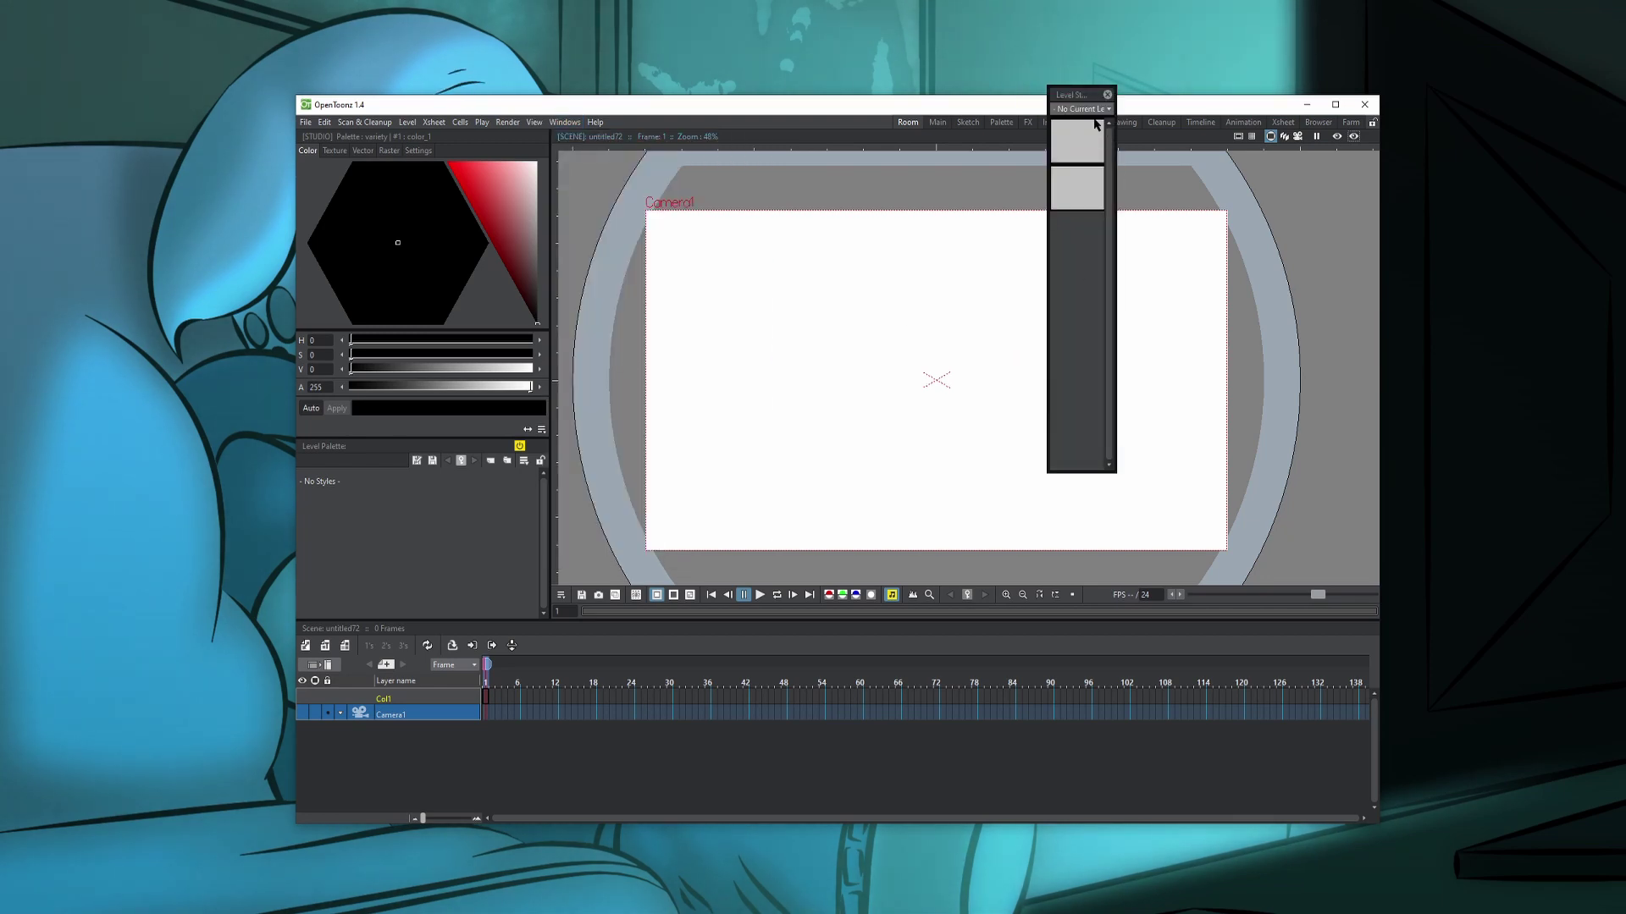
pyautogui.moveTo(1094, 96); pyautogui.dragTo(1365, 210)
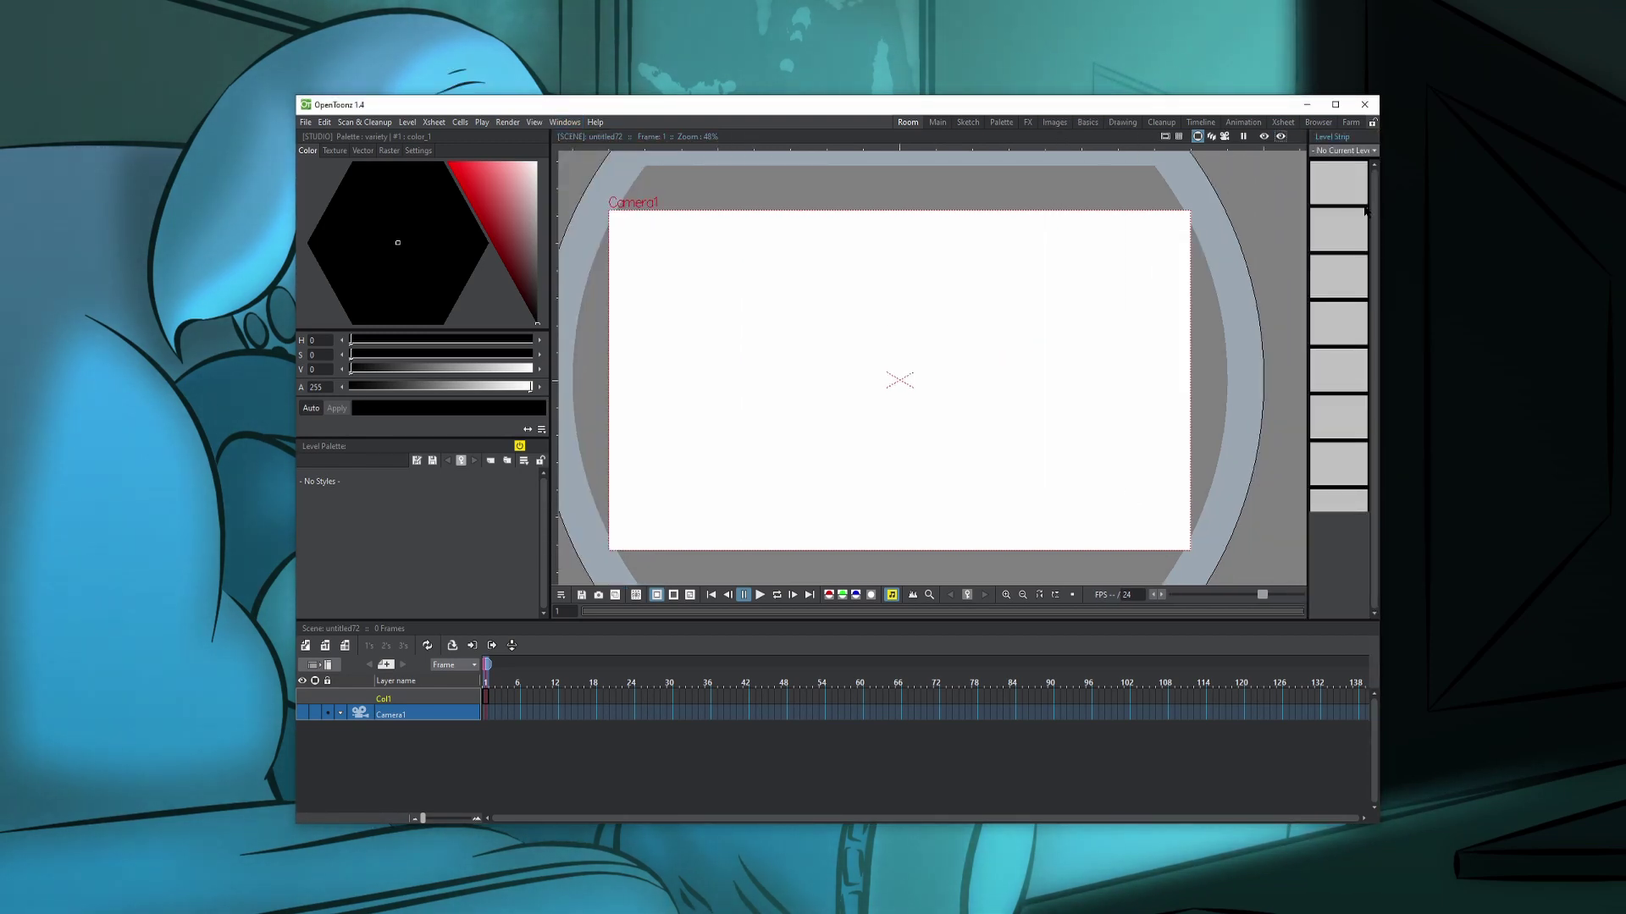
pyautogui.hotkey('ctrl', '`')
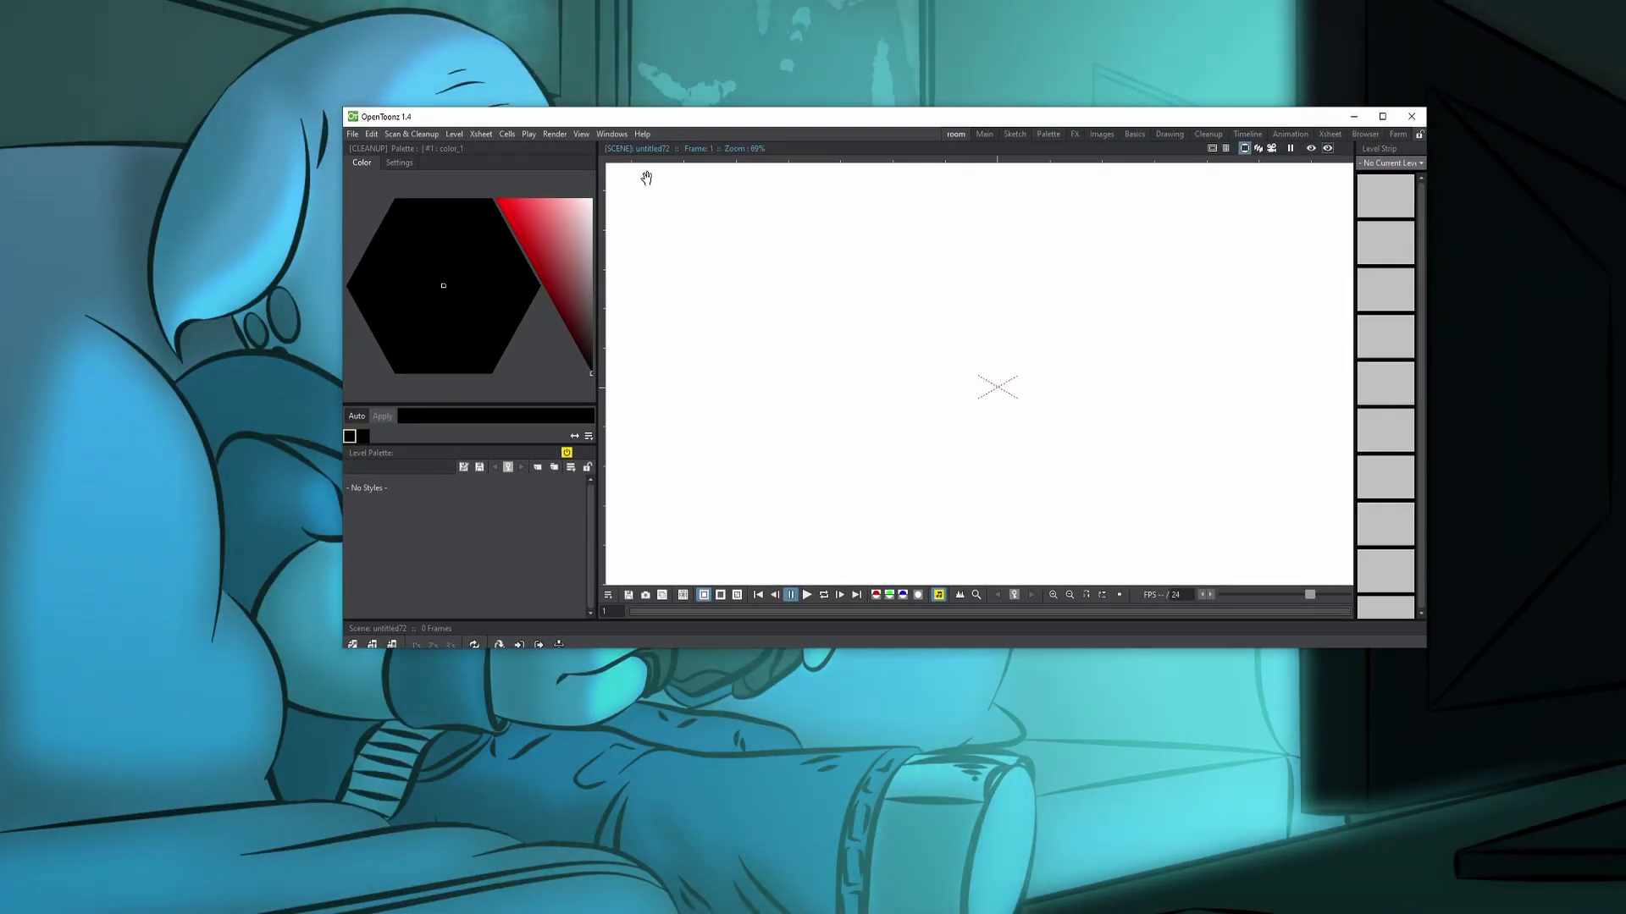
# - Add a Toolbar, toggle Lock Room Panes, dock the Toolbar on the left edge, and maximize the window
pyautogui.click(268, 6)
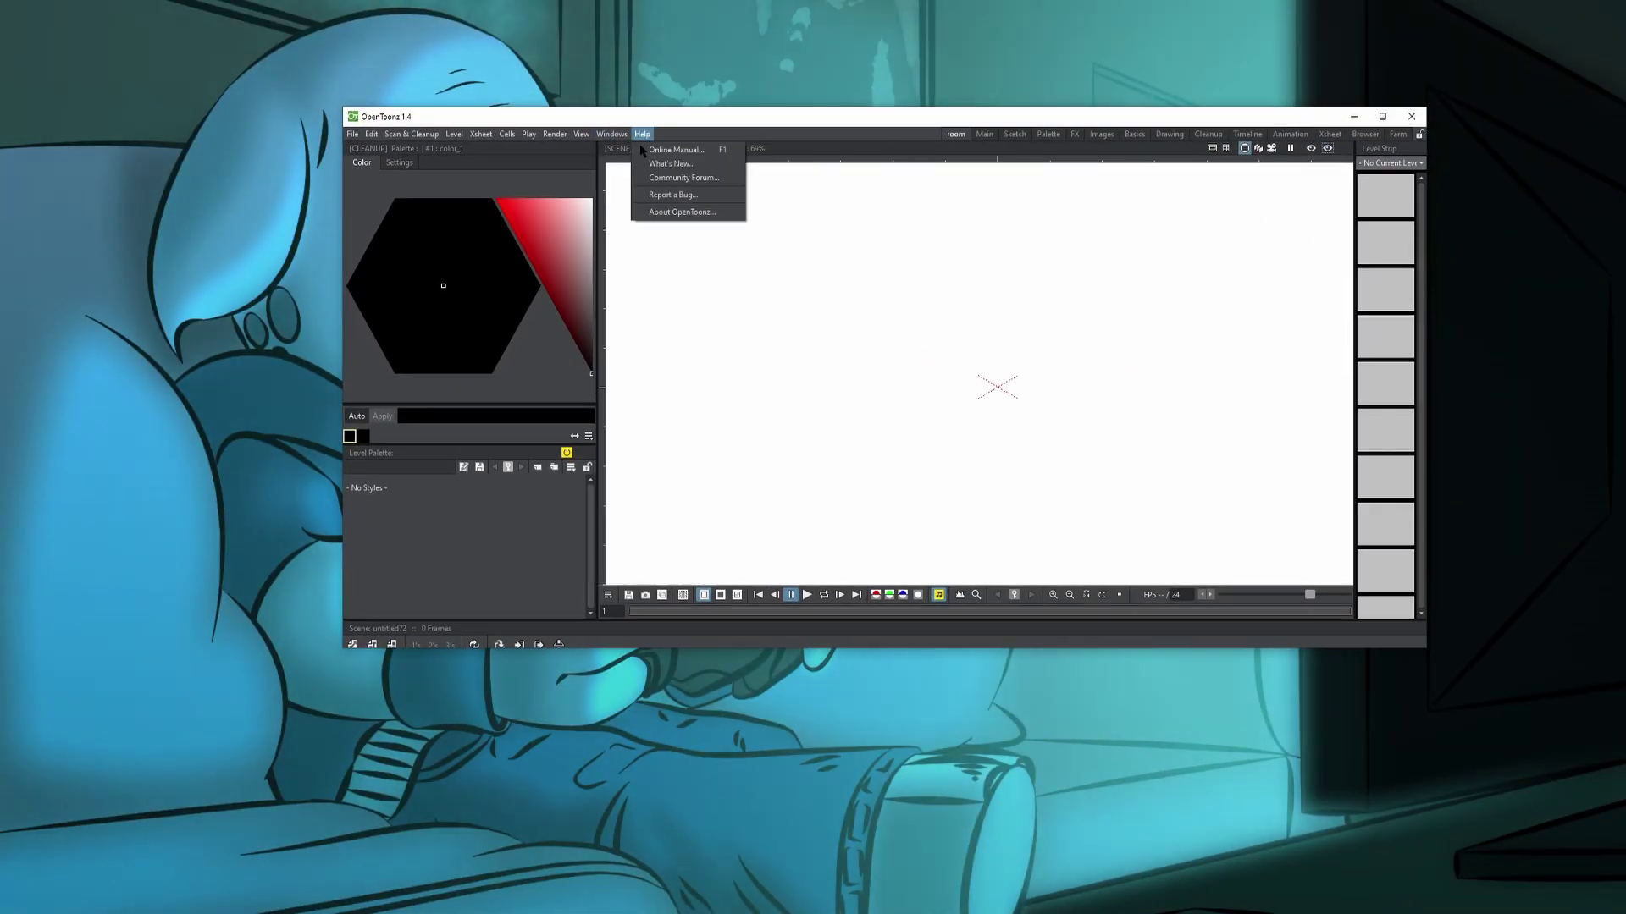
pyautogui.click(624, 180)
pyautogui.moveTo(882, 387); pyautogui.dragTo(350, 244)
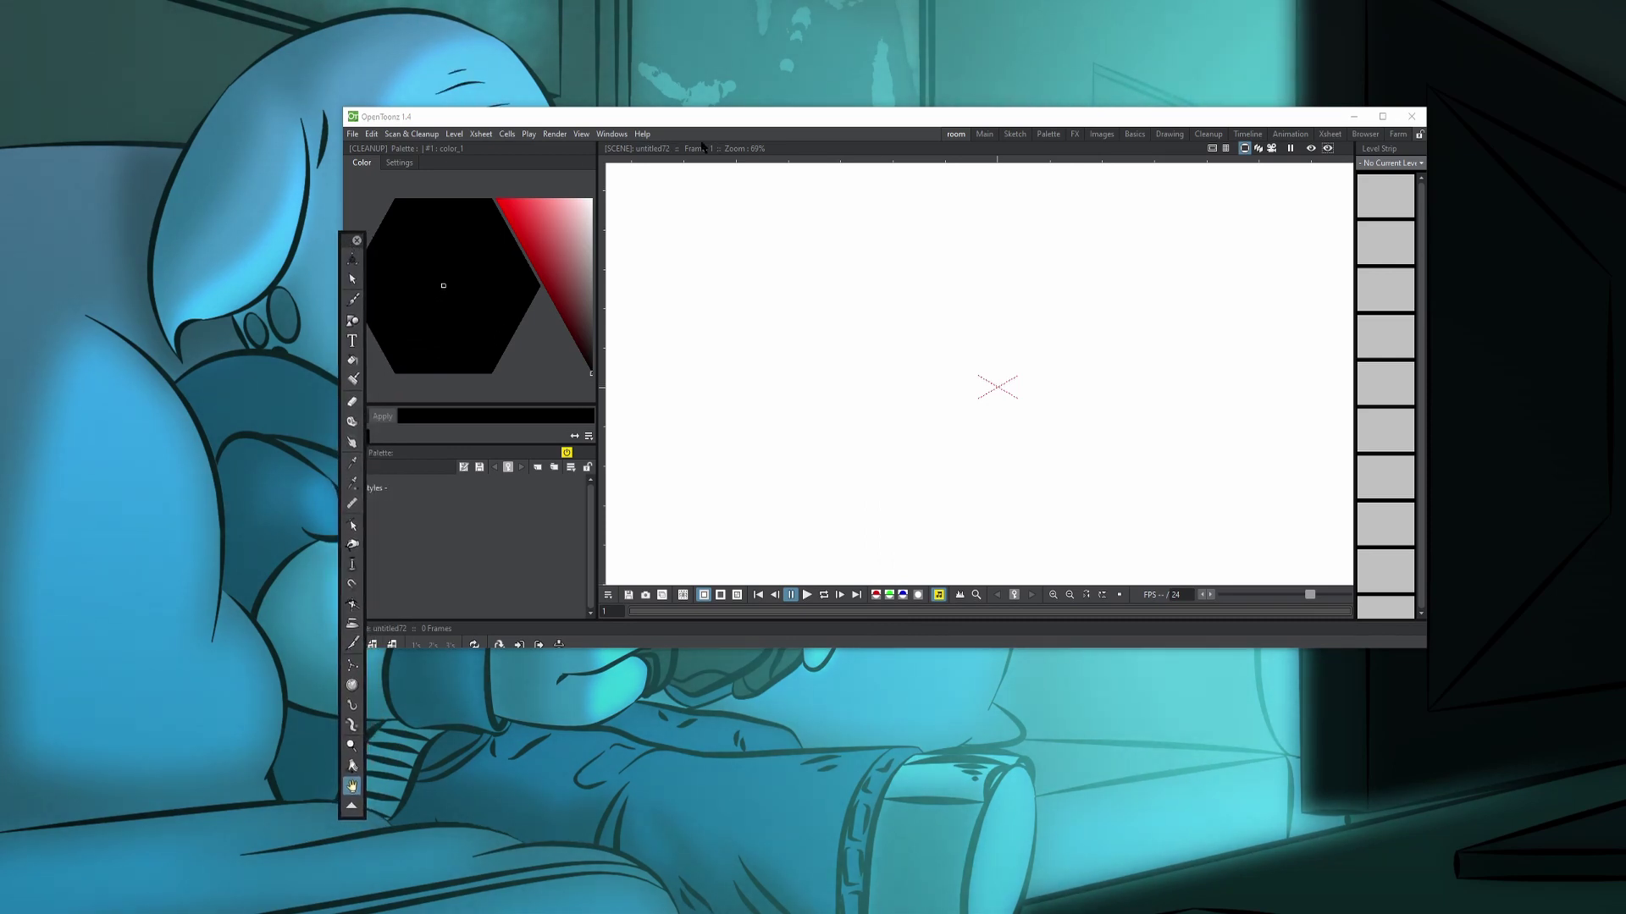
pyautogui.click(611, 134)
pyautogui.moveTo(762, 150)
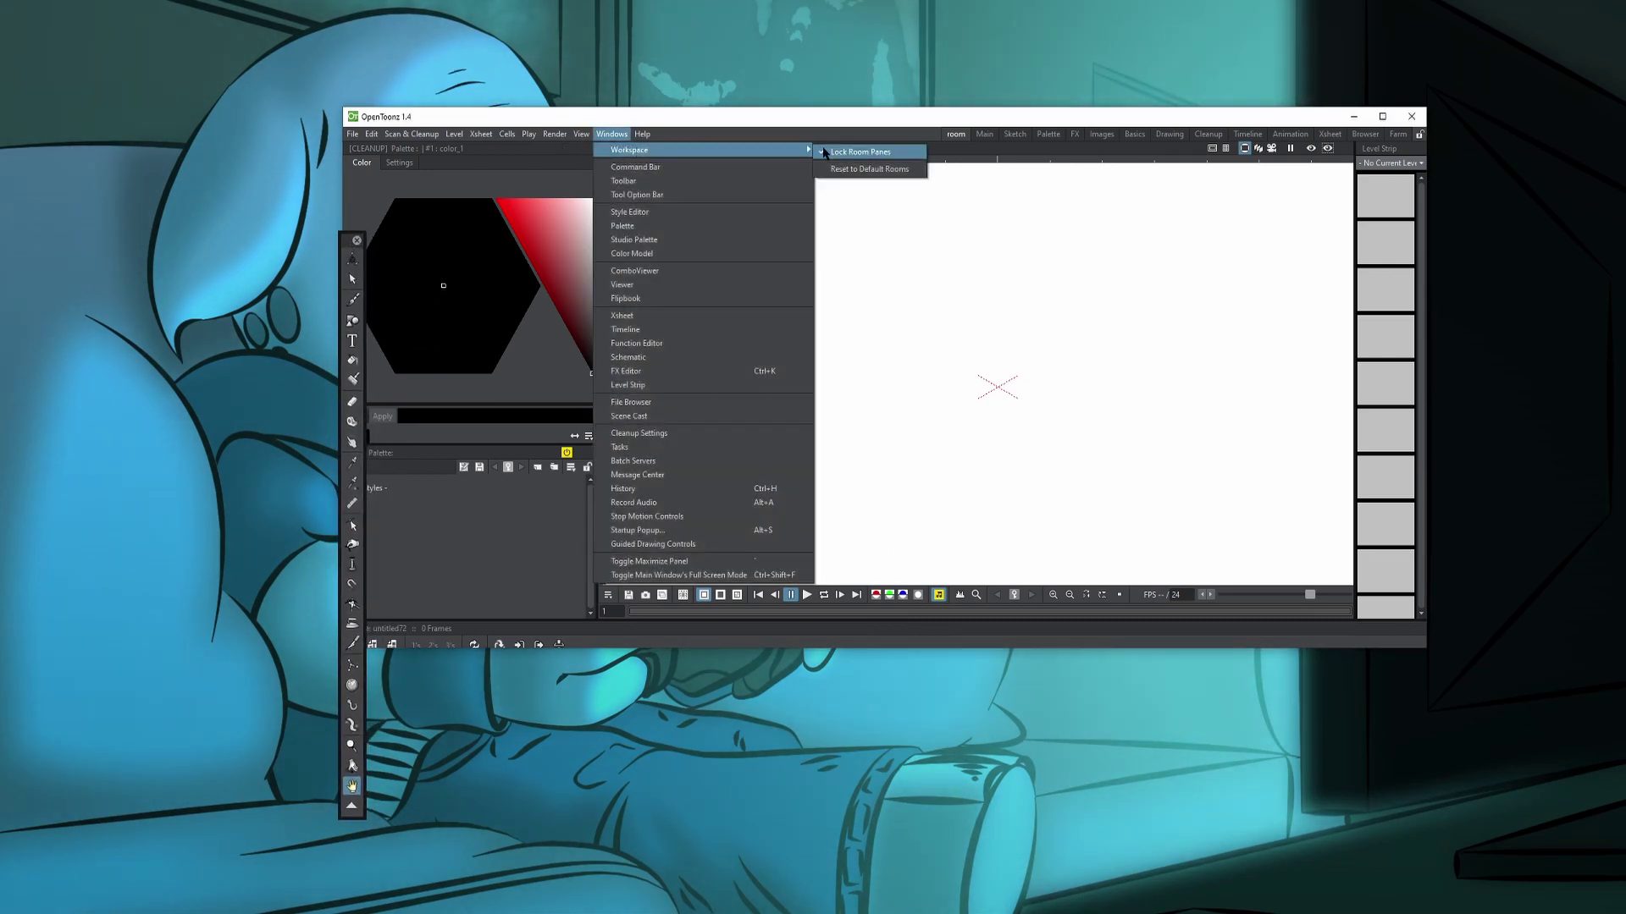
pyautogui.click(860, 152)
pyautogui.moveTo(351, 244); pyautogui.dragTo(343, 218)
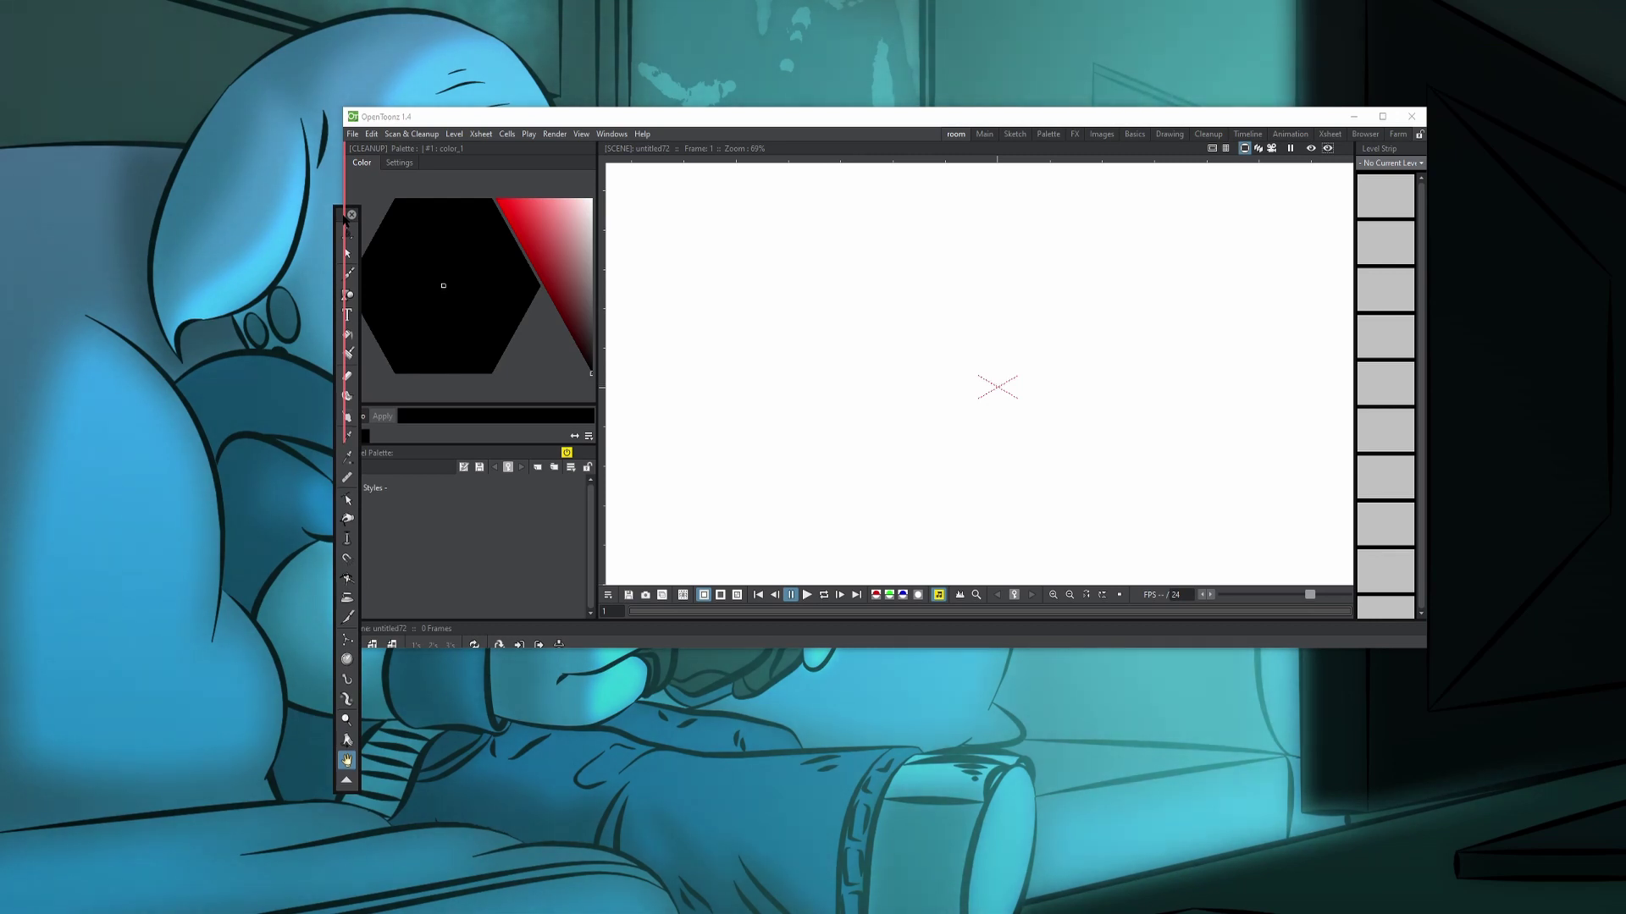
pyautogui.moveTo(343, 219); pyautogui.dragTo(345, 218)
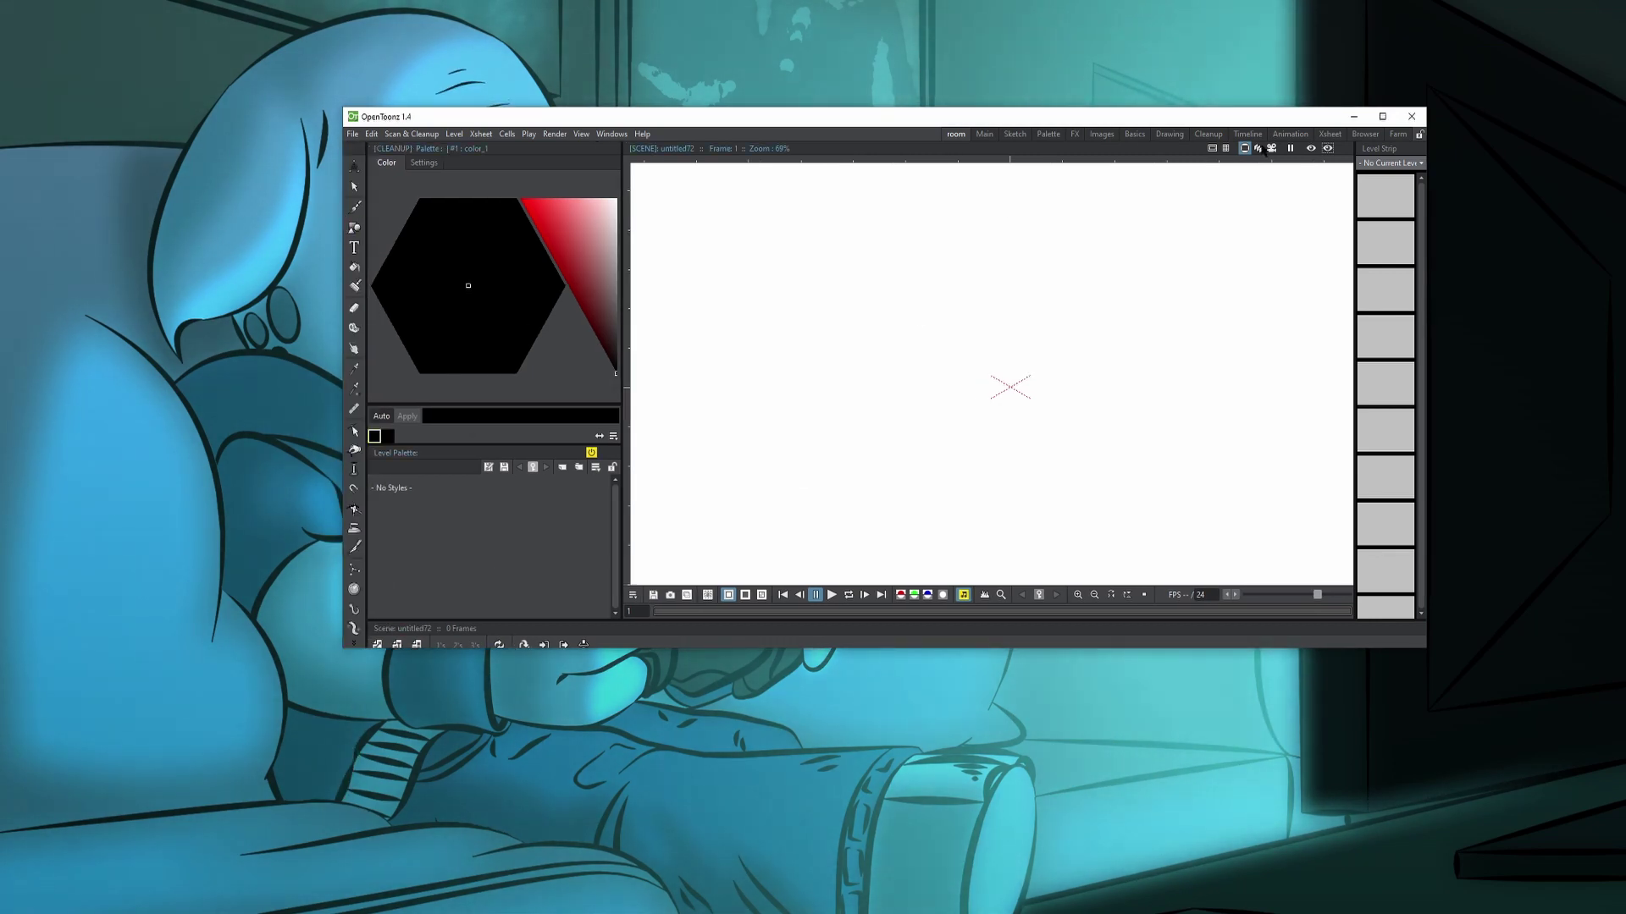
pyautogui.click(1382, 117)
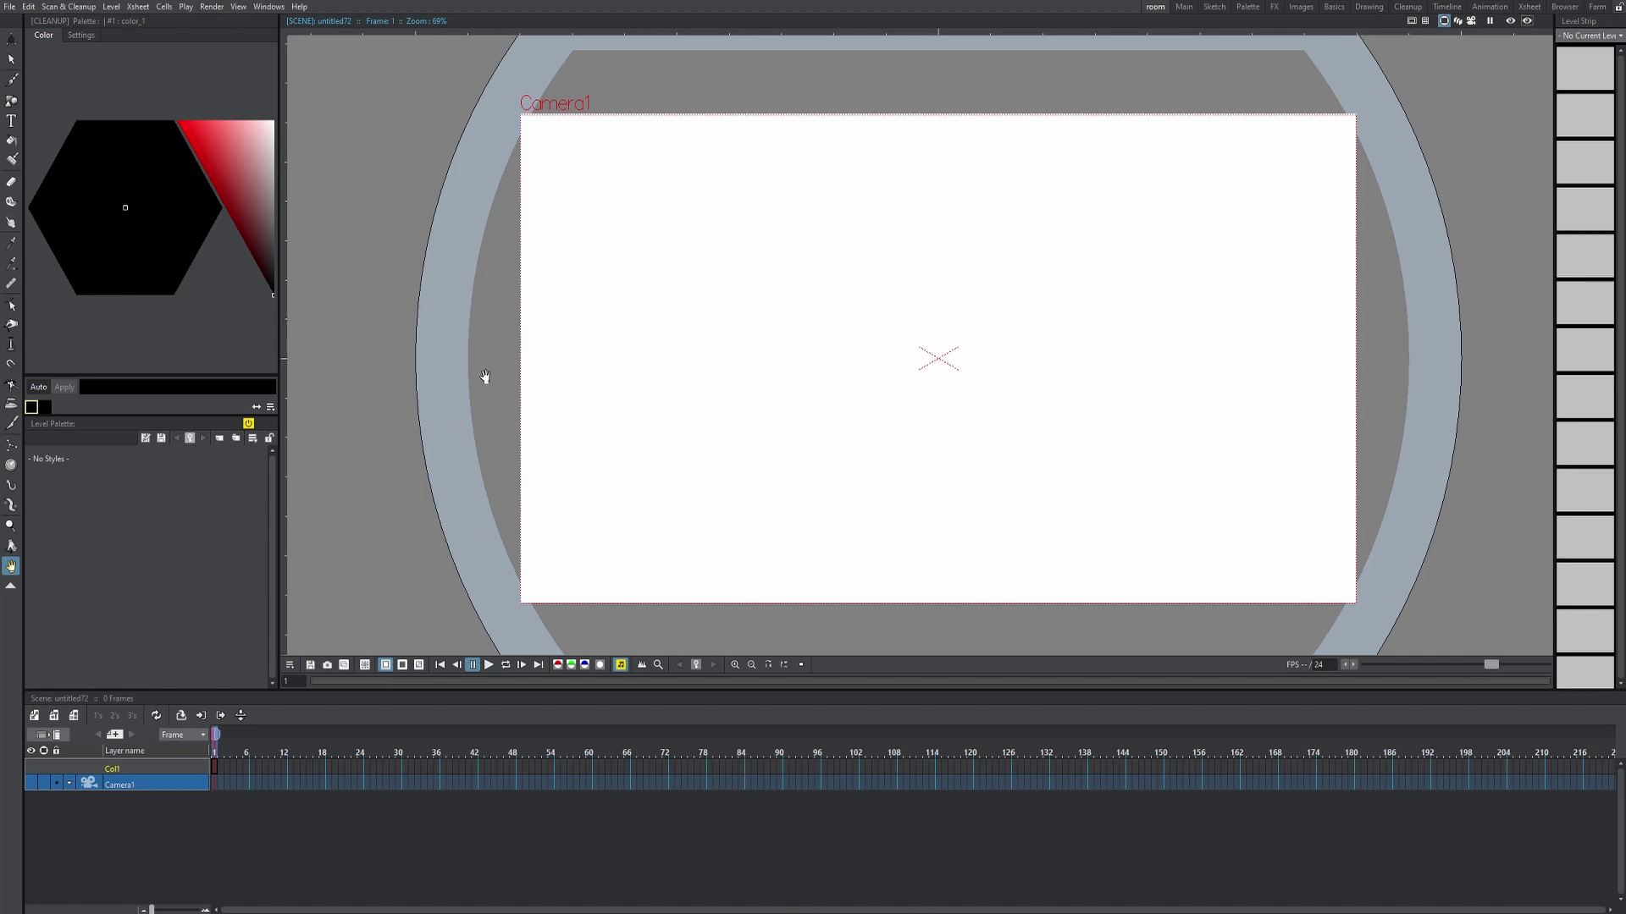
# - Add the Tool Option Bar, dock it across the top, and check it with the Brush tool (B)
pyautogui.click(268, 7)
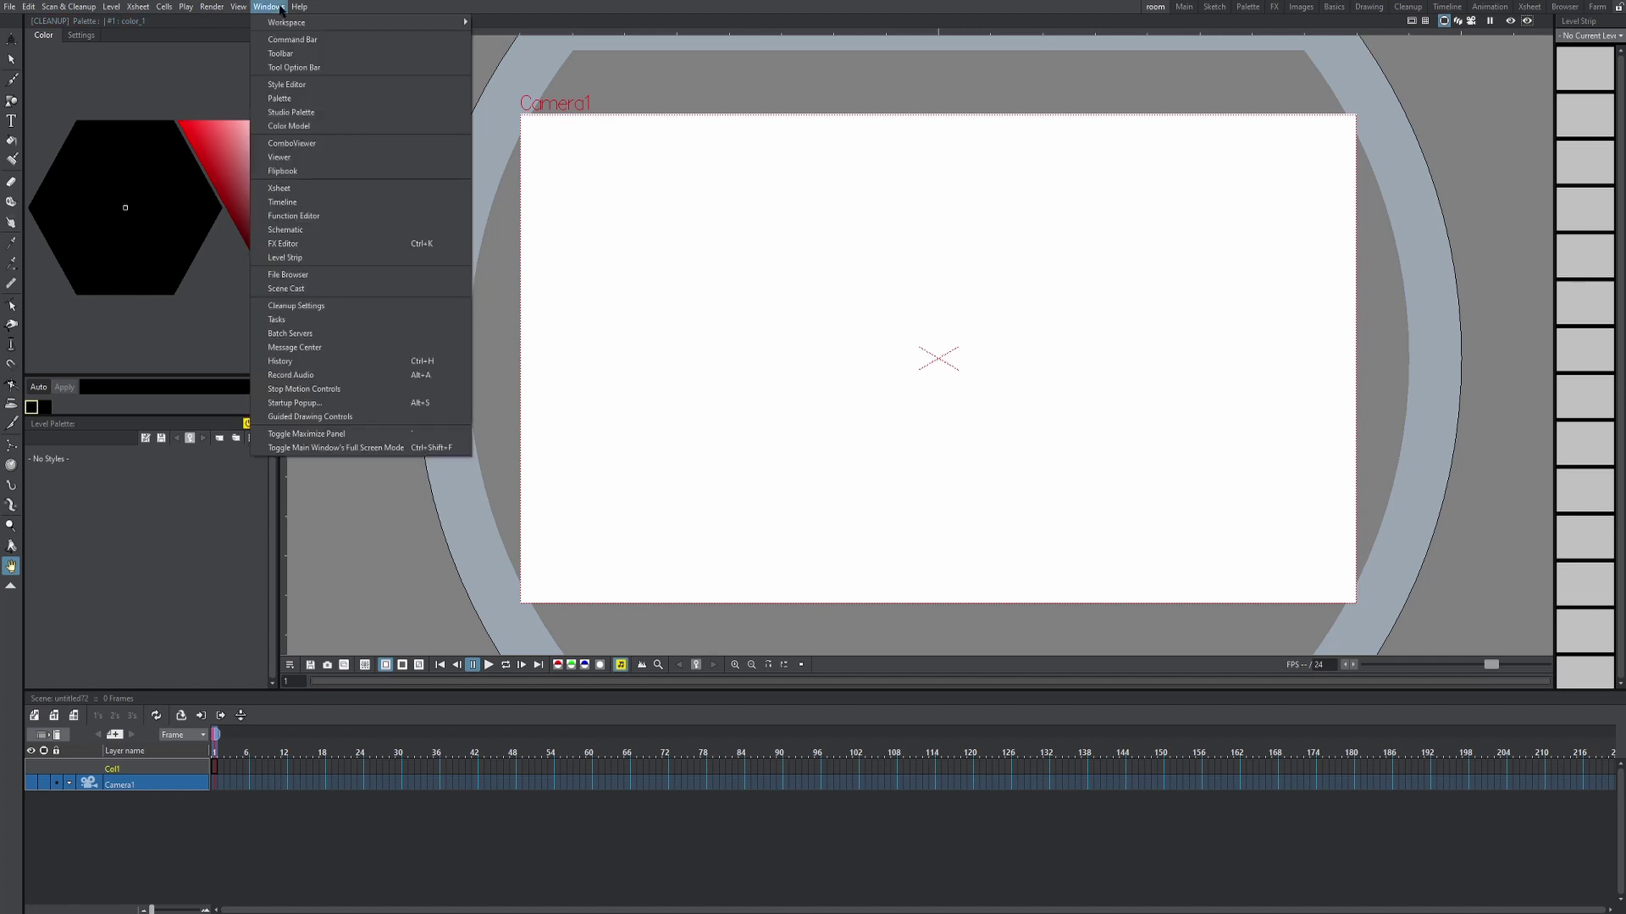
pyautogui.click(326, 68)
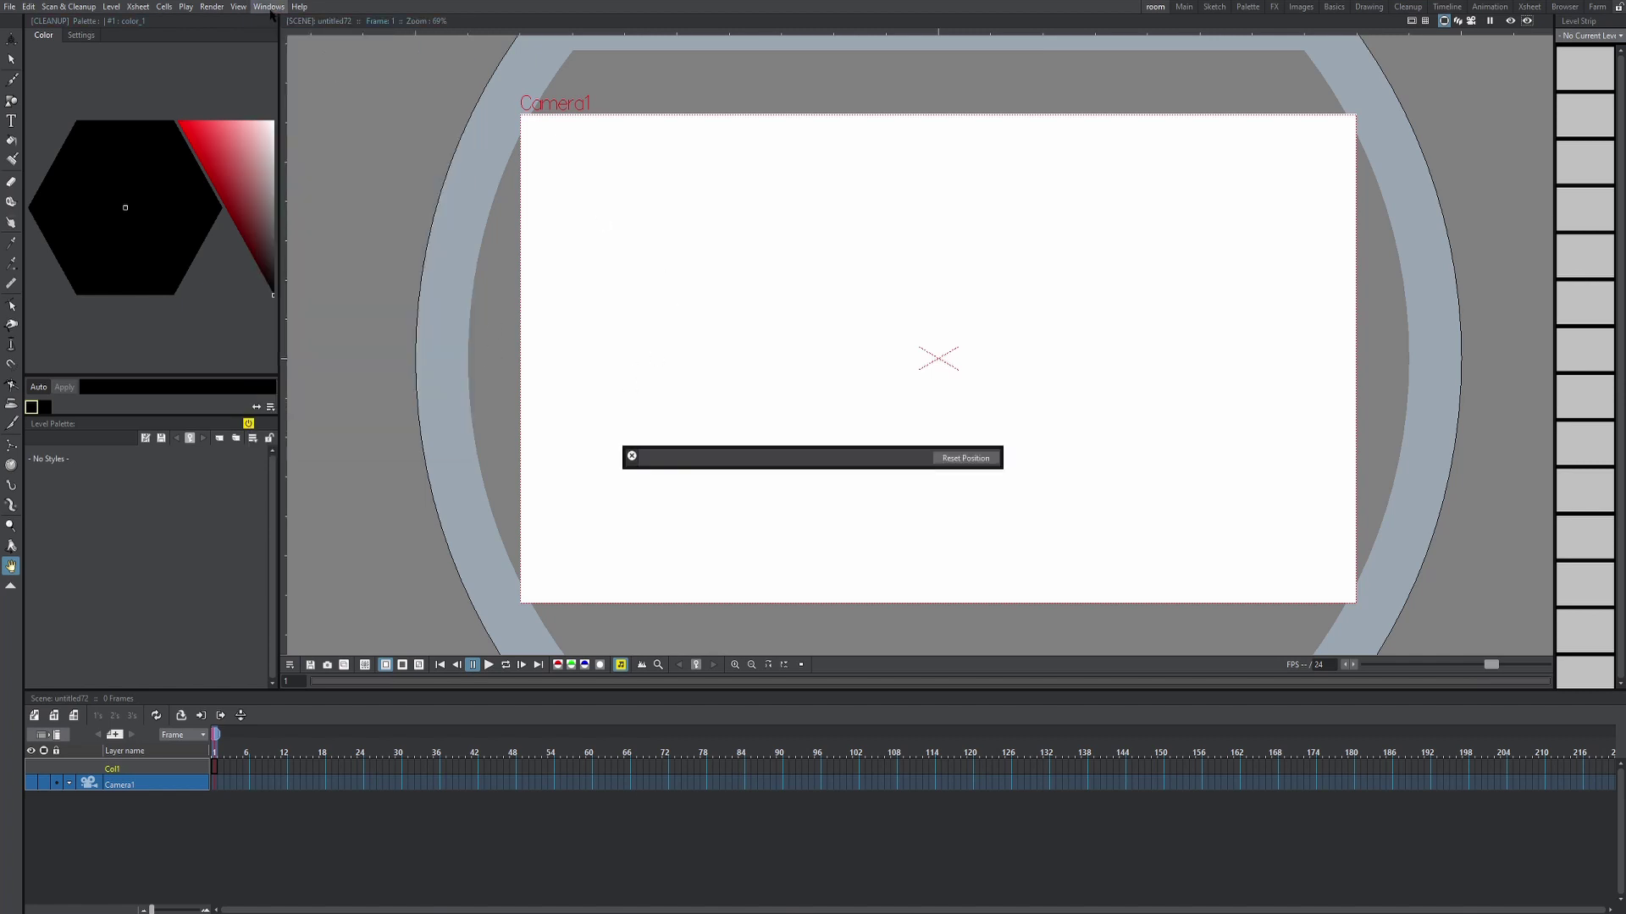
pyautogui.click(268, 7)
pyautogui.click(632, 464)
pyautogui.moveTo(633, 468); pyautogui.dragTo(288, 19)
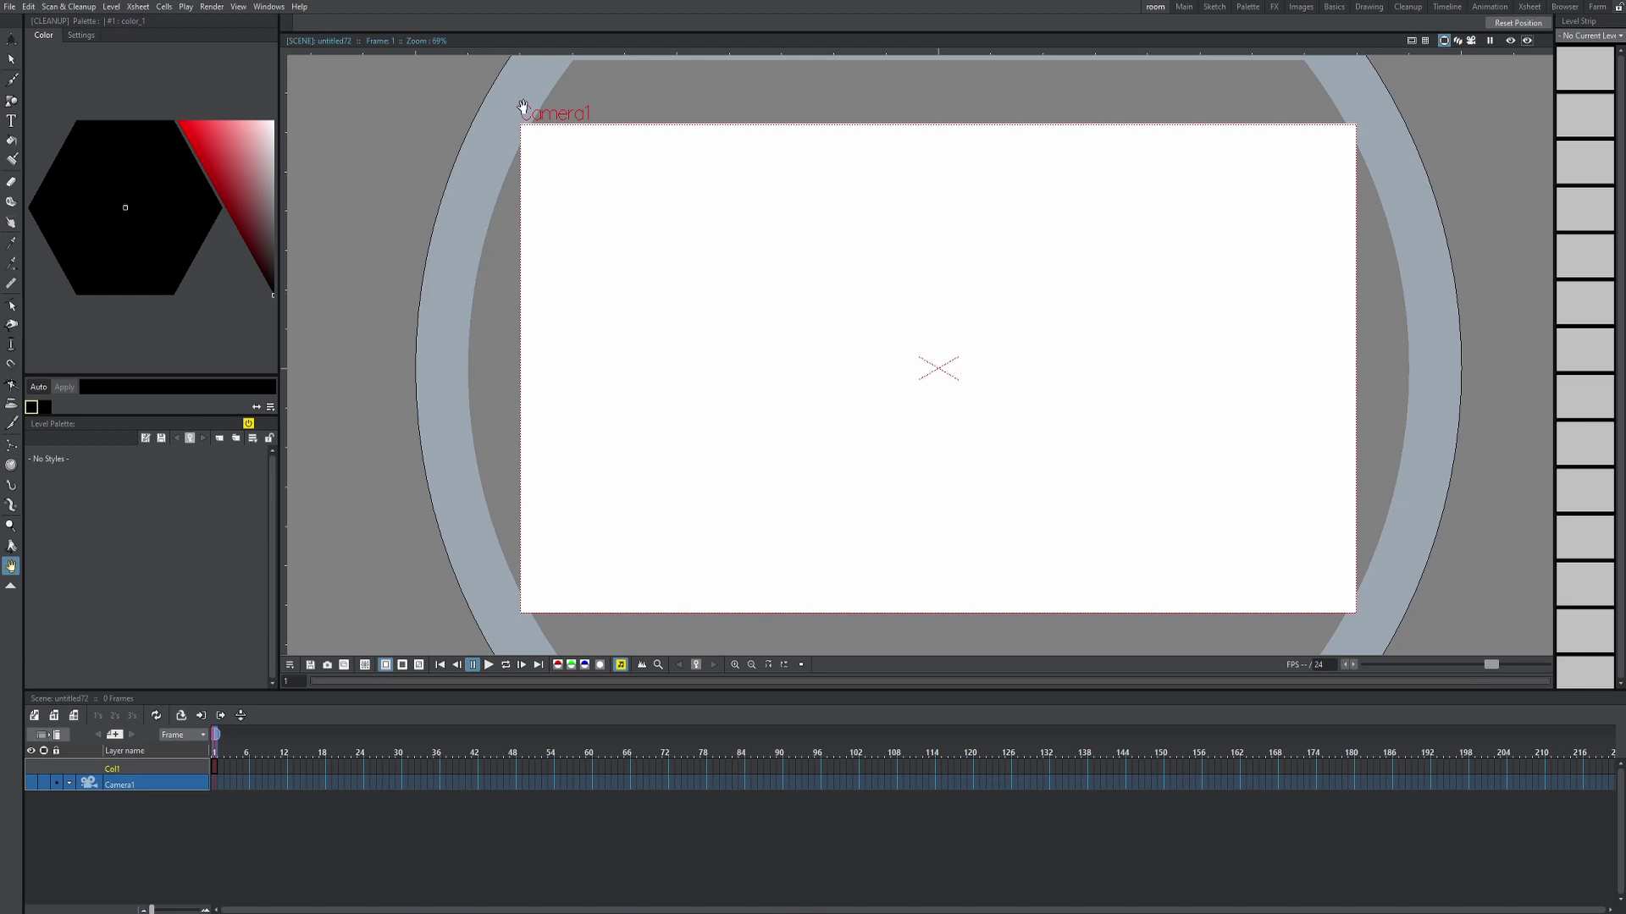
pyautogui.press('b')
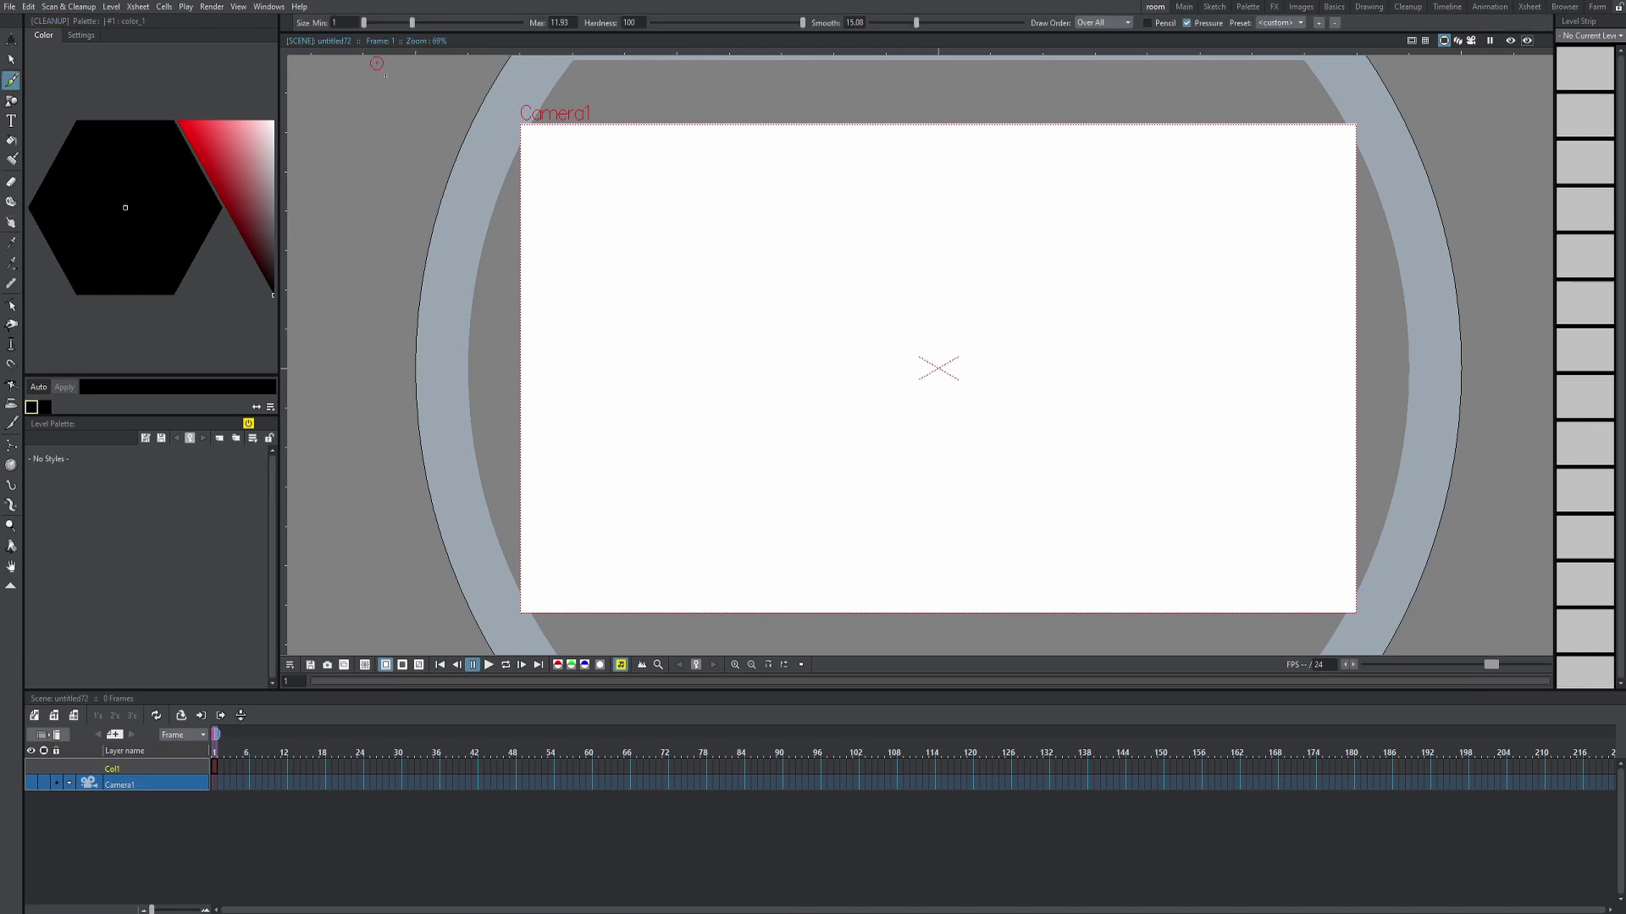
pyautogui.scroll(-2, 736, 174)
pyautogui.scroll(2, 736, 174)
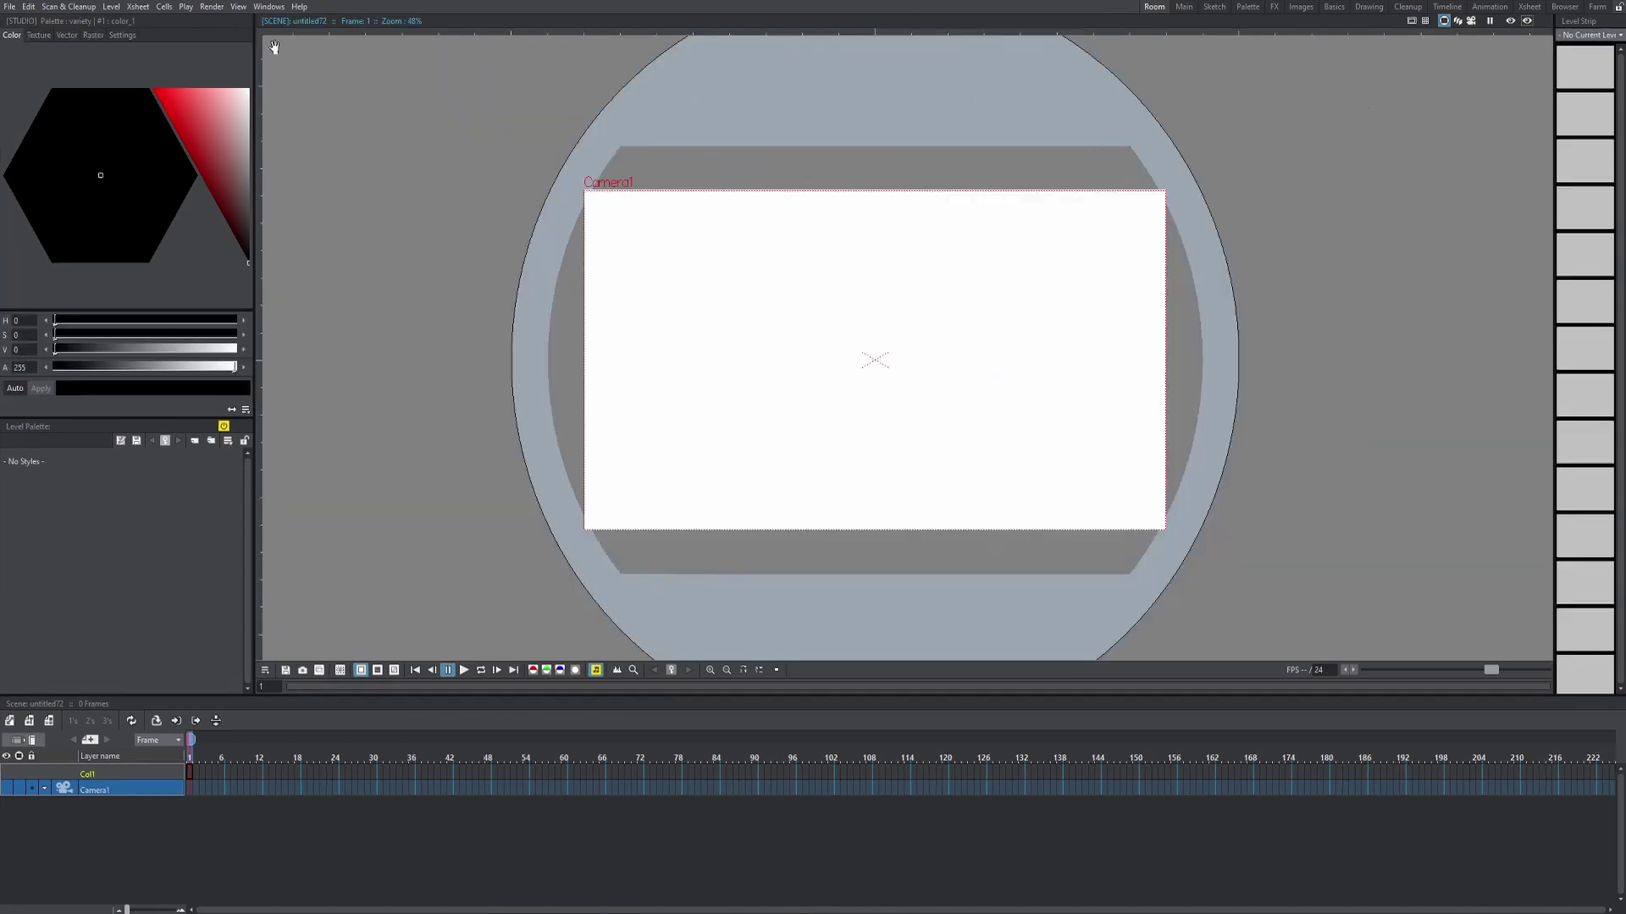
pyautogui.click(269, 6)
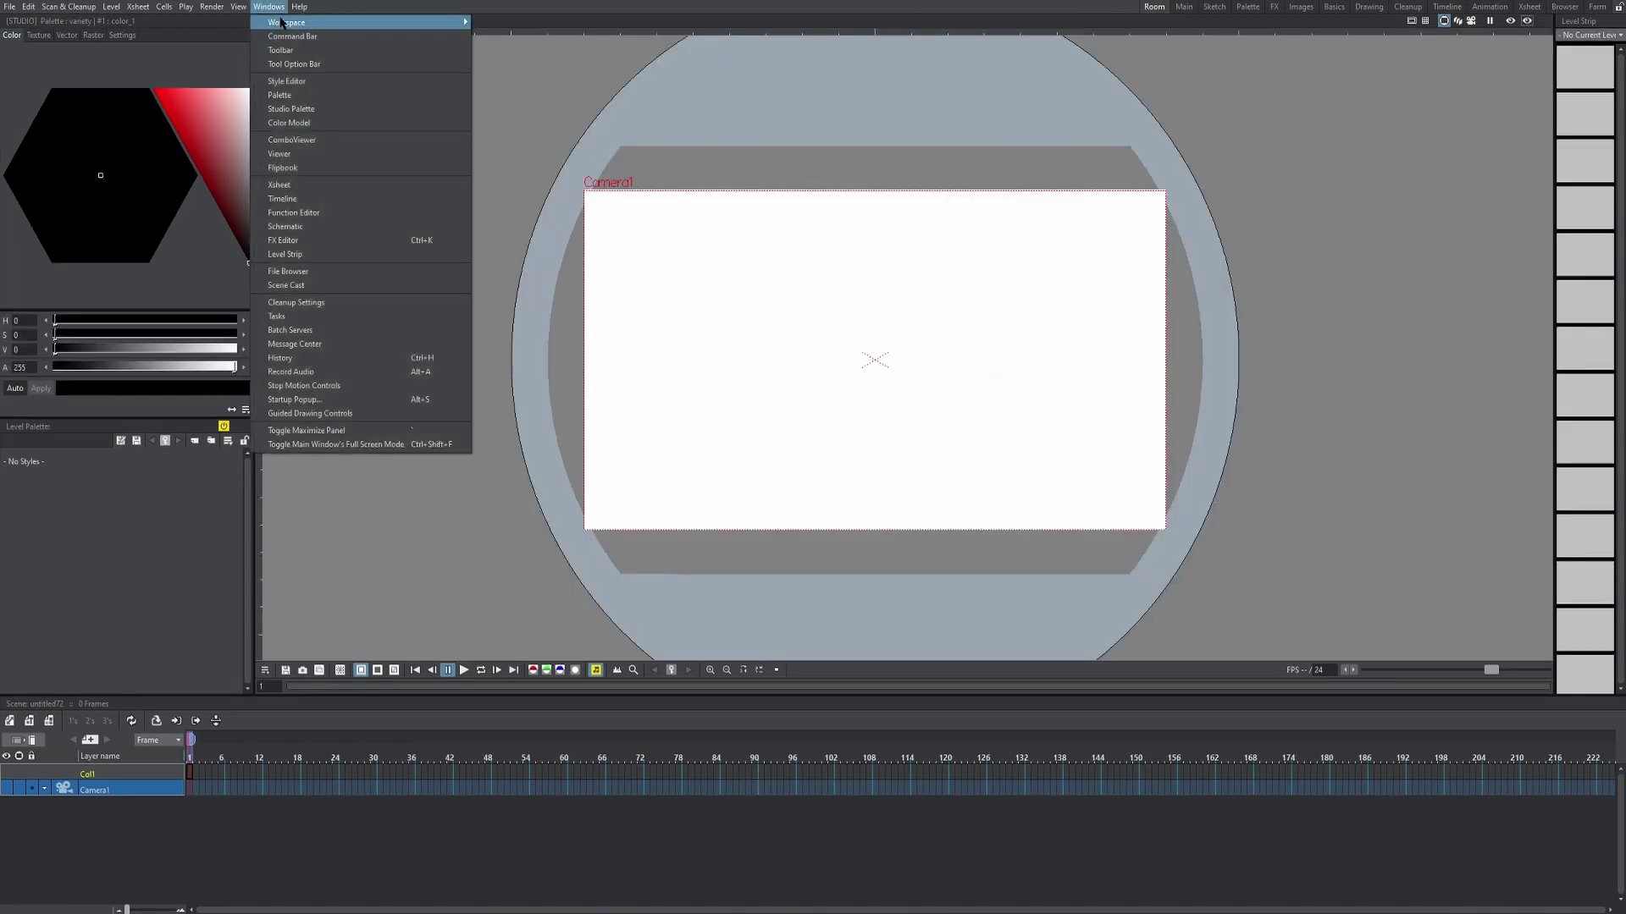
# - Dismiss the panel list, pan the viewer slightly, and switch to the Main room tab
pyautogui.click(476, 32)
pyautogui.scroll(3, 956, 360)
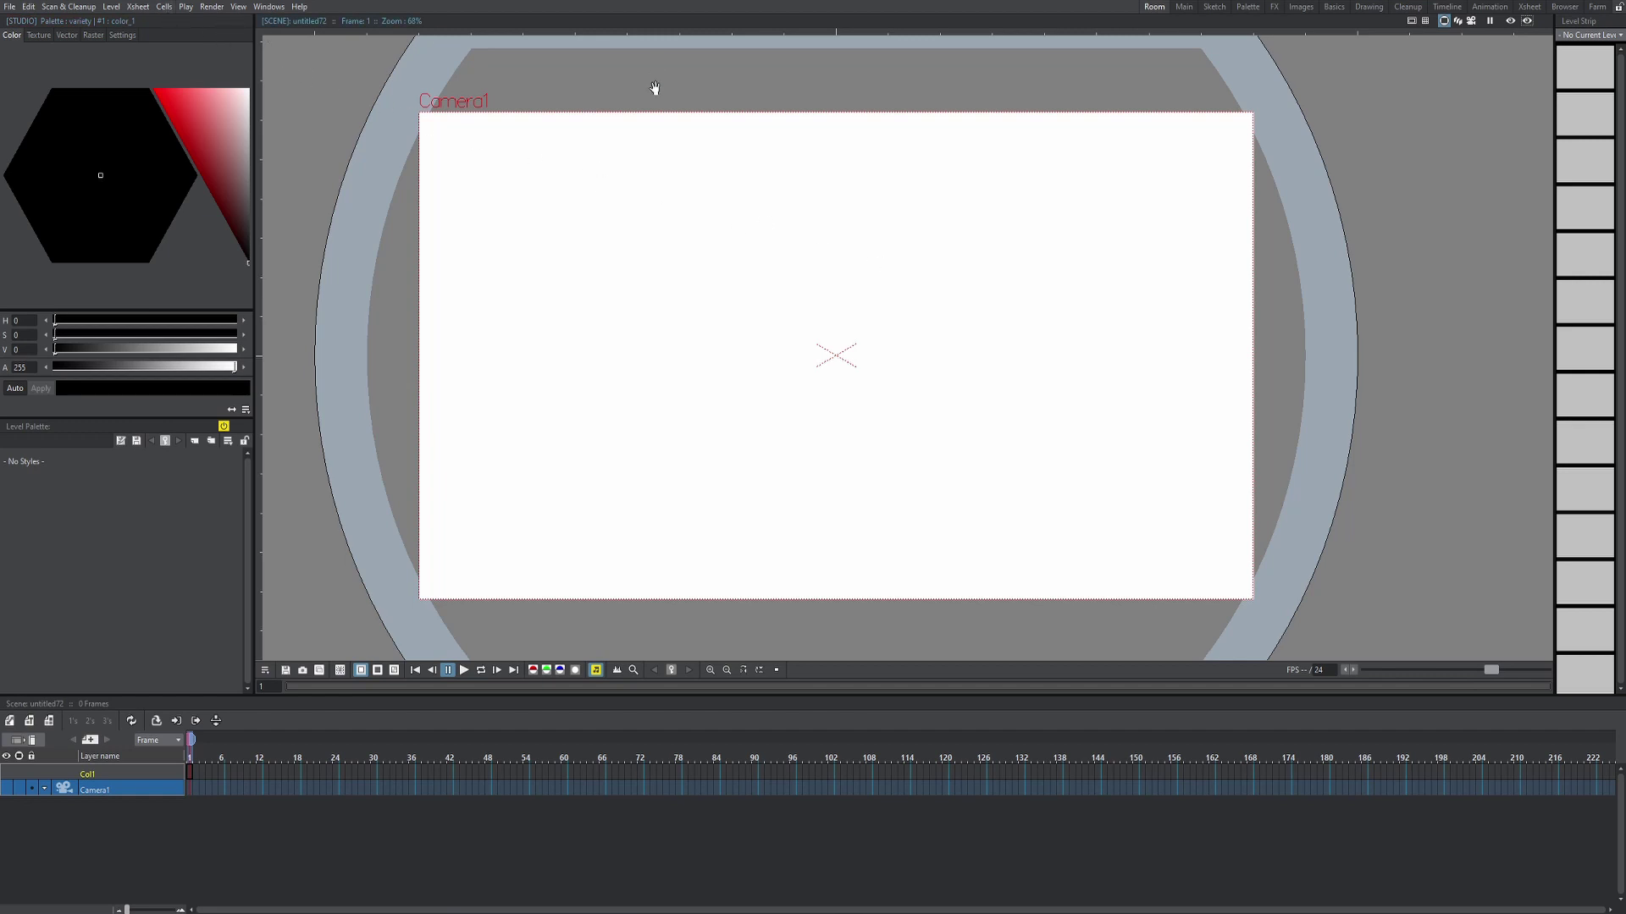
pyautogui.moveTo(654, 88); pyautogui.dragTo(648, 84)
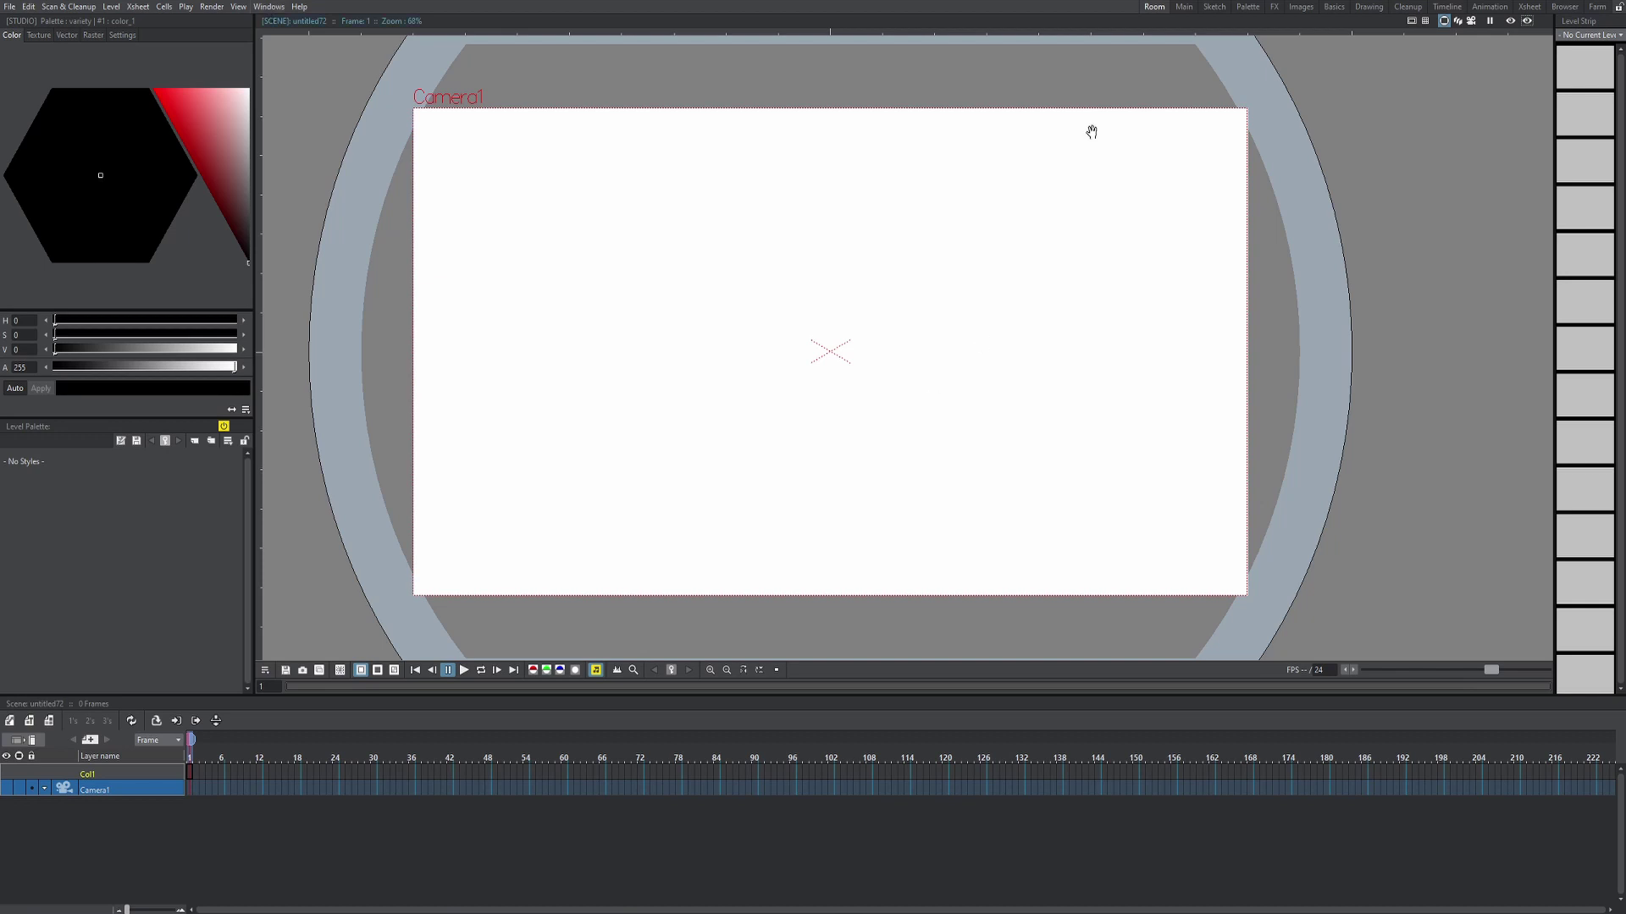
pyautogui.click(1183, 7)
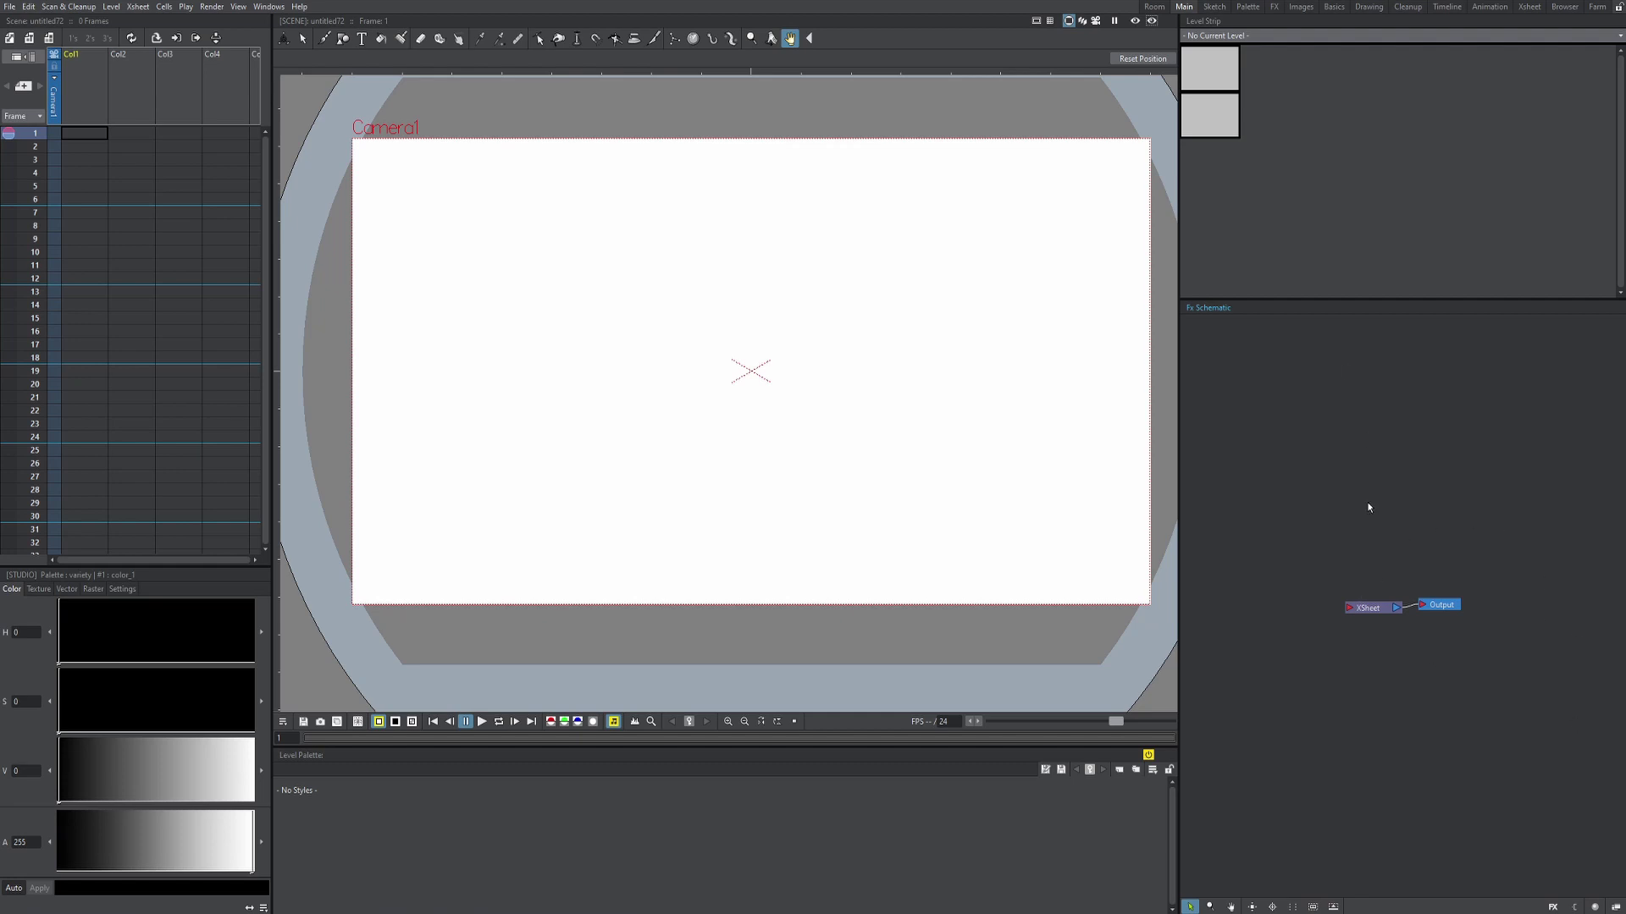
pyautogui.scroll(2, 1489, 596)
pyautogui.moveTo(776, 396); pyautogui.dragTo(753, 385)
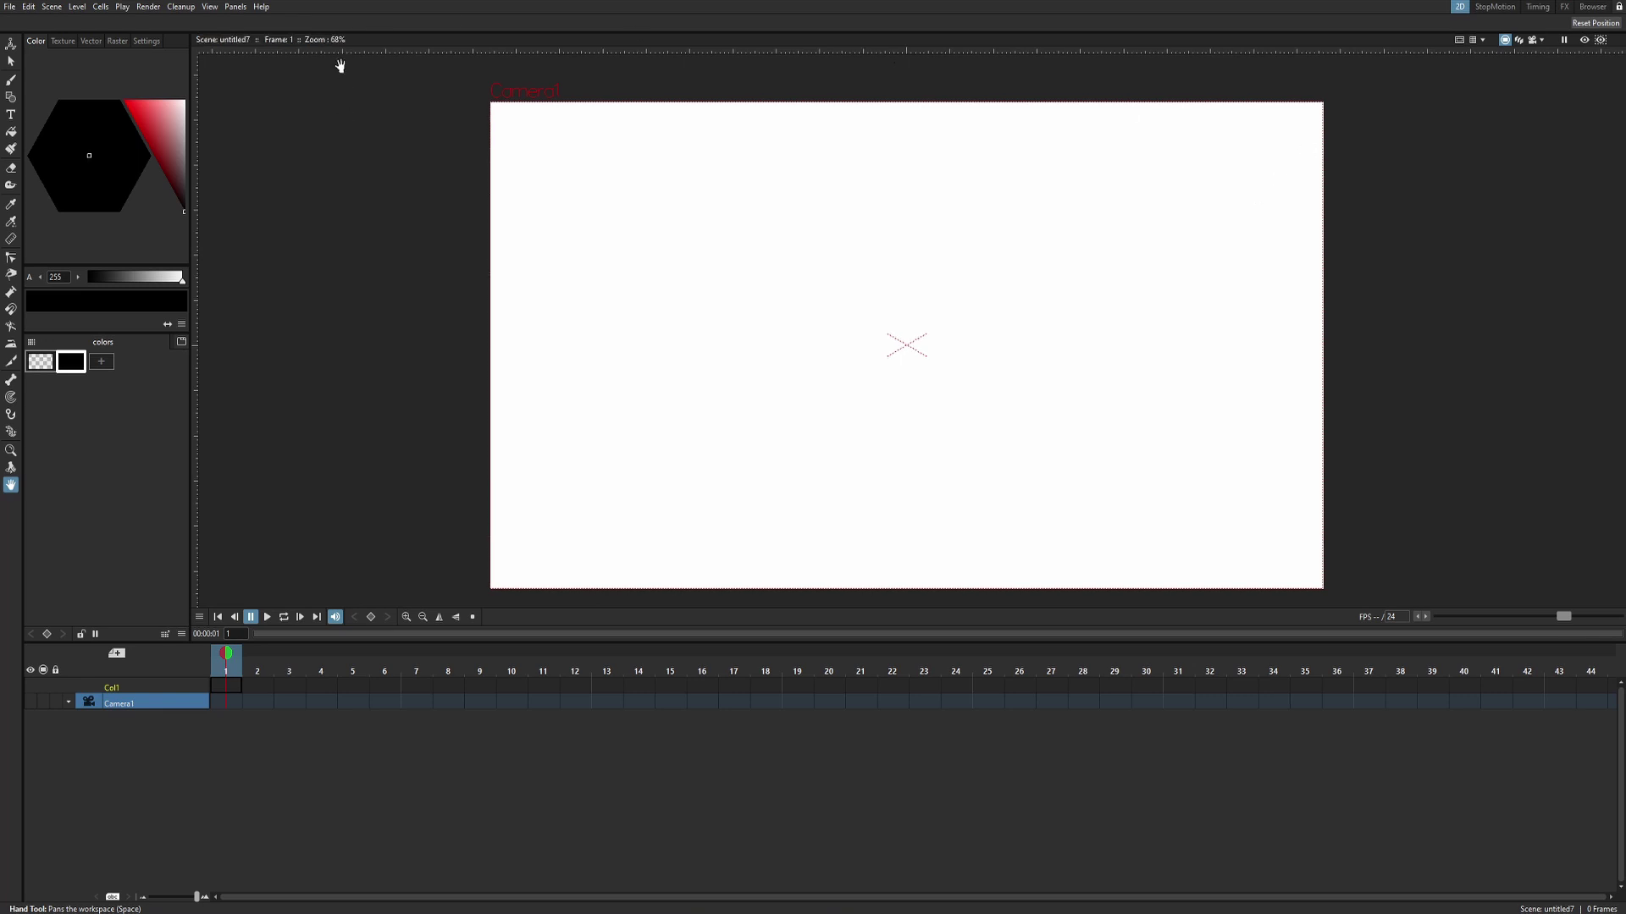
# - Unlock Tahoma2D's rooms, float the Level Palette, and create a new empty room from the 2D tab
pyautogui.click(237, 6)
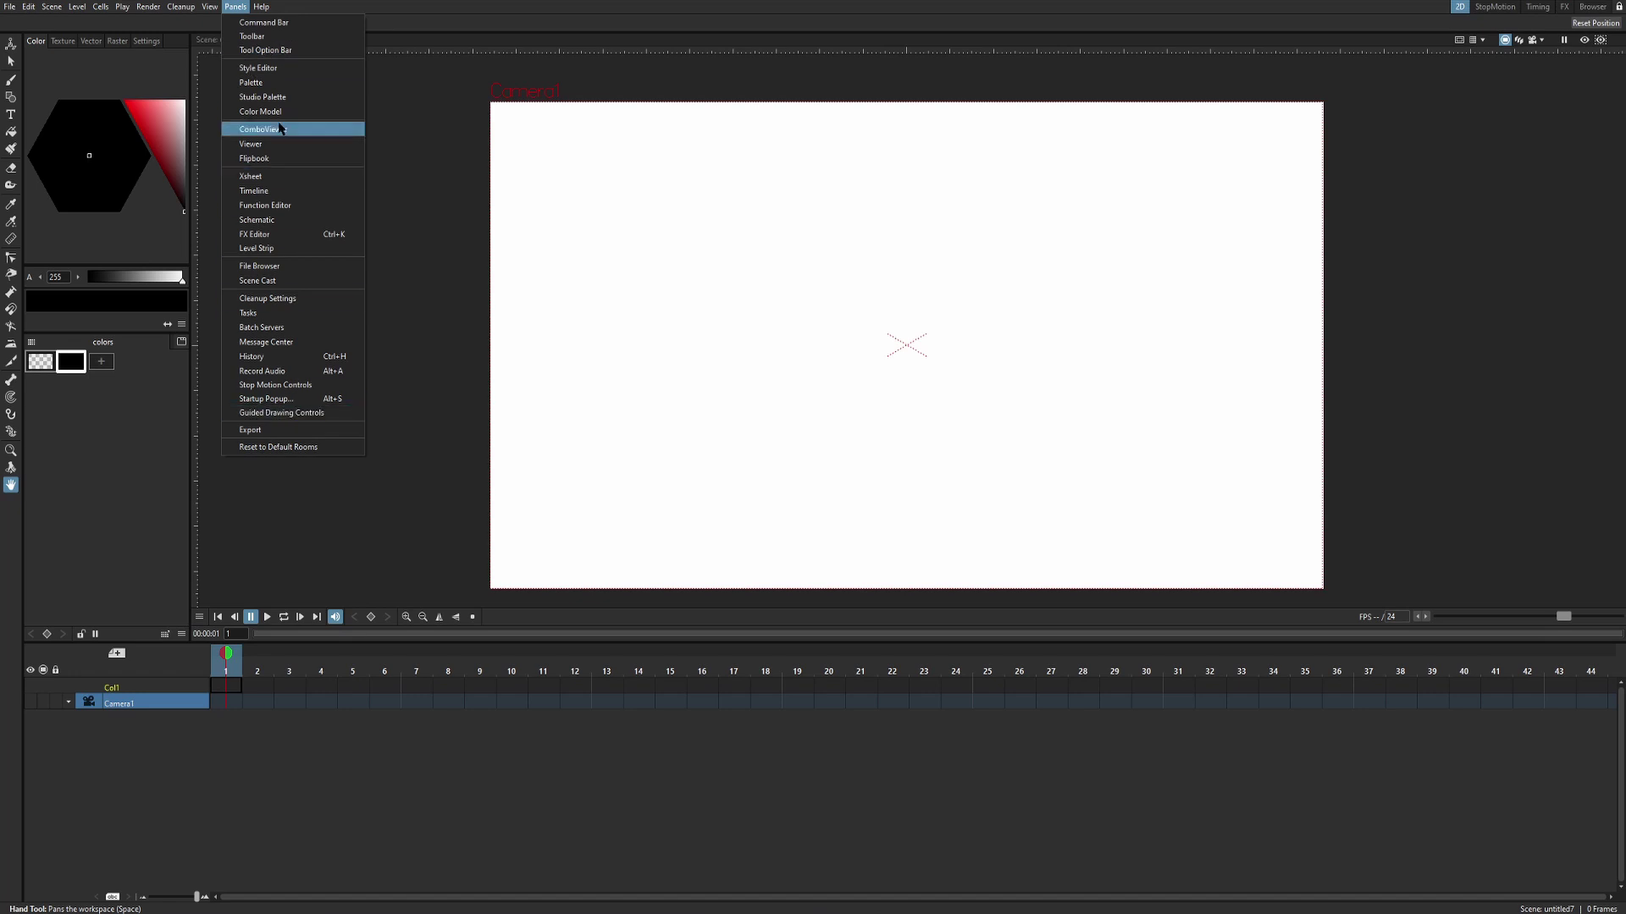
pyautogui.click(406, 139)
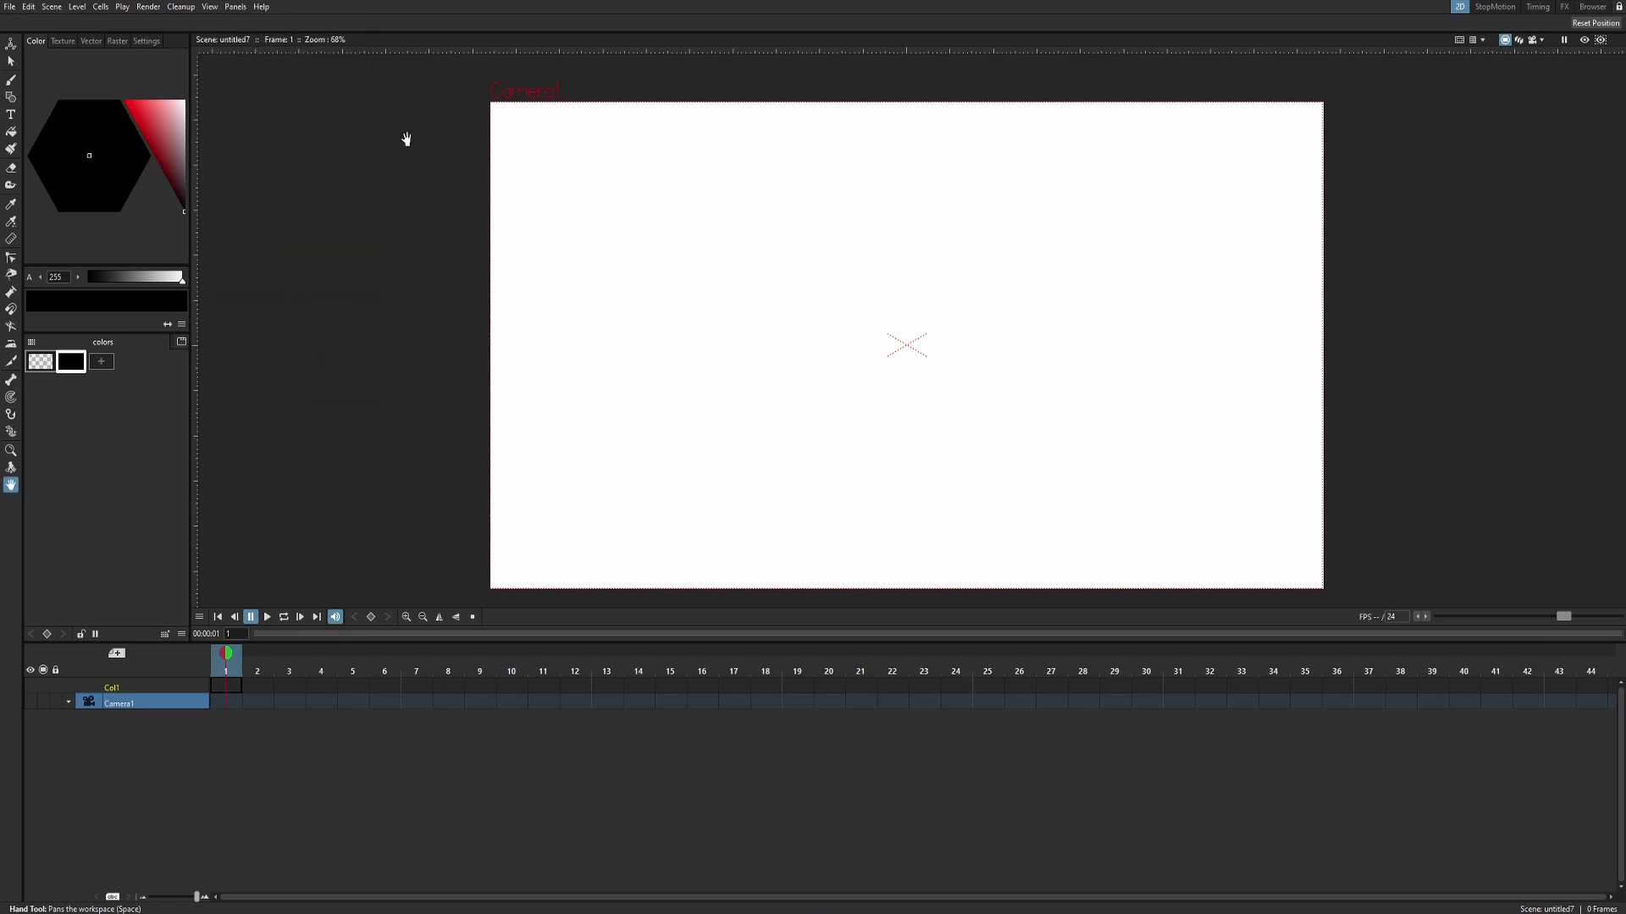
pyautogui.click(1618, 8)
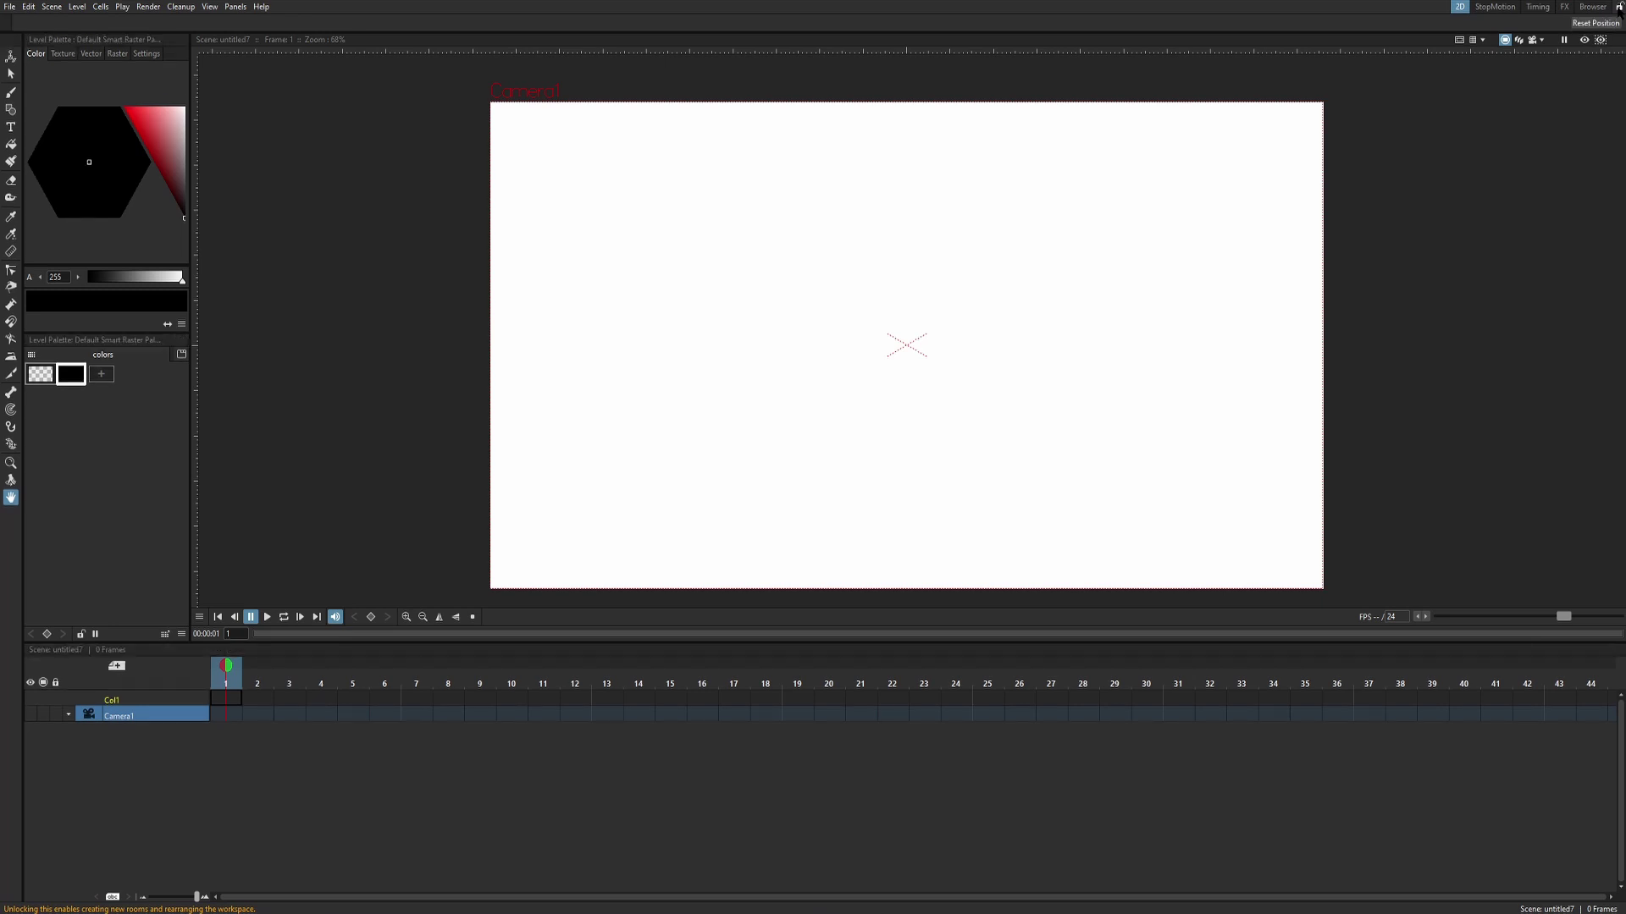
pyautogui.click(1618, 7)
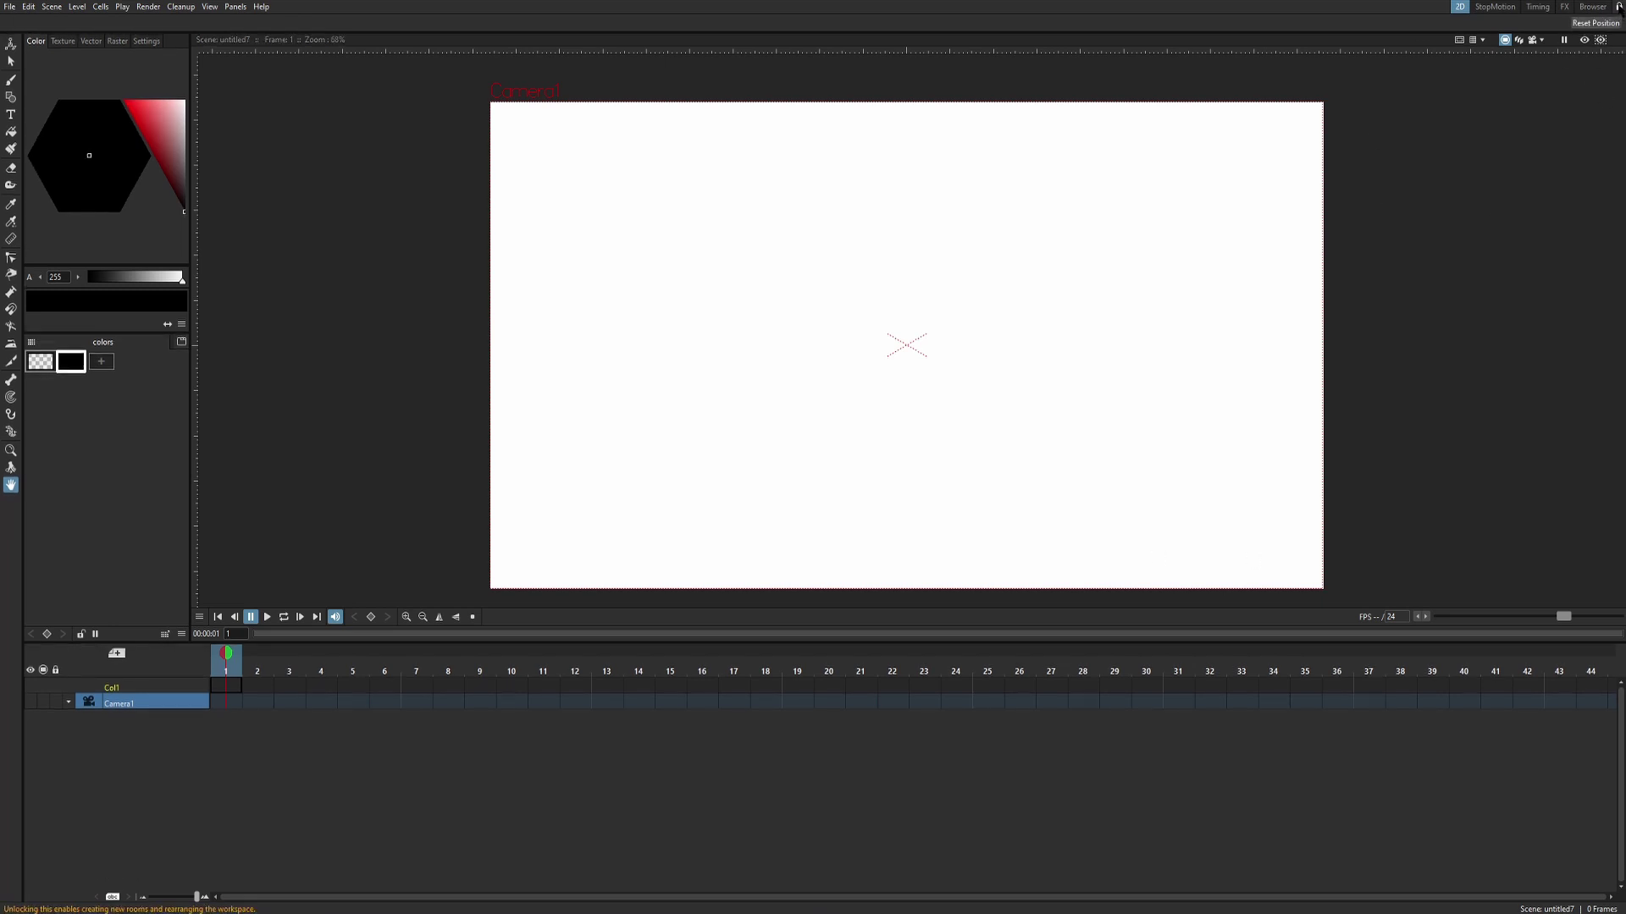
pyautogui.click(1618, 7)
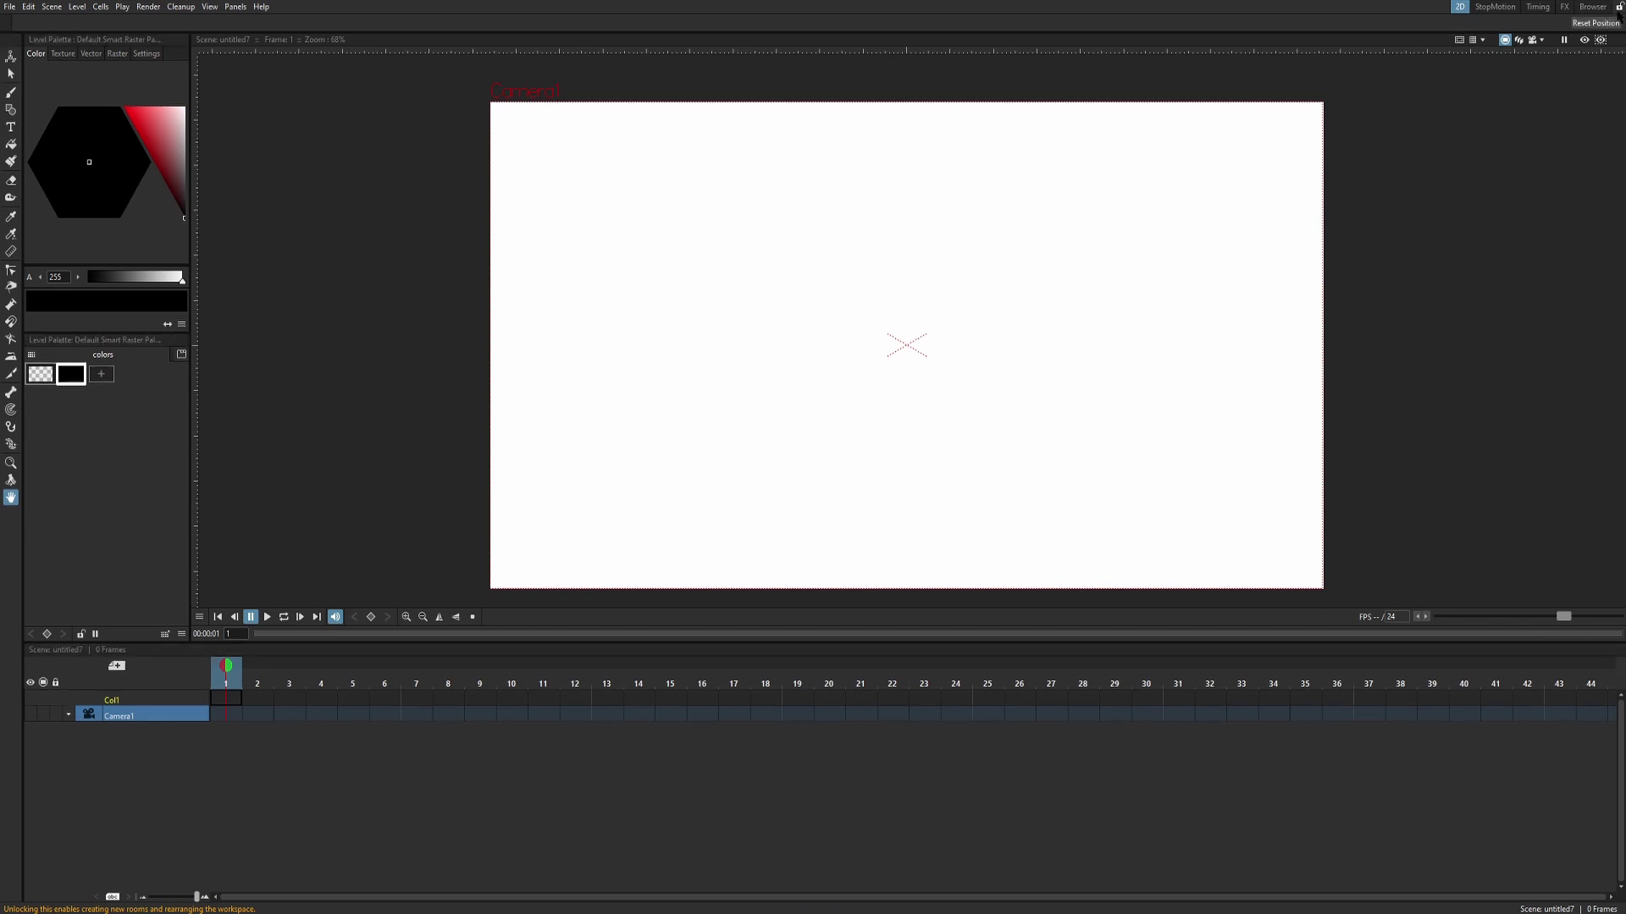
pyautogui.moveTo(115, 347); pyautogui.dragTo(133, 644)
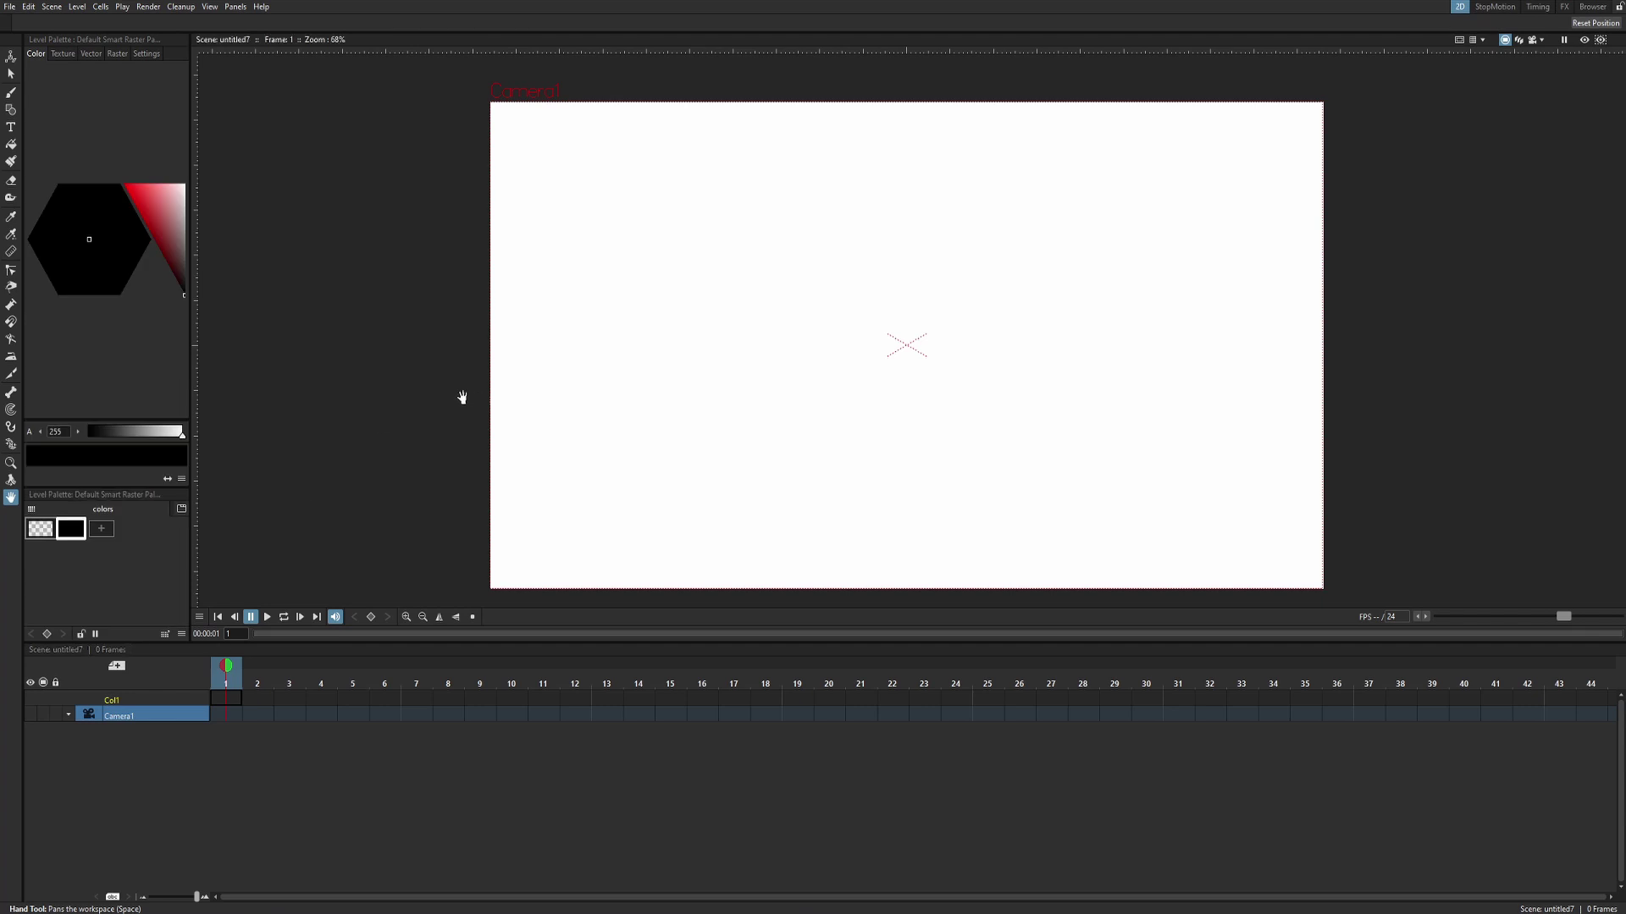
pyautogui.rightClick(1463, 7)
pyautogui.click(1475, 17)
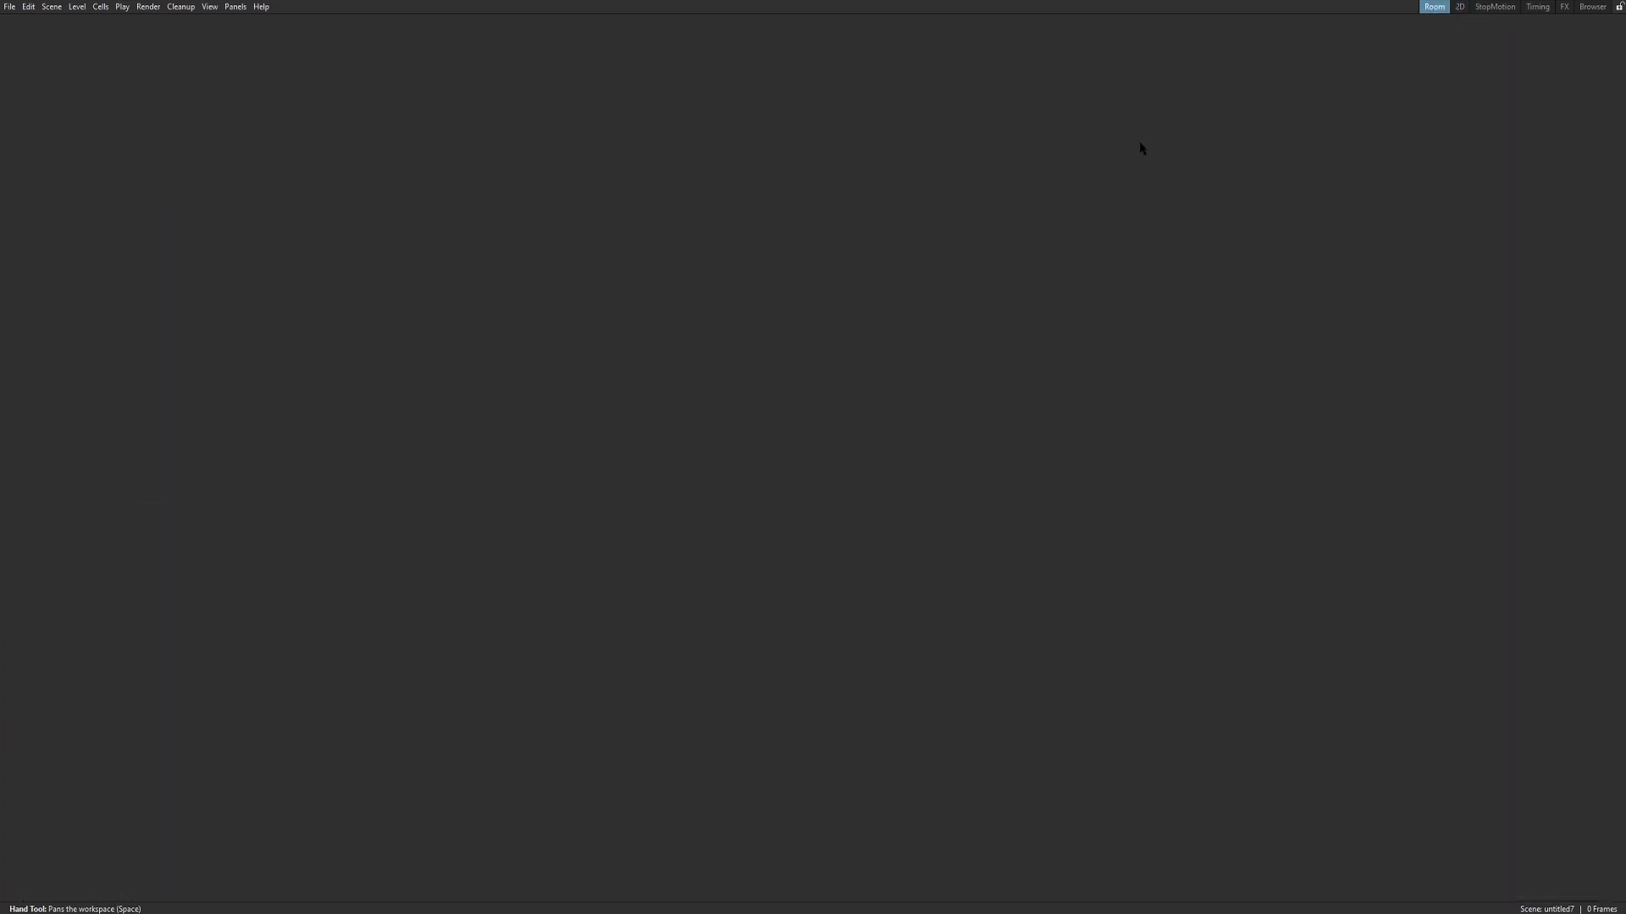
# - Add a Viewer to the new room and dock a Timeline along the bottom
pyautogui.click(236, 7)
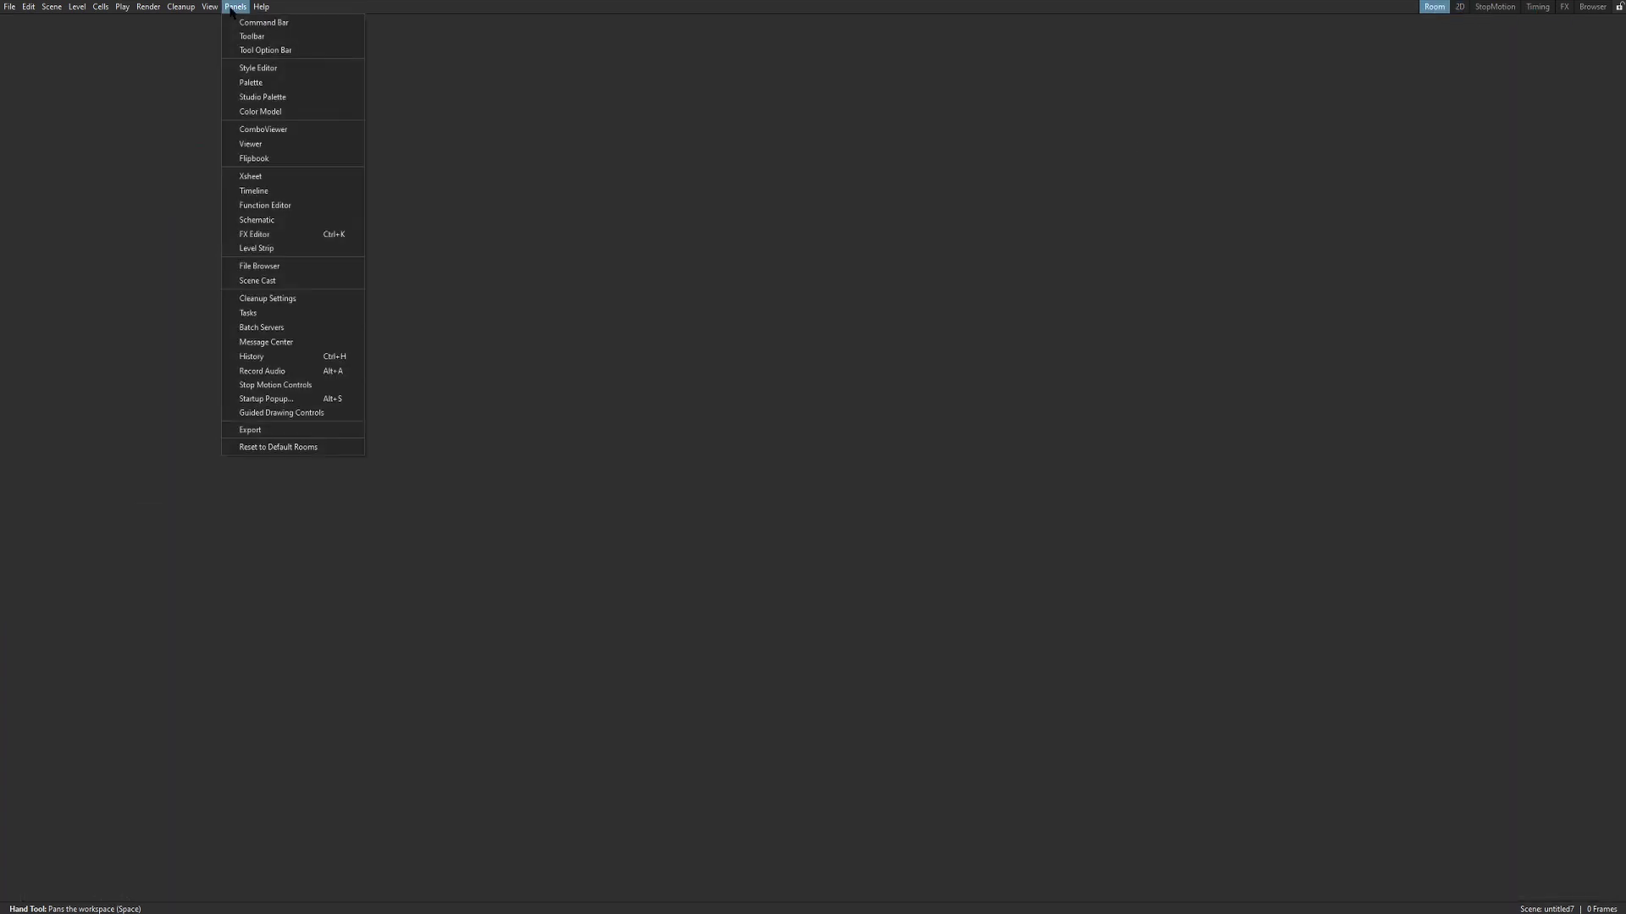
pyautogui.click(287, 143)
pyautogui.click(236, 7)
pyautogui.click(301, 191)
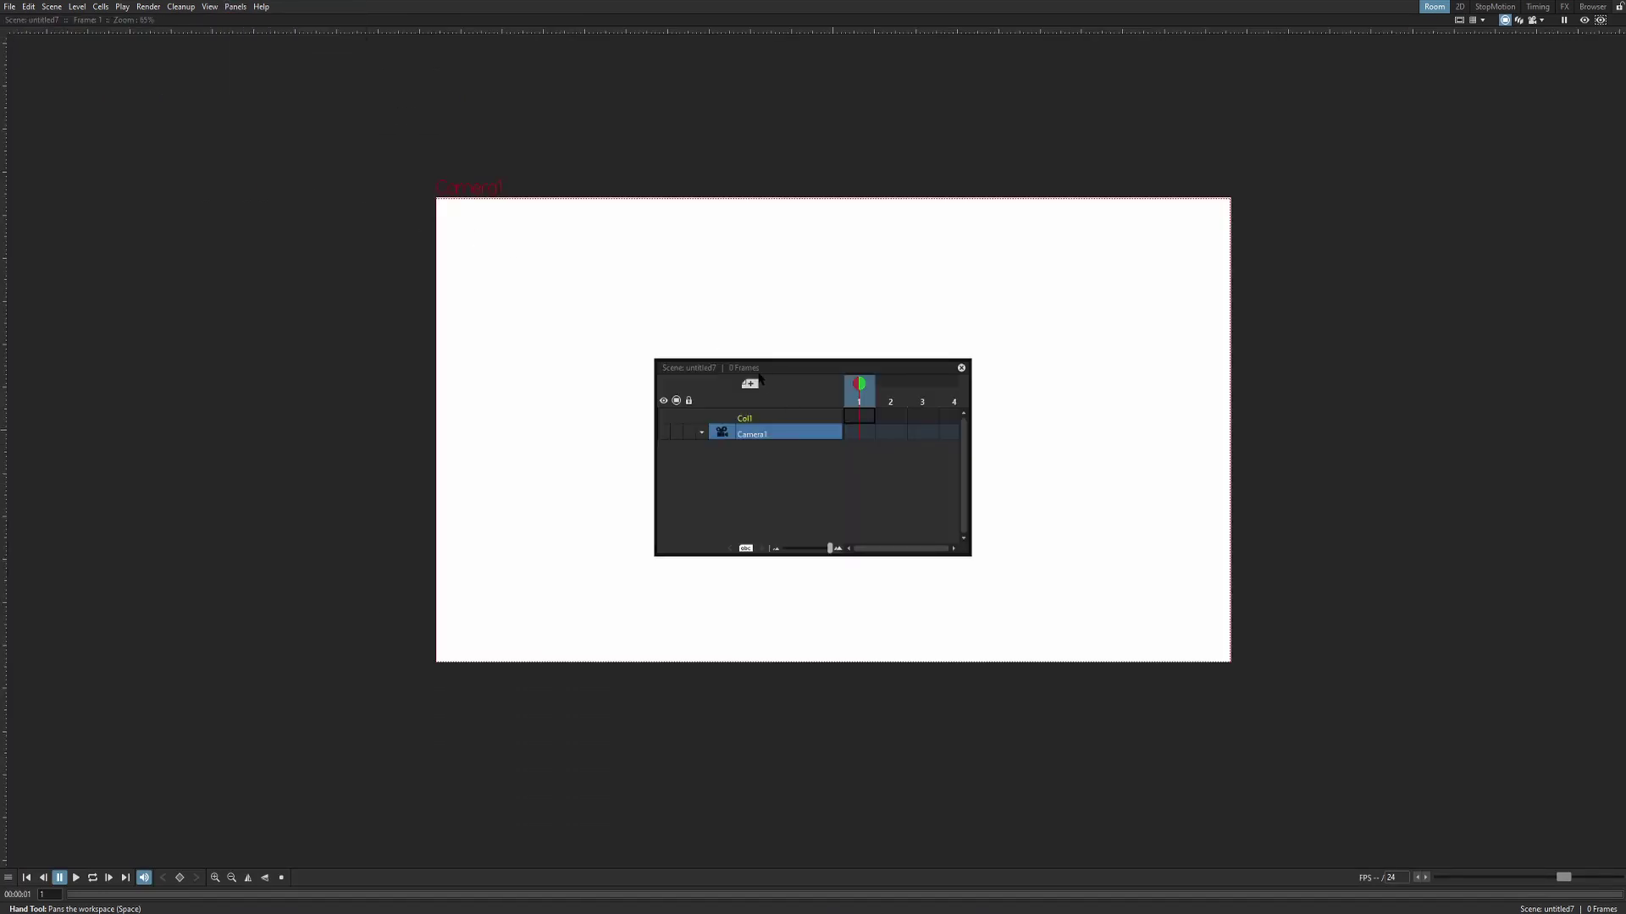
pyautogui.moveTo(757, 367); pyautogui.dragTo(484, 621)
pyautogui.hotkey('ctrl', '`')
pyautogui.moveTo(942, 271); pyautogui.dragTo(793, 174)
# - Dock a Level Palette in the left column and a Level Strip on the right, then return to full screen
pyautogui.click(683, 192)
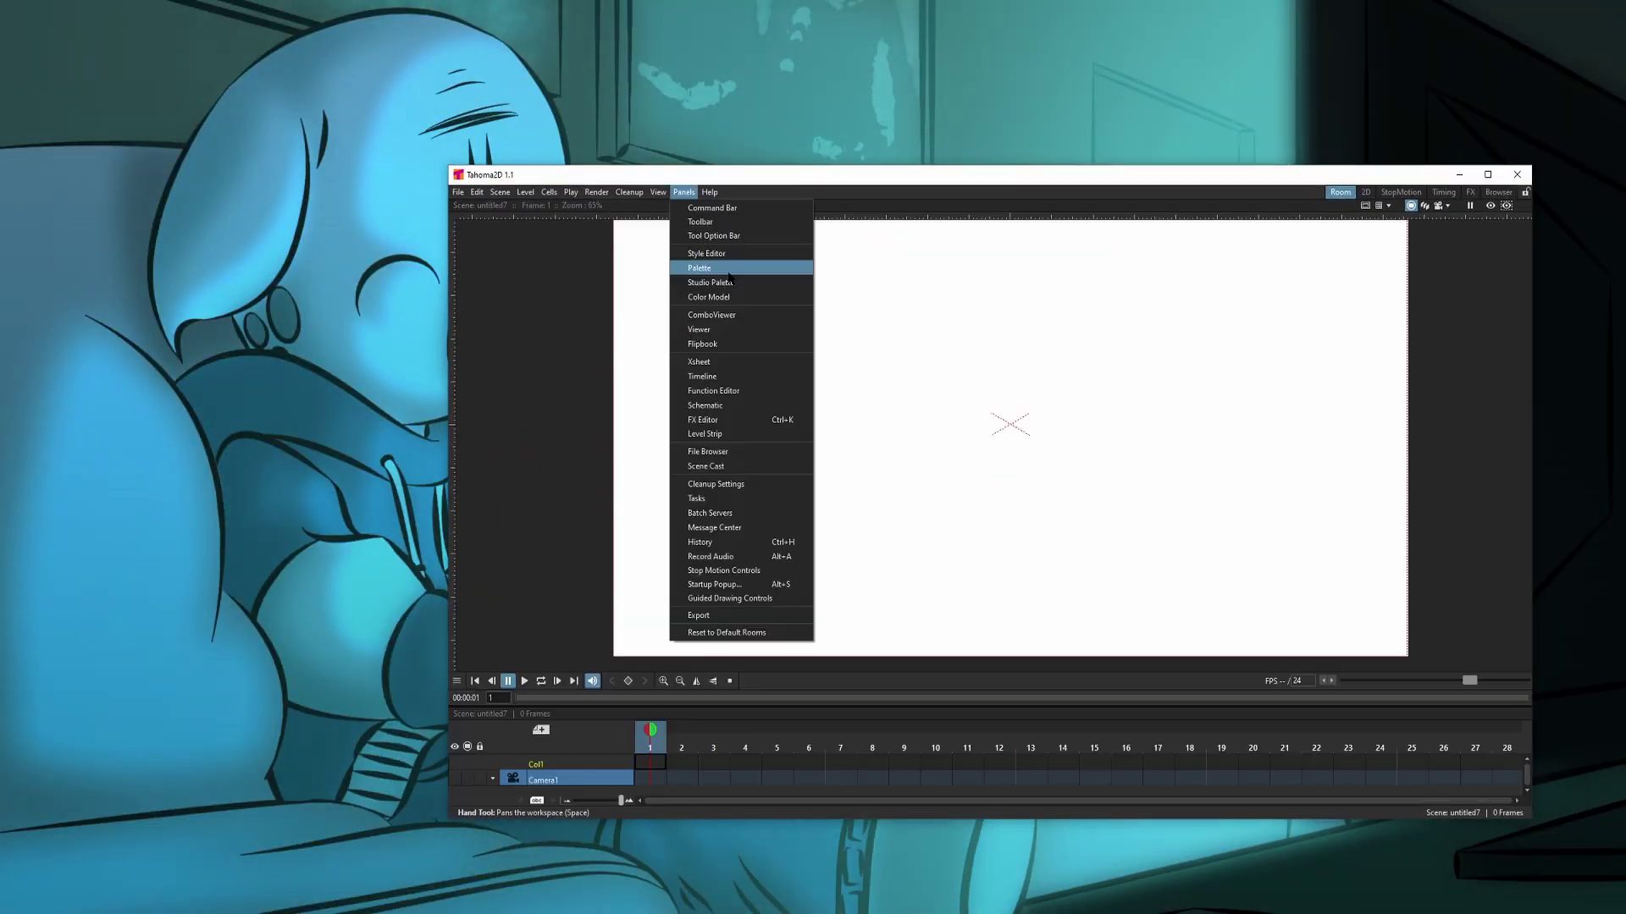
pyautogui.click(743, 265)
pyautogui.moveTo(976, 337); pyautogui.dragTo(762, 443)
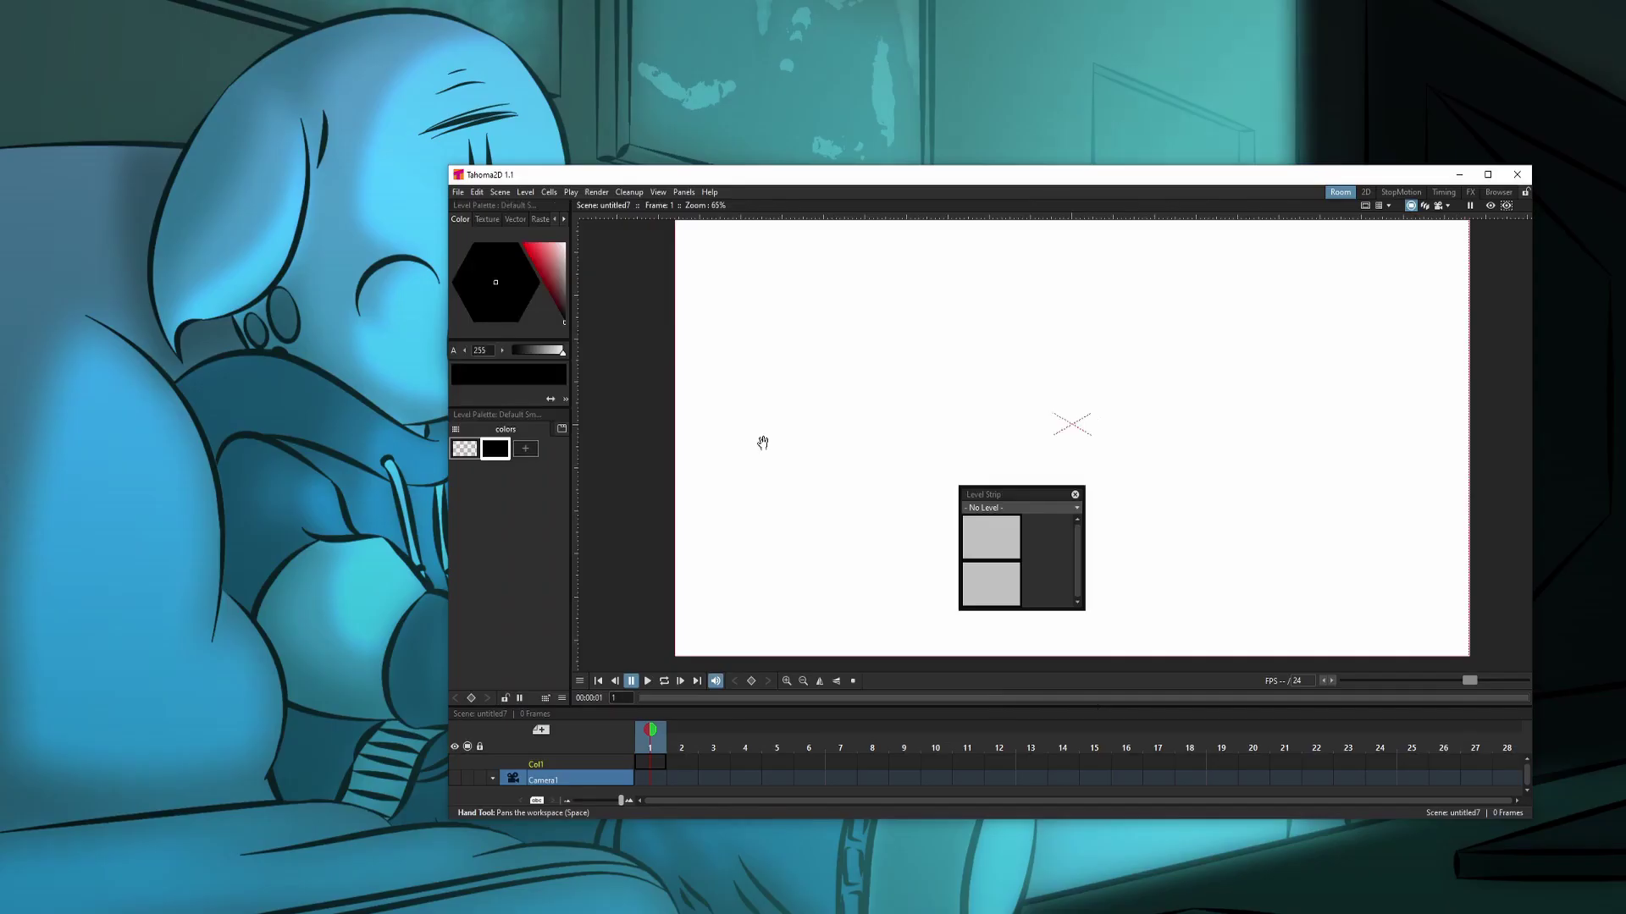
pyautogui.moveTo(1006, 497); pyautogui.dragTo(1524, 428)
pyautogui.hotkey('ctrl', '`')
pyautogui.scroll(-2, 684, 367)
pyautogui.scroll(3, 685, 366)
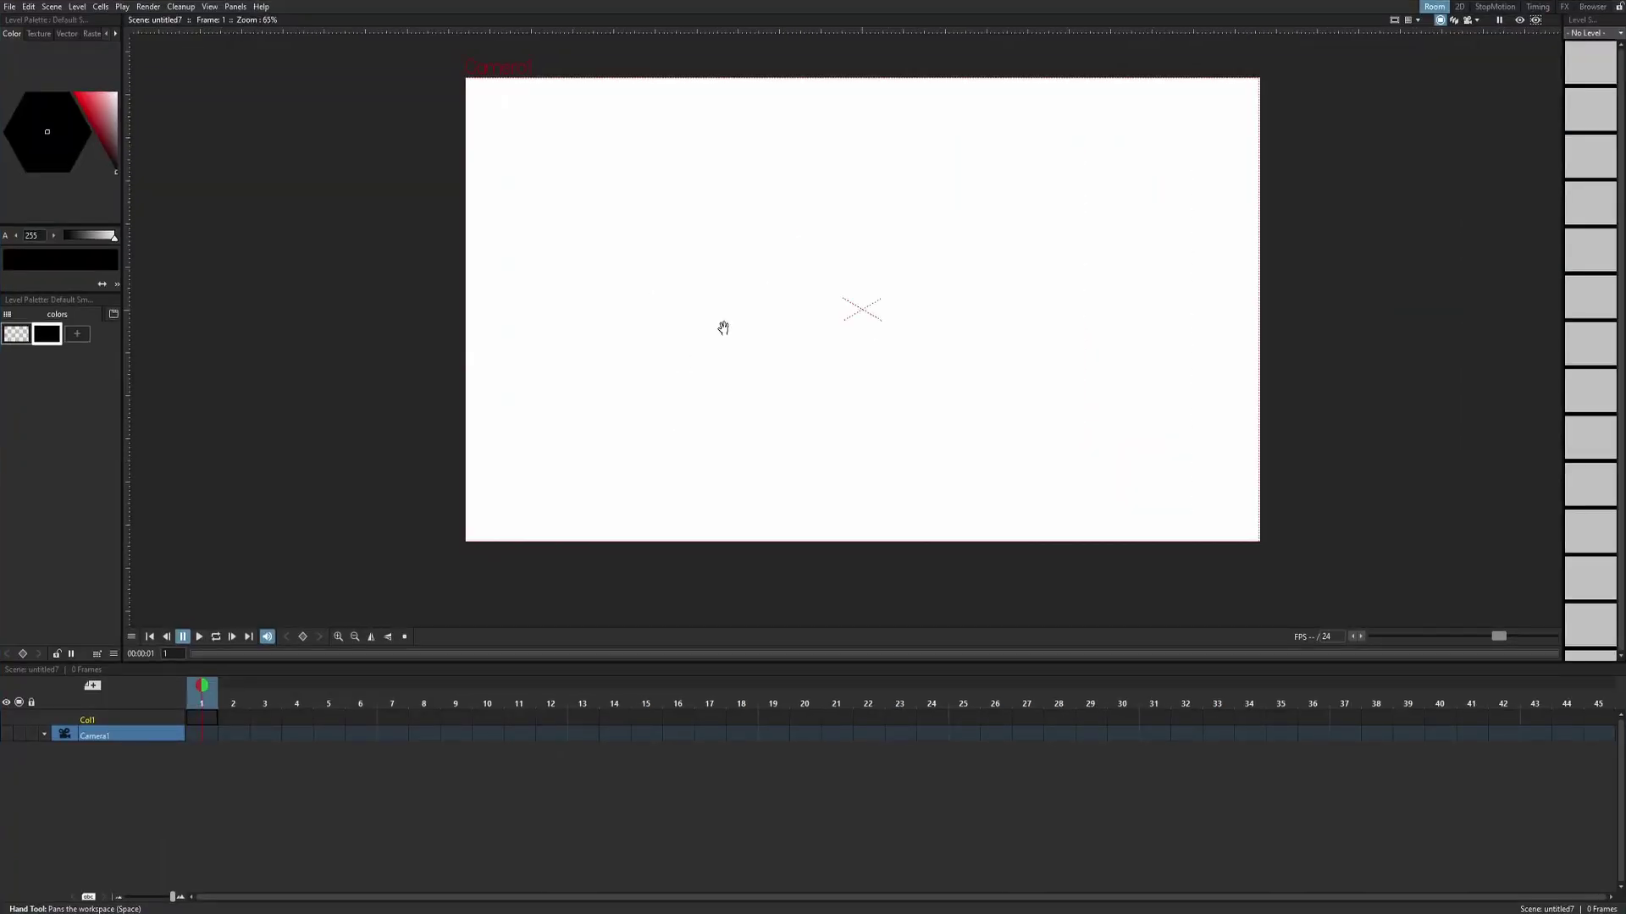